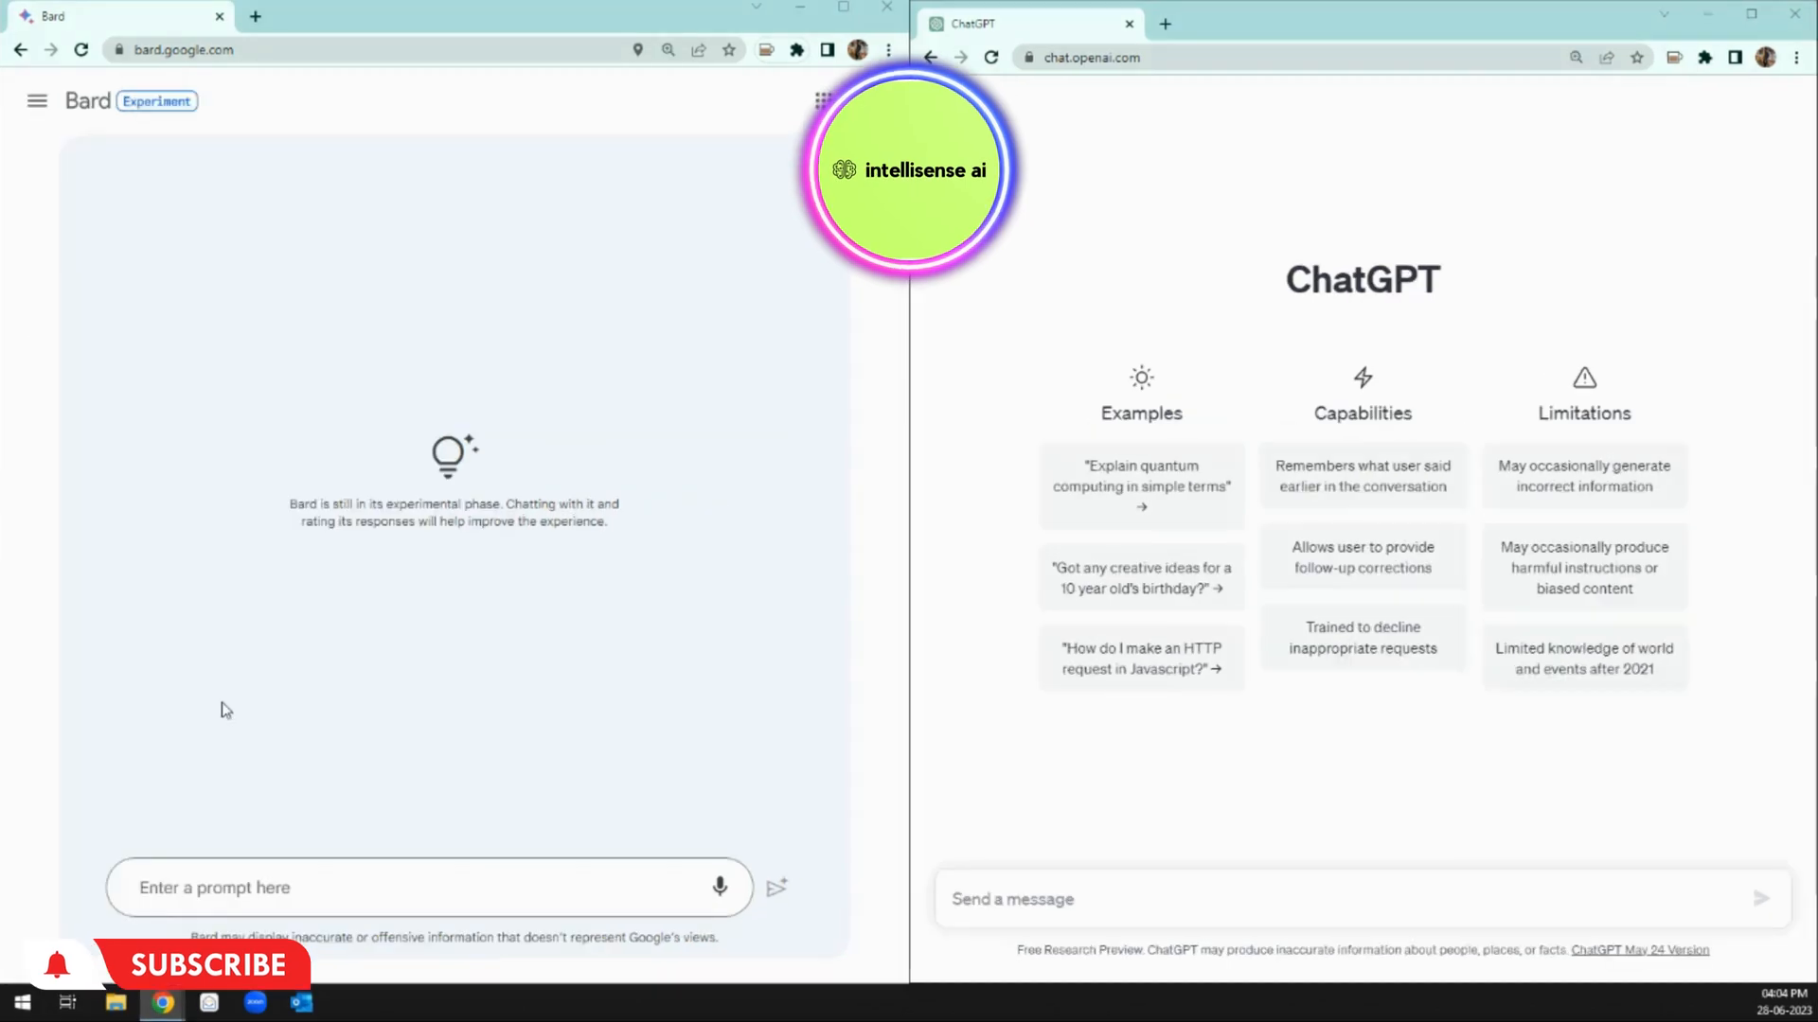
Step: Enter the prompt "Provide any idea for 21 years girl birthday?" in Bard and copy it into ChatGPT's message field
click(261, 890)
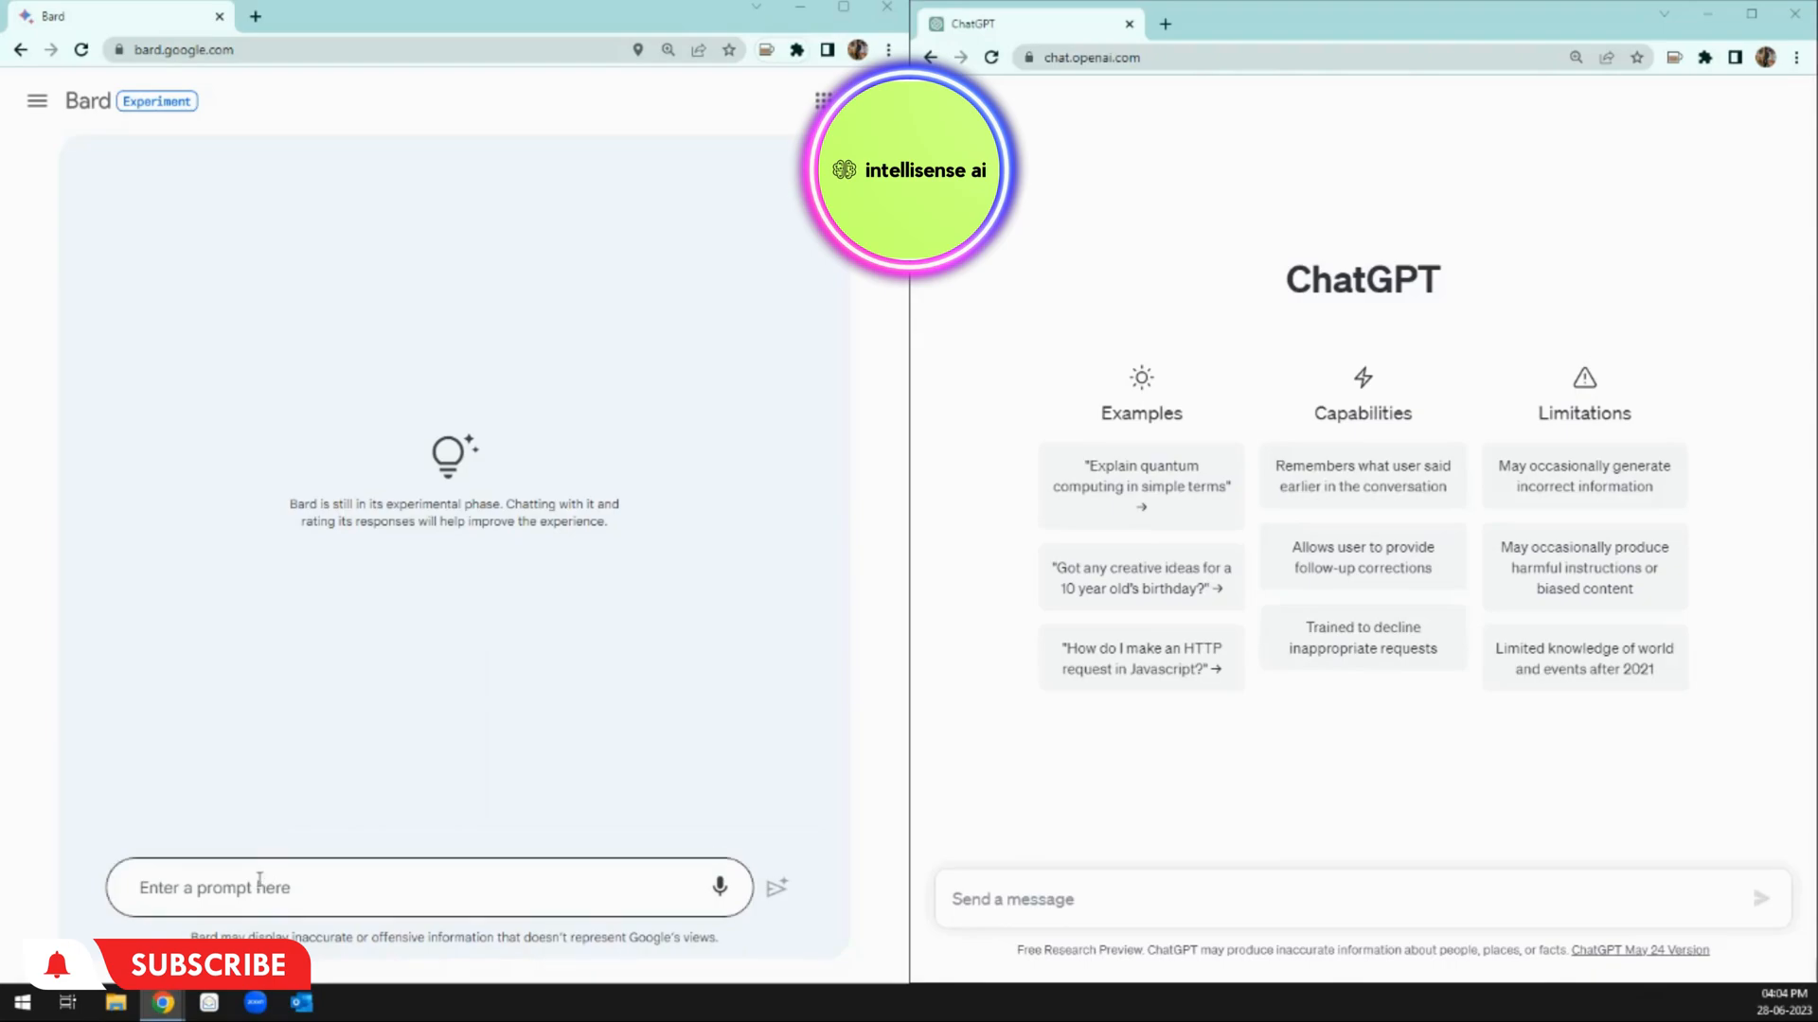
text(Provide anytidea for 21 years girl birthday)
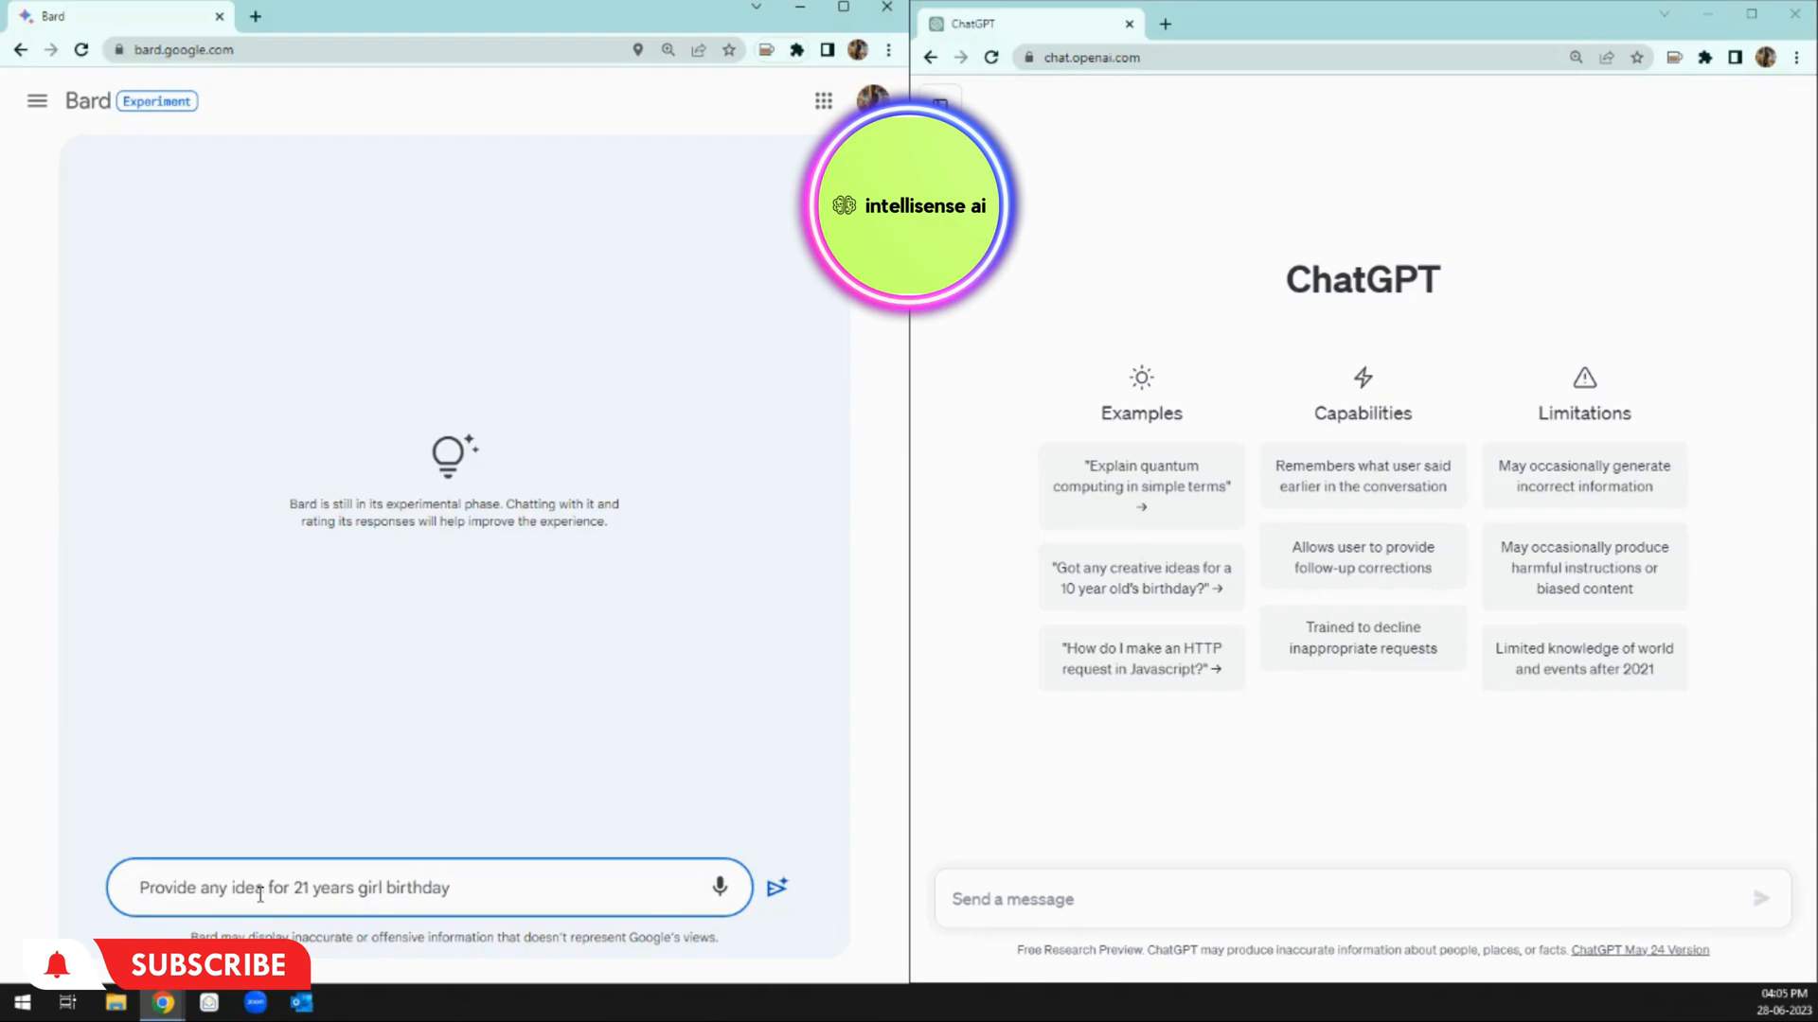
text(?)
key(ctrl+a)
key(ctrl+c)
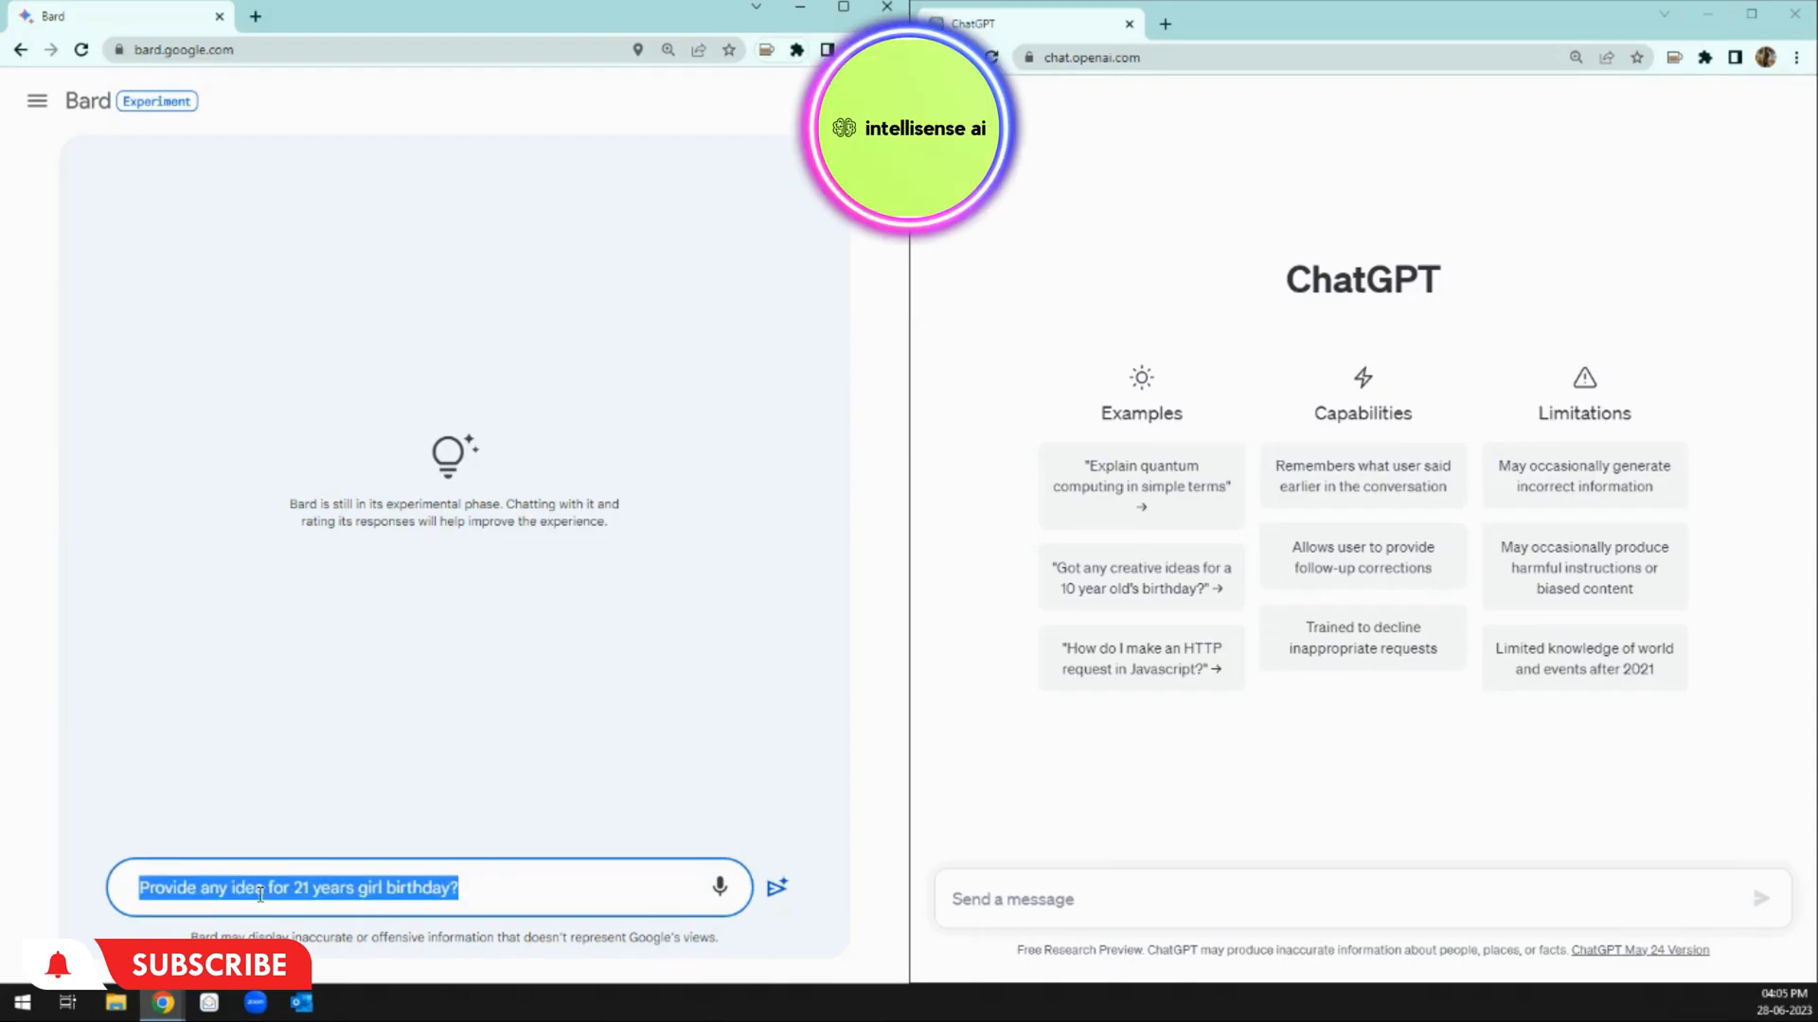
click(1017, 887)
key(ctrl+v)
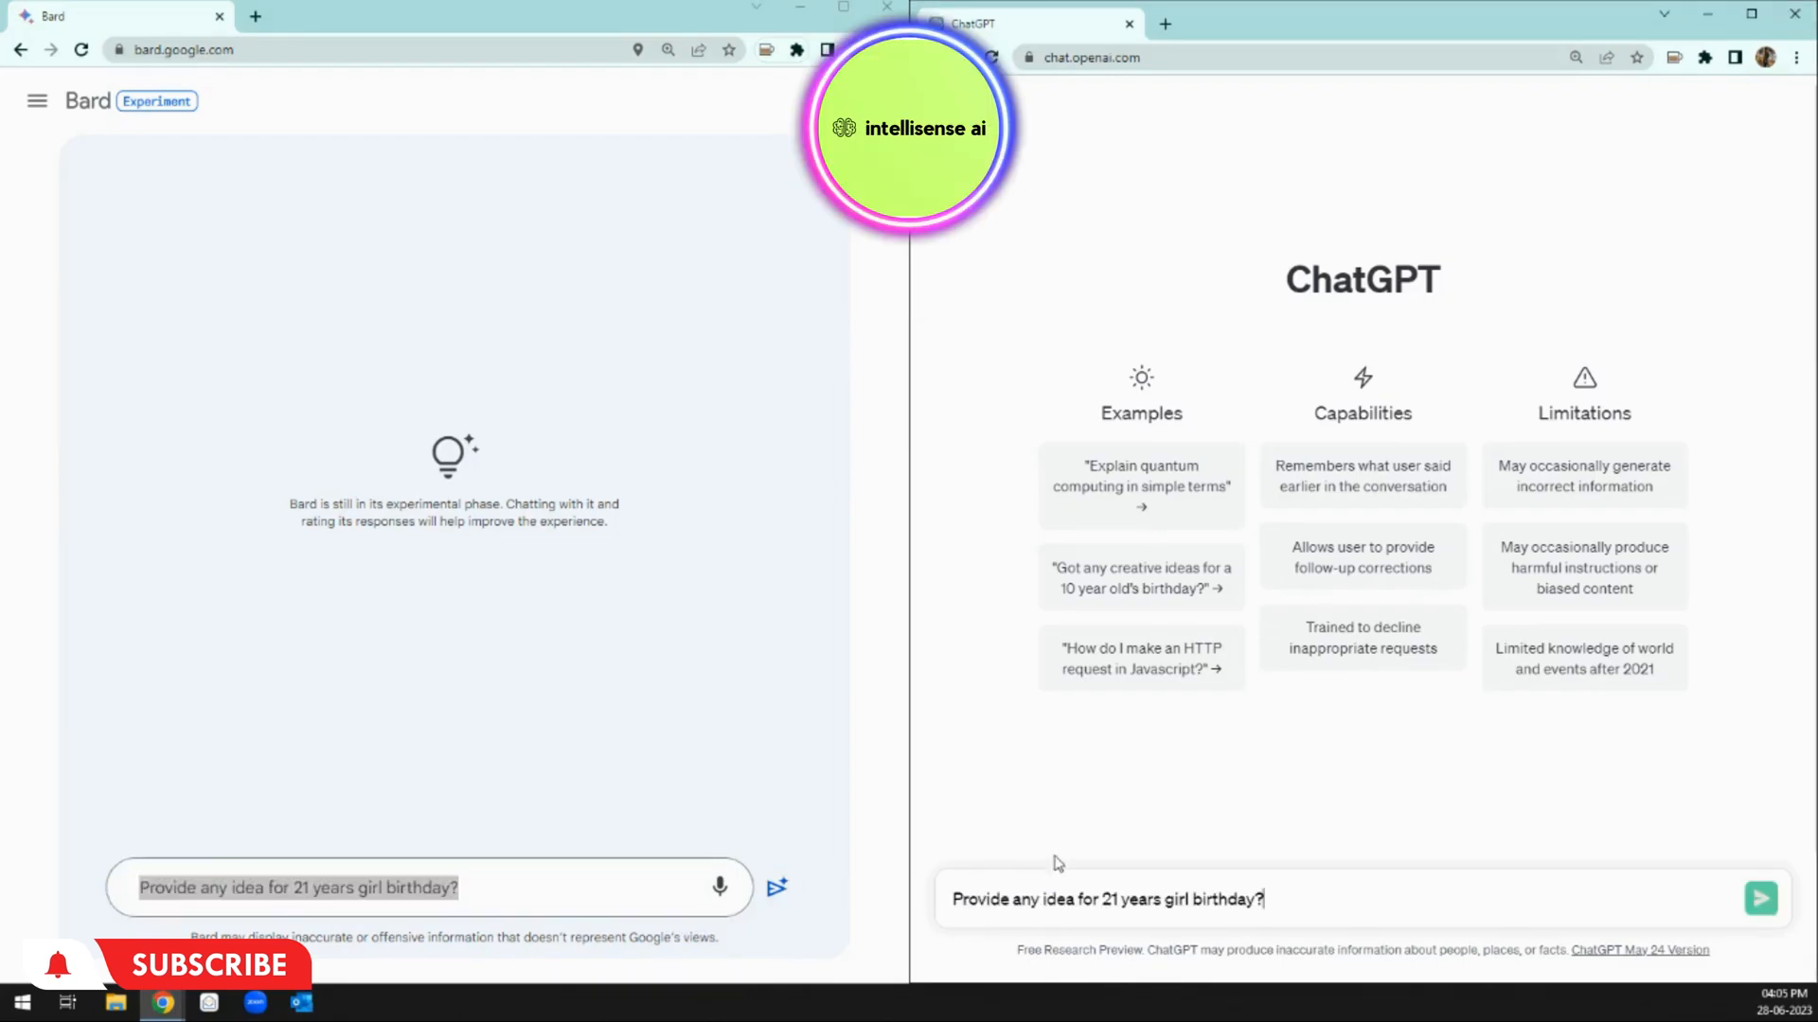
Step: Submit the birthday idea prompt in both Bard and ChatGPT
click(598, 907)
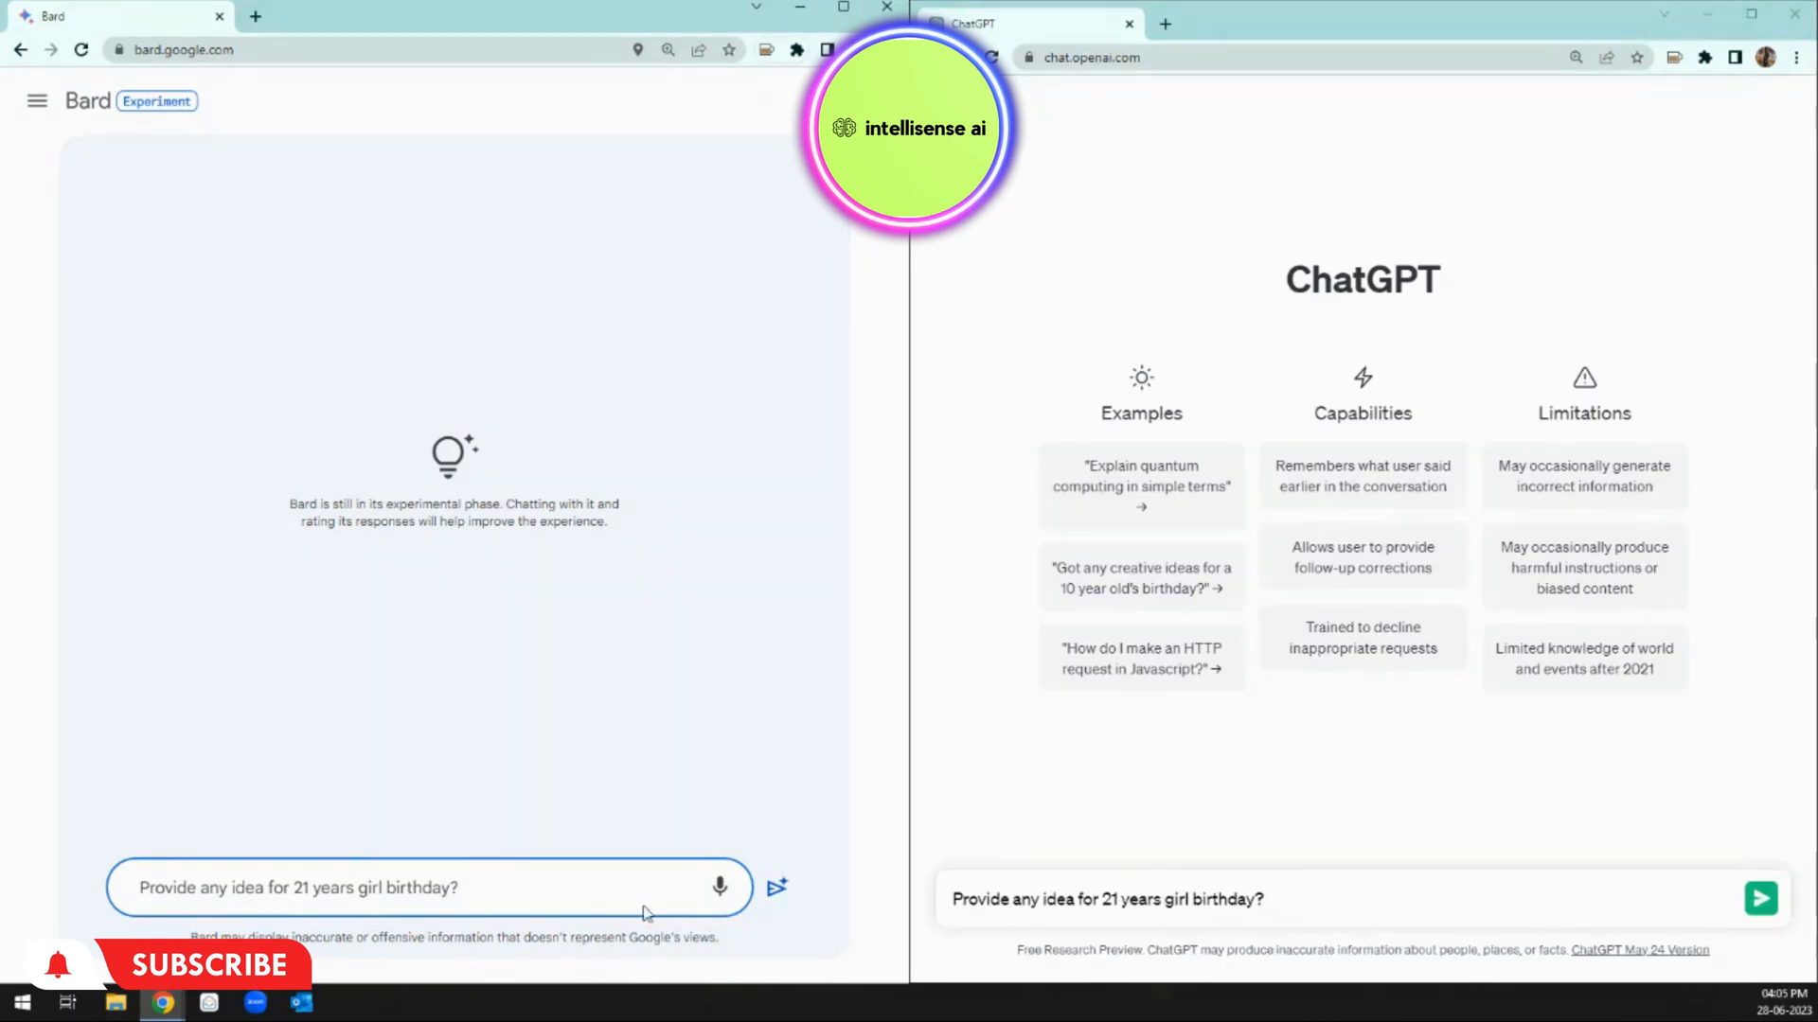
key(Return)
click(1399, 904)
key(Return)
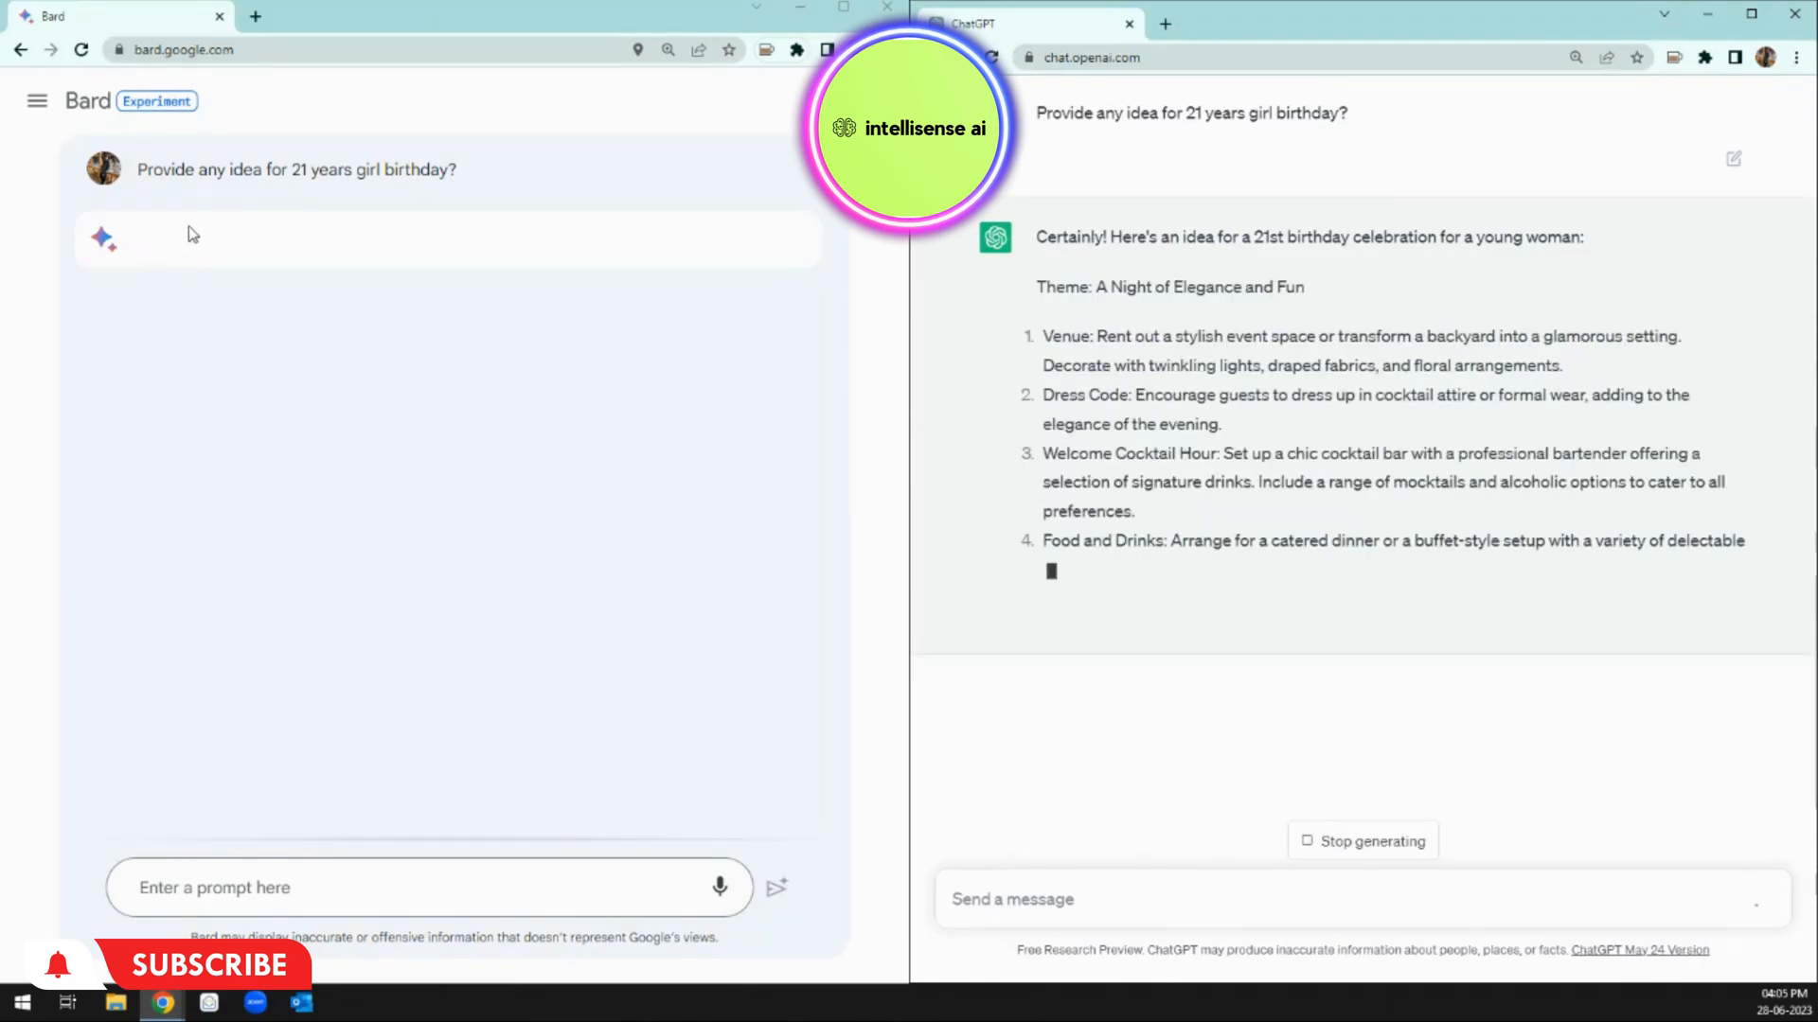
Step: Read through the birthday ideas in both answers, comparing Bard's illustrated party suggestions with ChatGPT's themed, numbered plan
scroll(275, 559, down, 5)
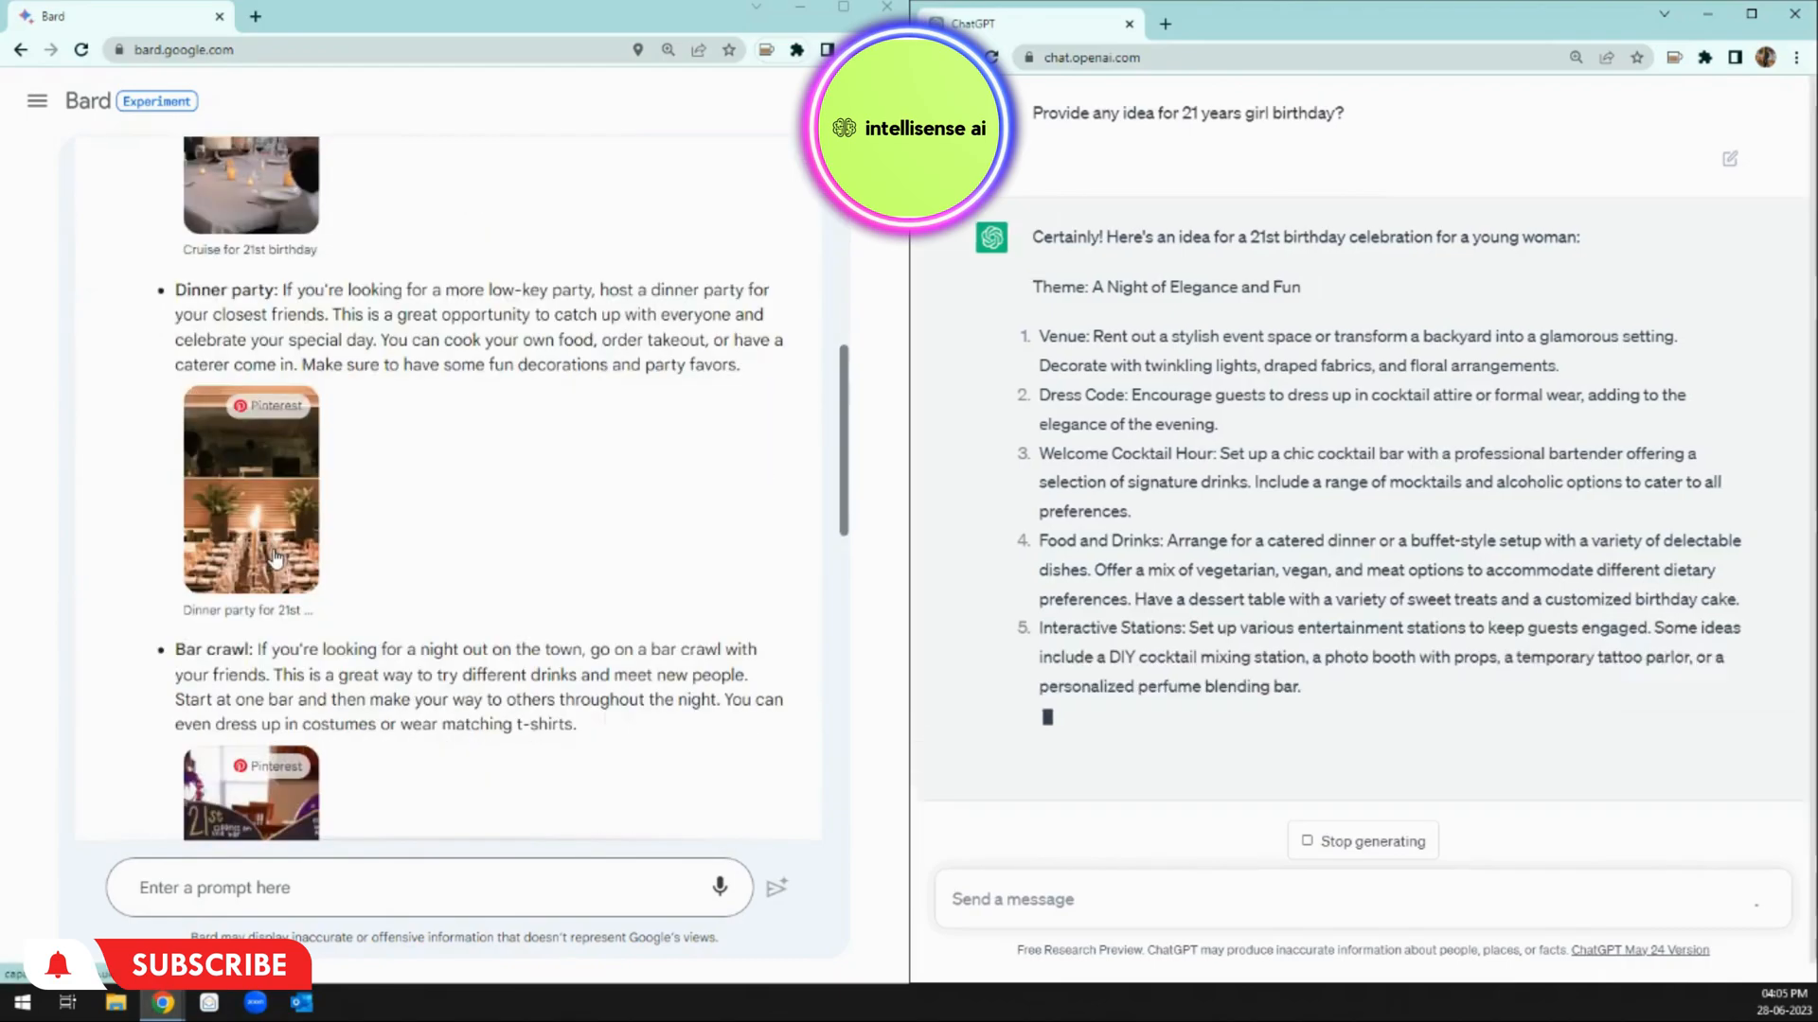
scroll(274, 558, up, 5)
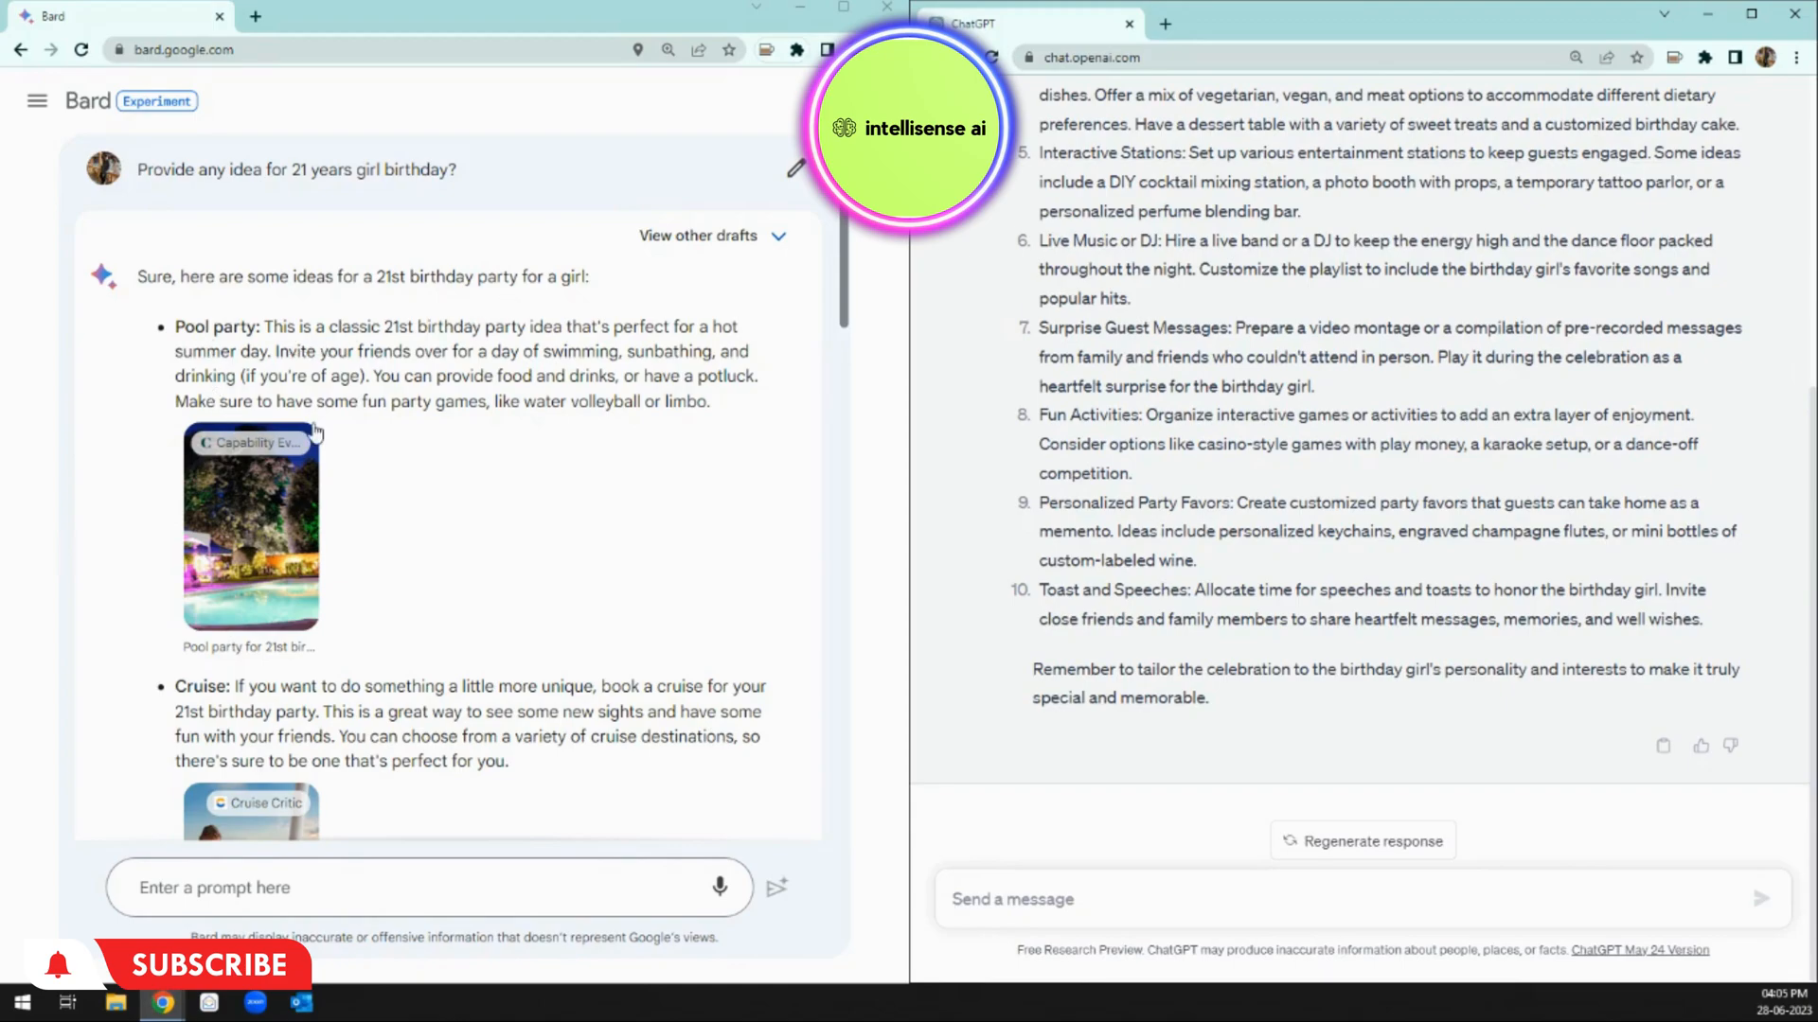
scroll(216, 398, down, 3)
scroll(227, 462, down, 7)
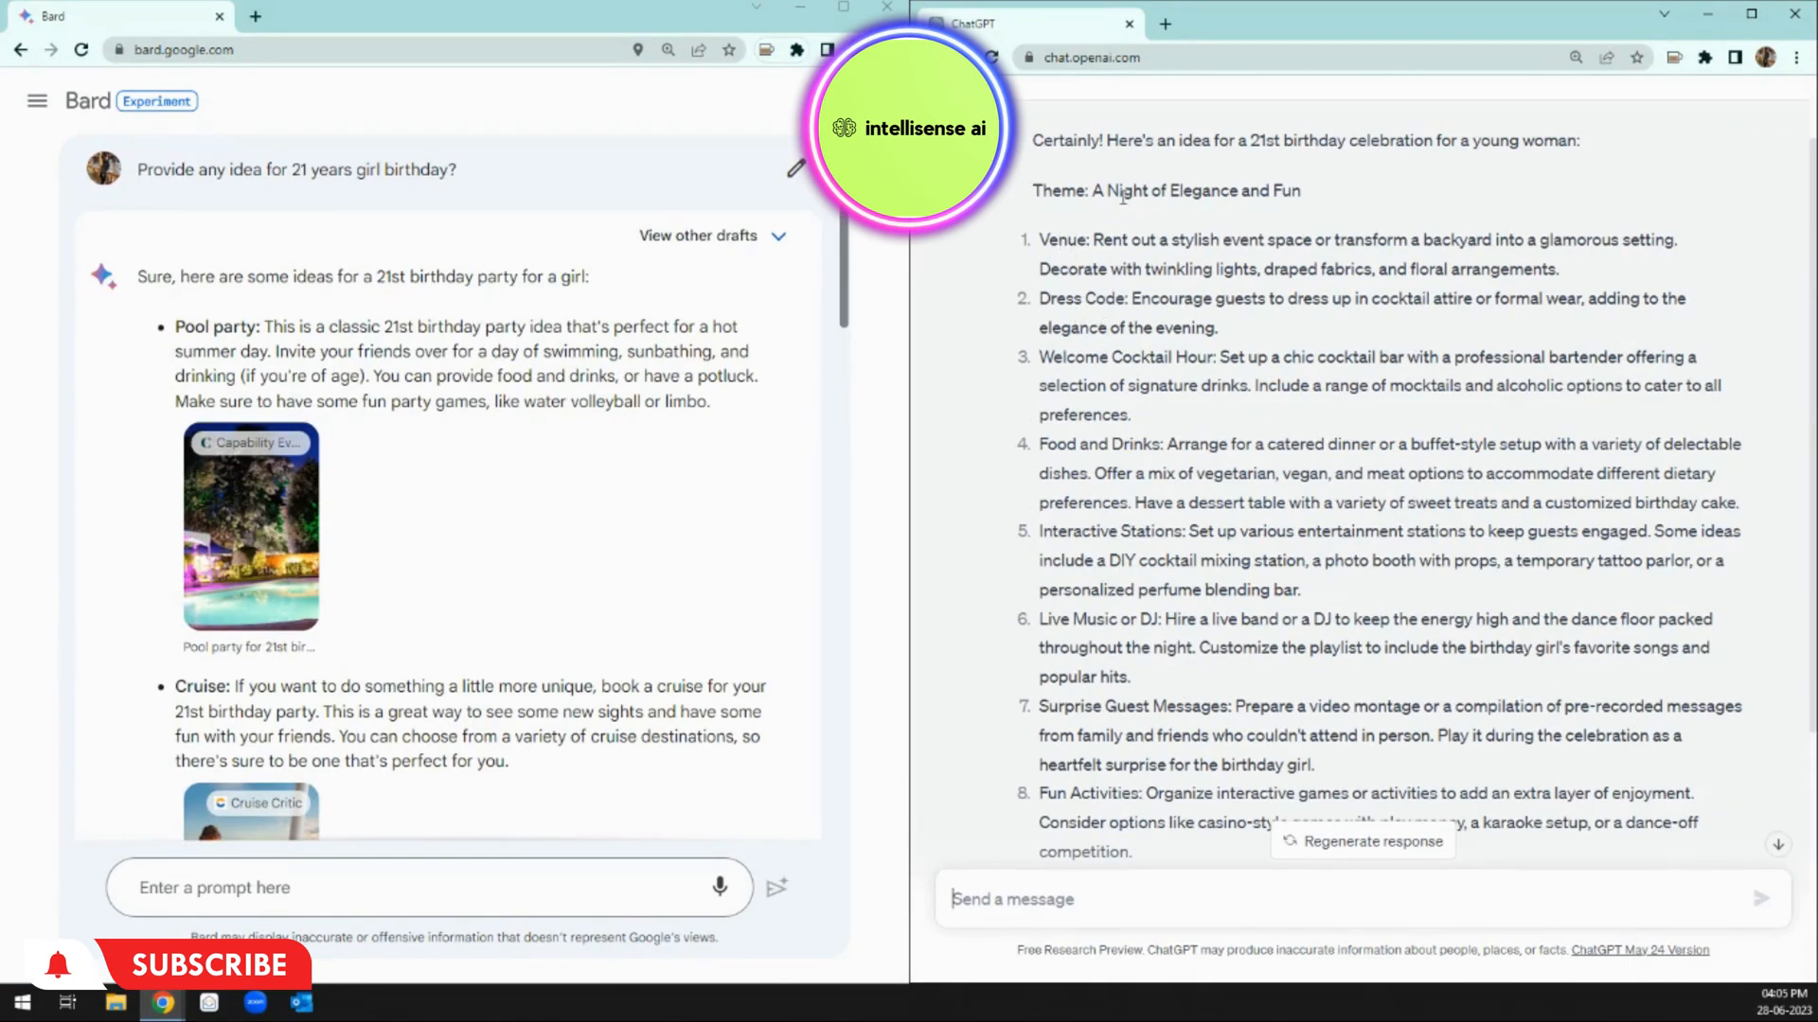
drag(1101, 194, 1302, 195)
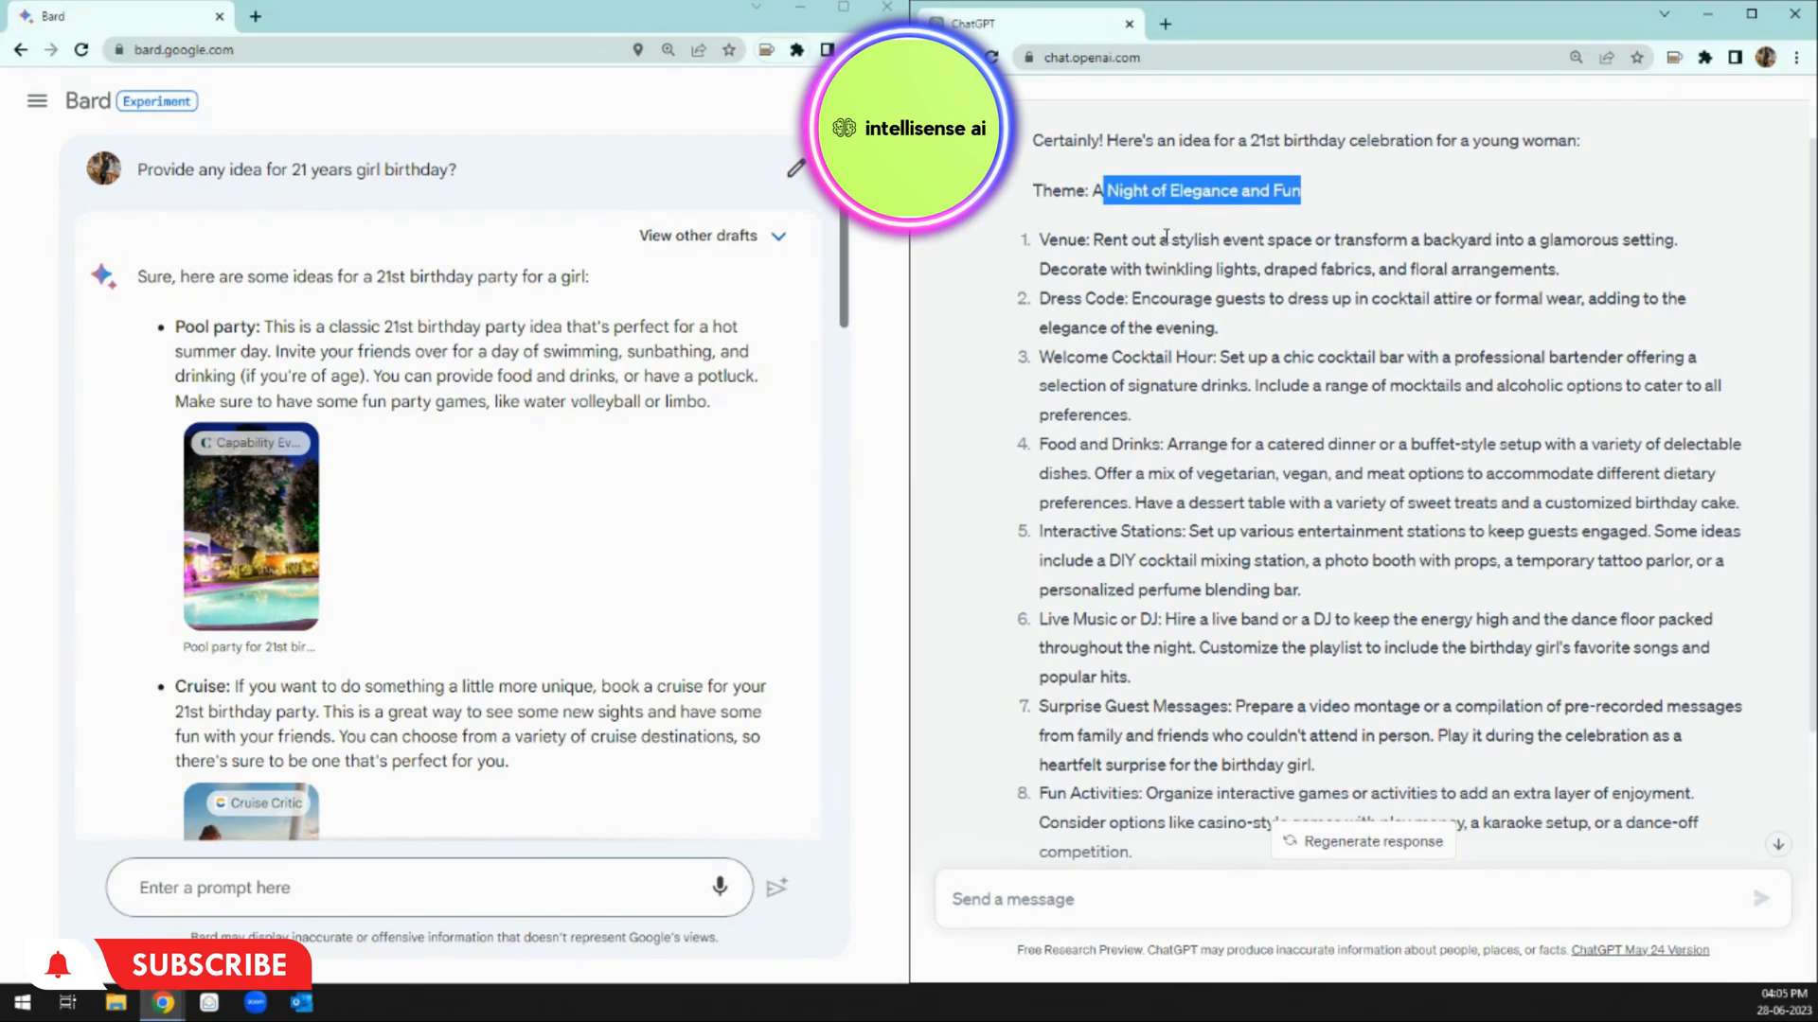
click(1064, 246)
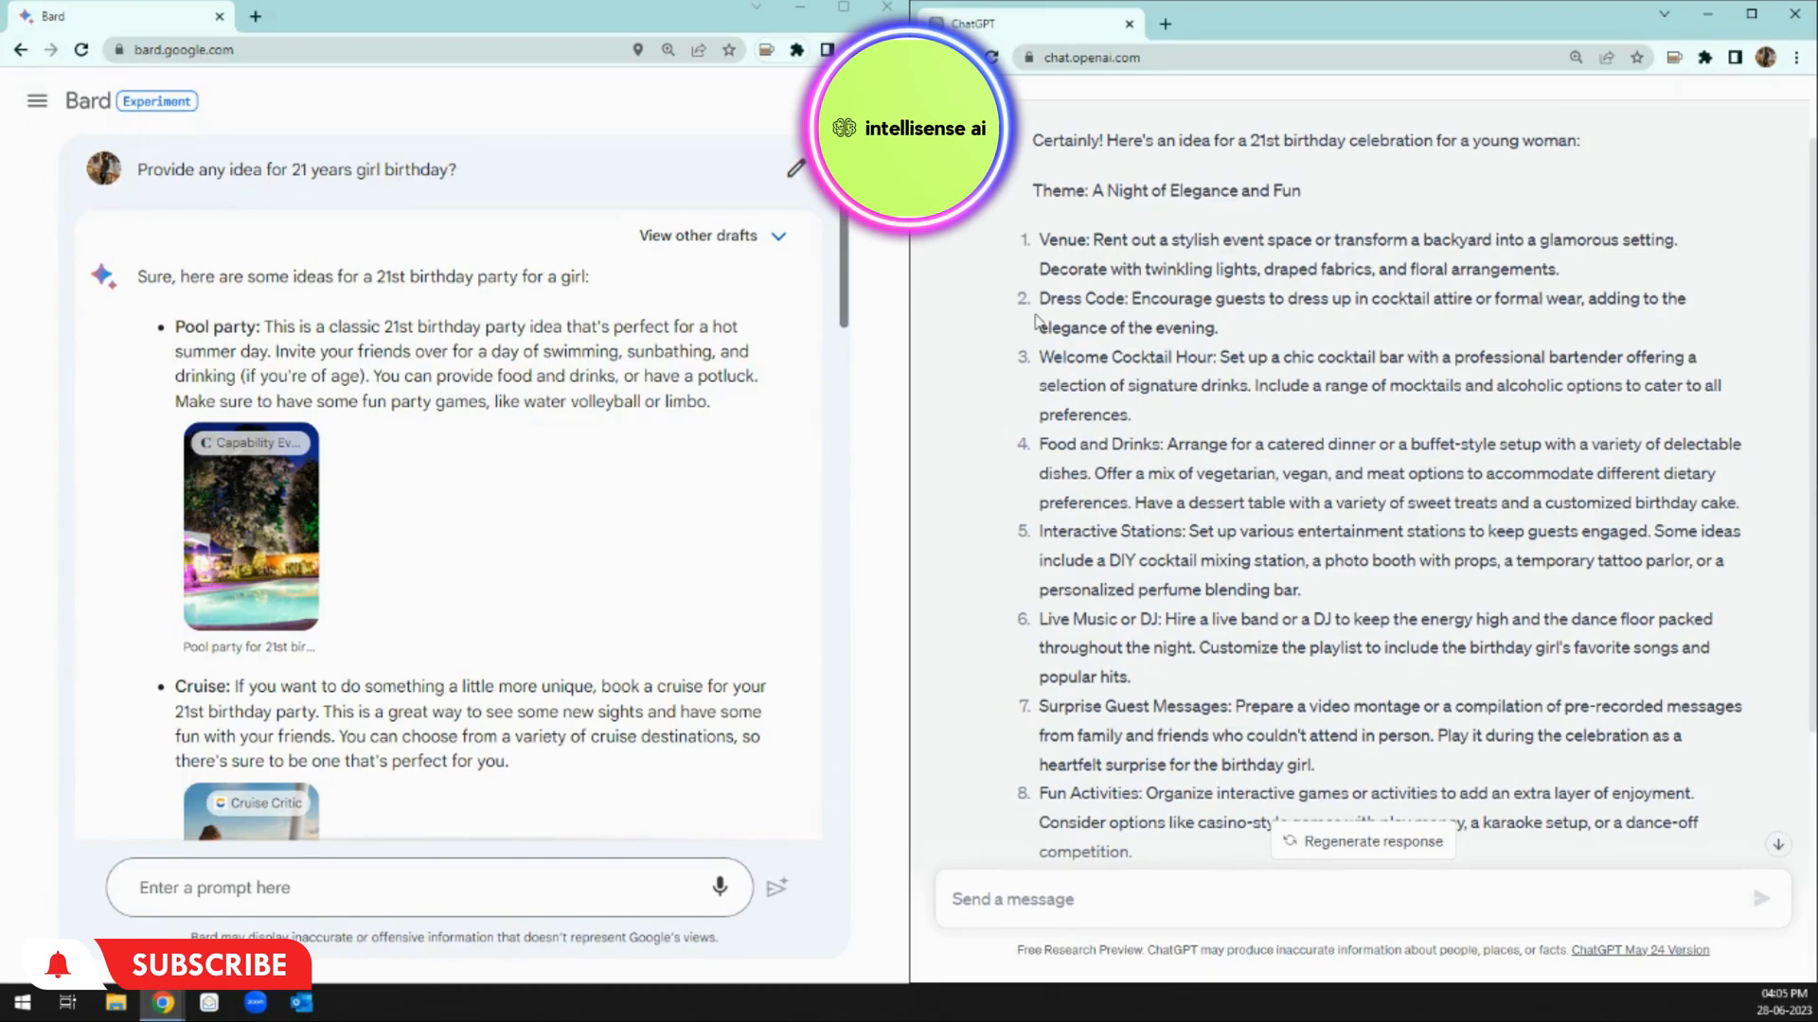
scroll(1084, 470, down, 1)
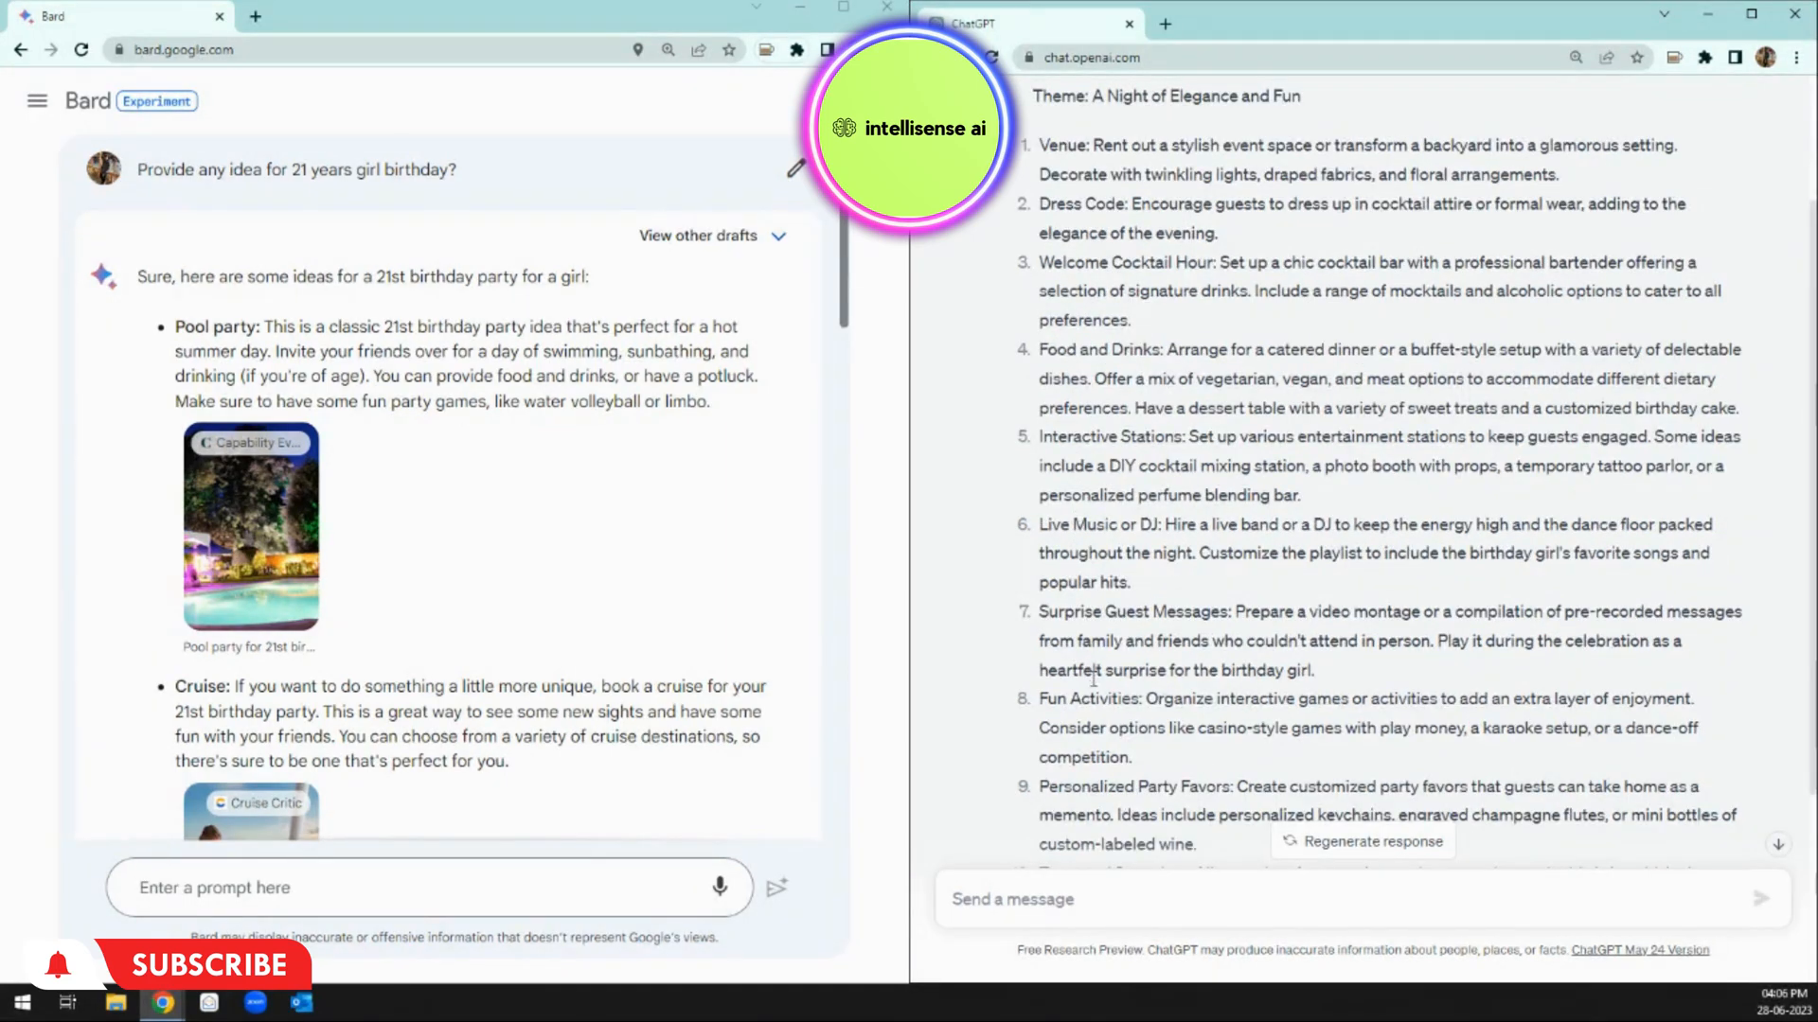
scroll(1089, 720, down, 1)
scroll(1088, 719, up, 3)
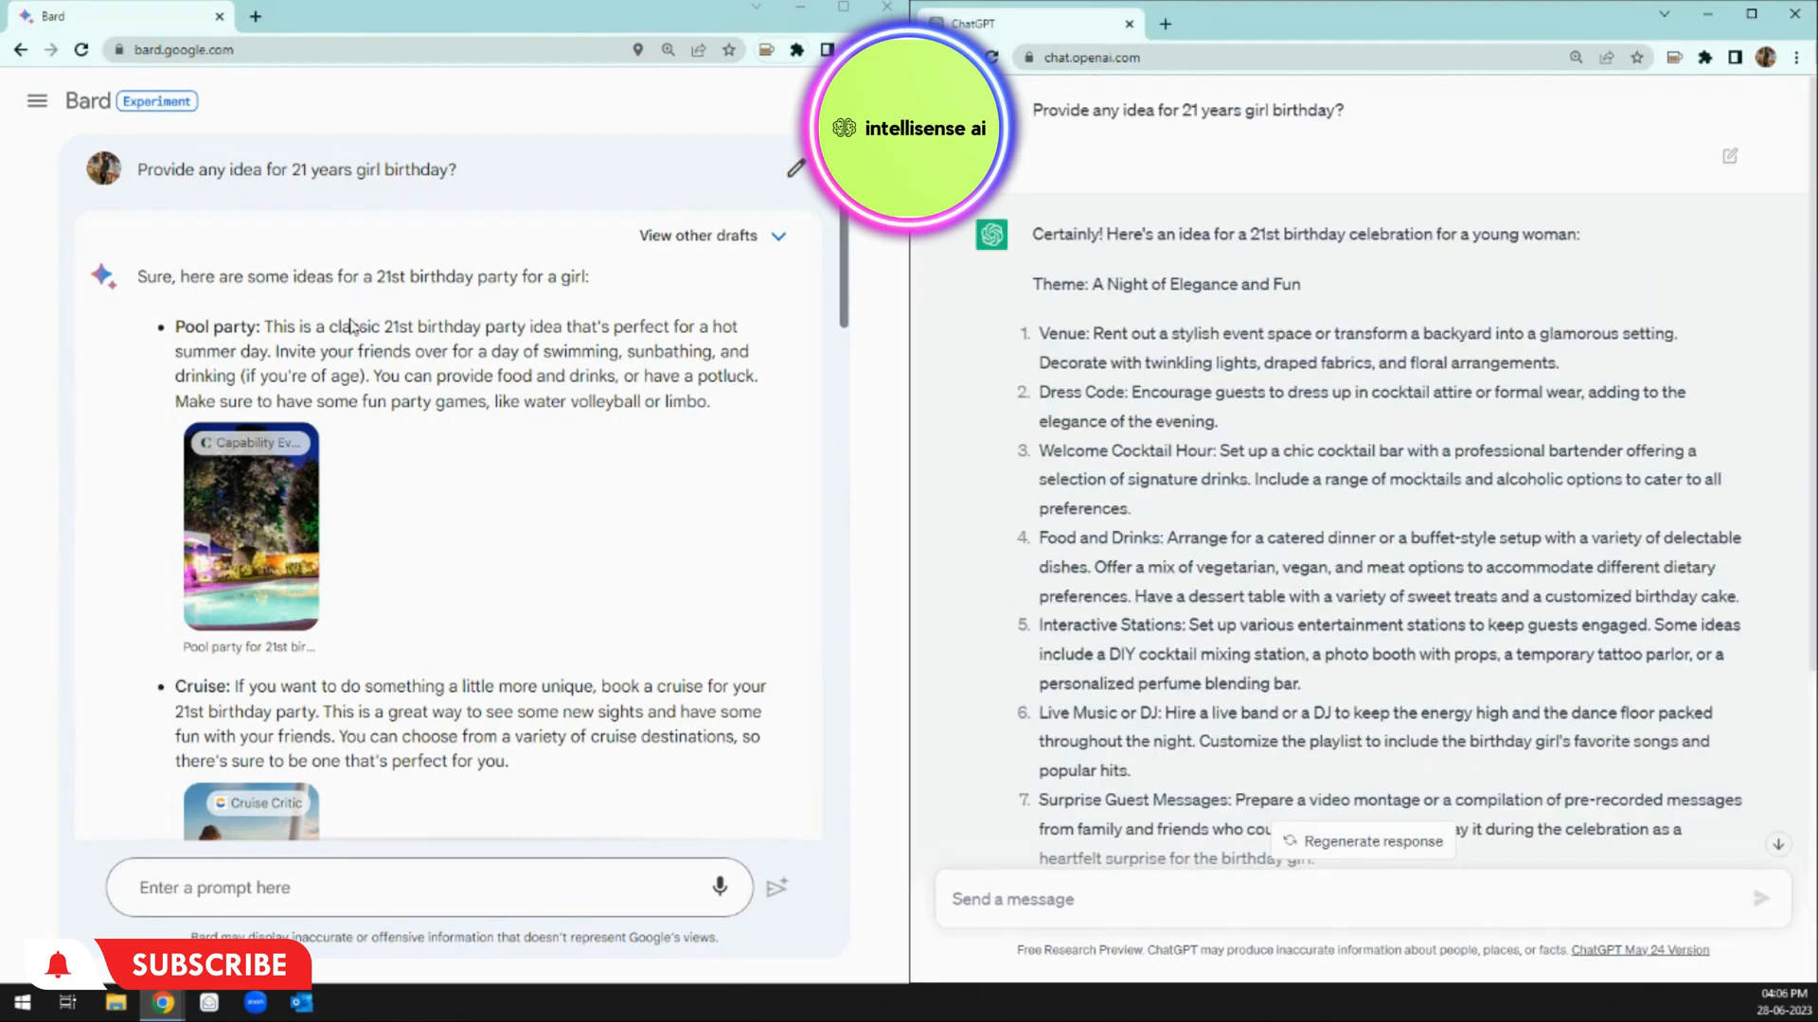
scroll(412, 475, down, 8)
scroll(413, 476, down, 6)
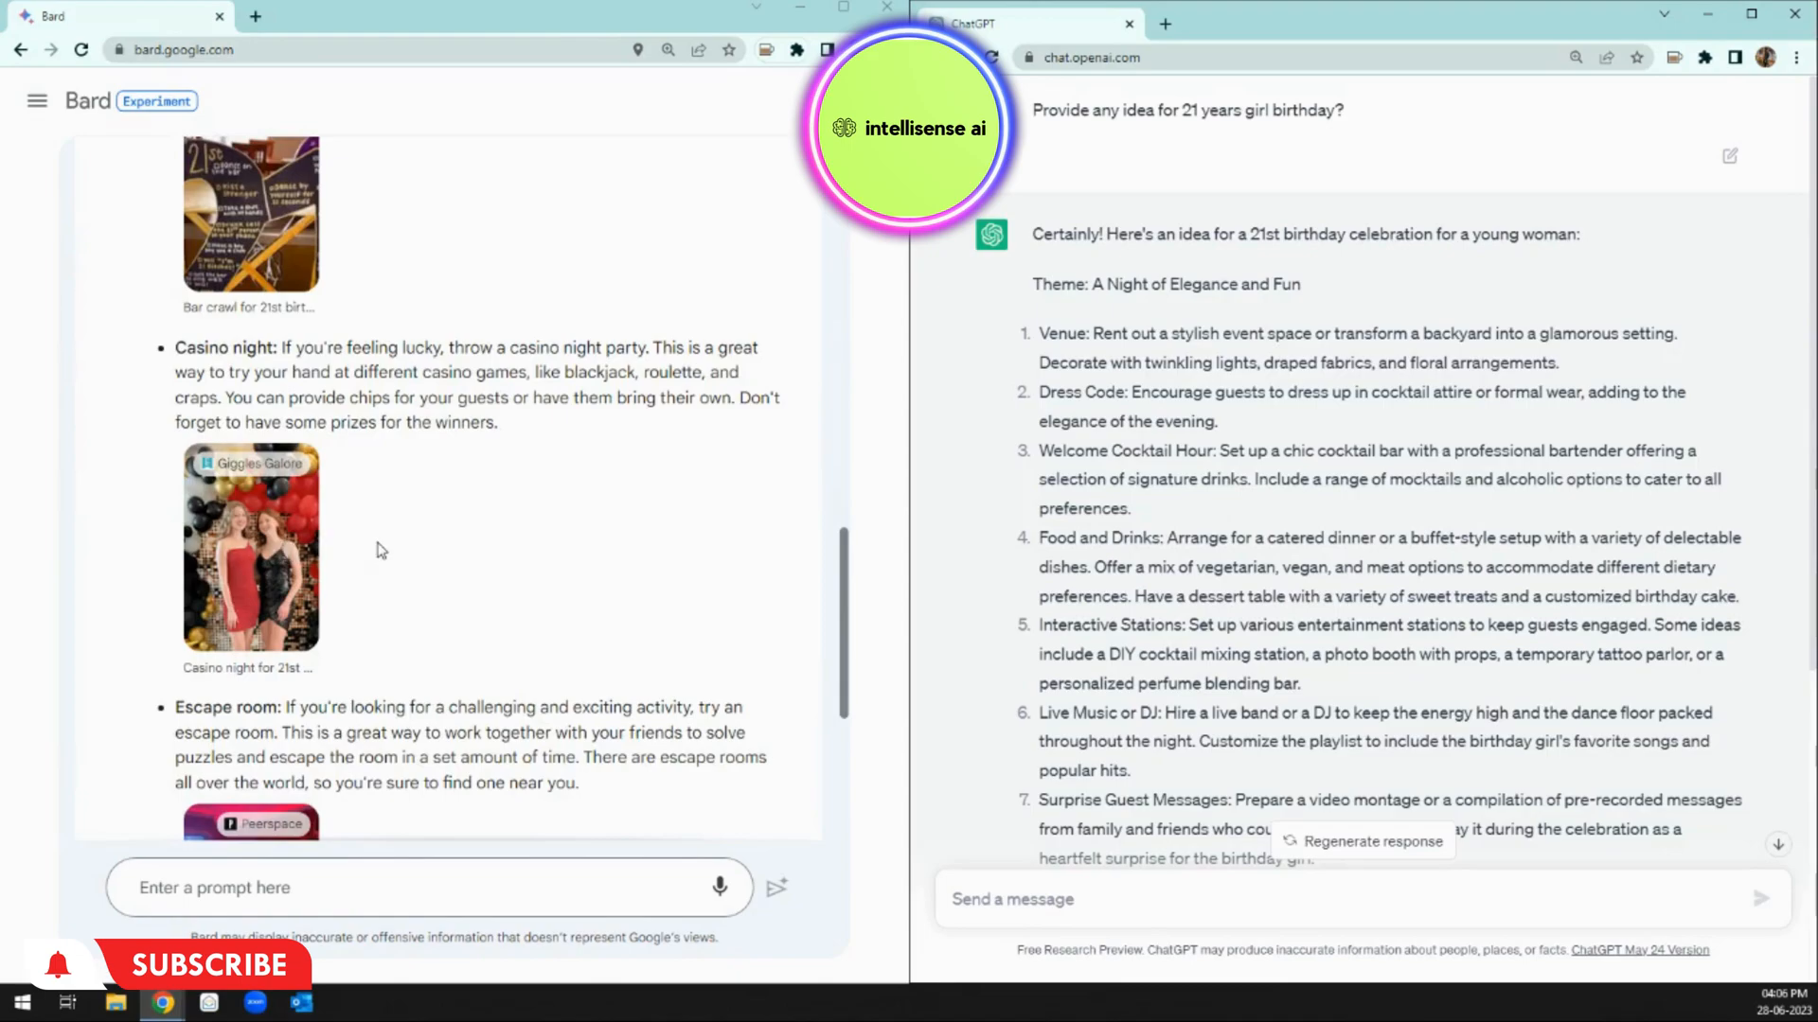
scroll(369, 550, down, 2)
scroll(435, 587, up, 15)
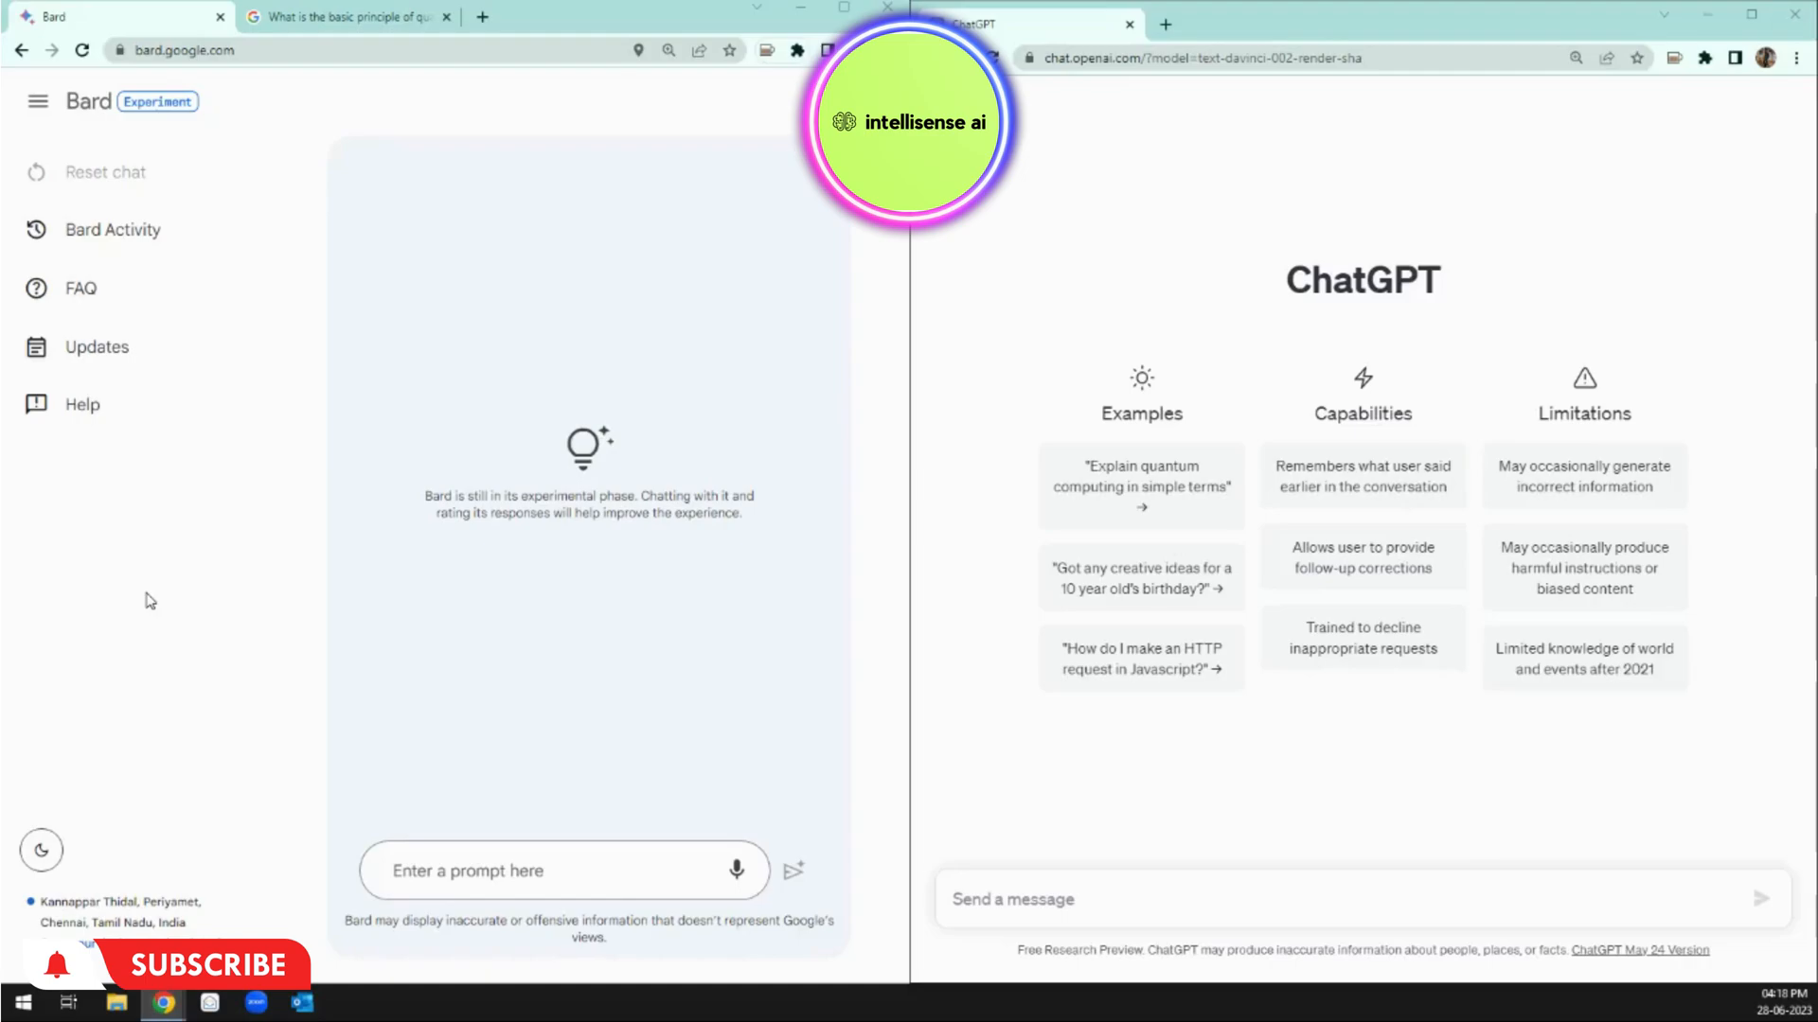
Step: Enter the prompt "Provide complete bank and related database creation in sql" in Bard and copy it into ChatGPT's message field
click(451, 865)
text(Provide complete bank and related base creation in sql)
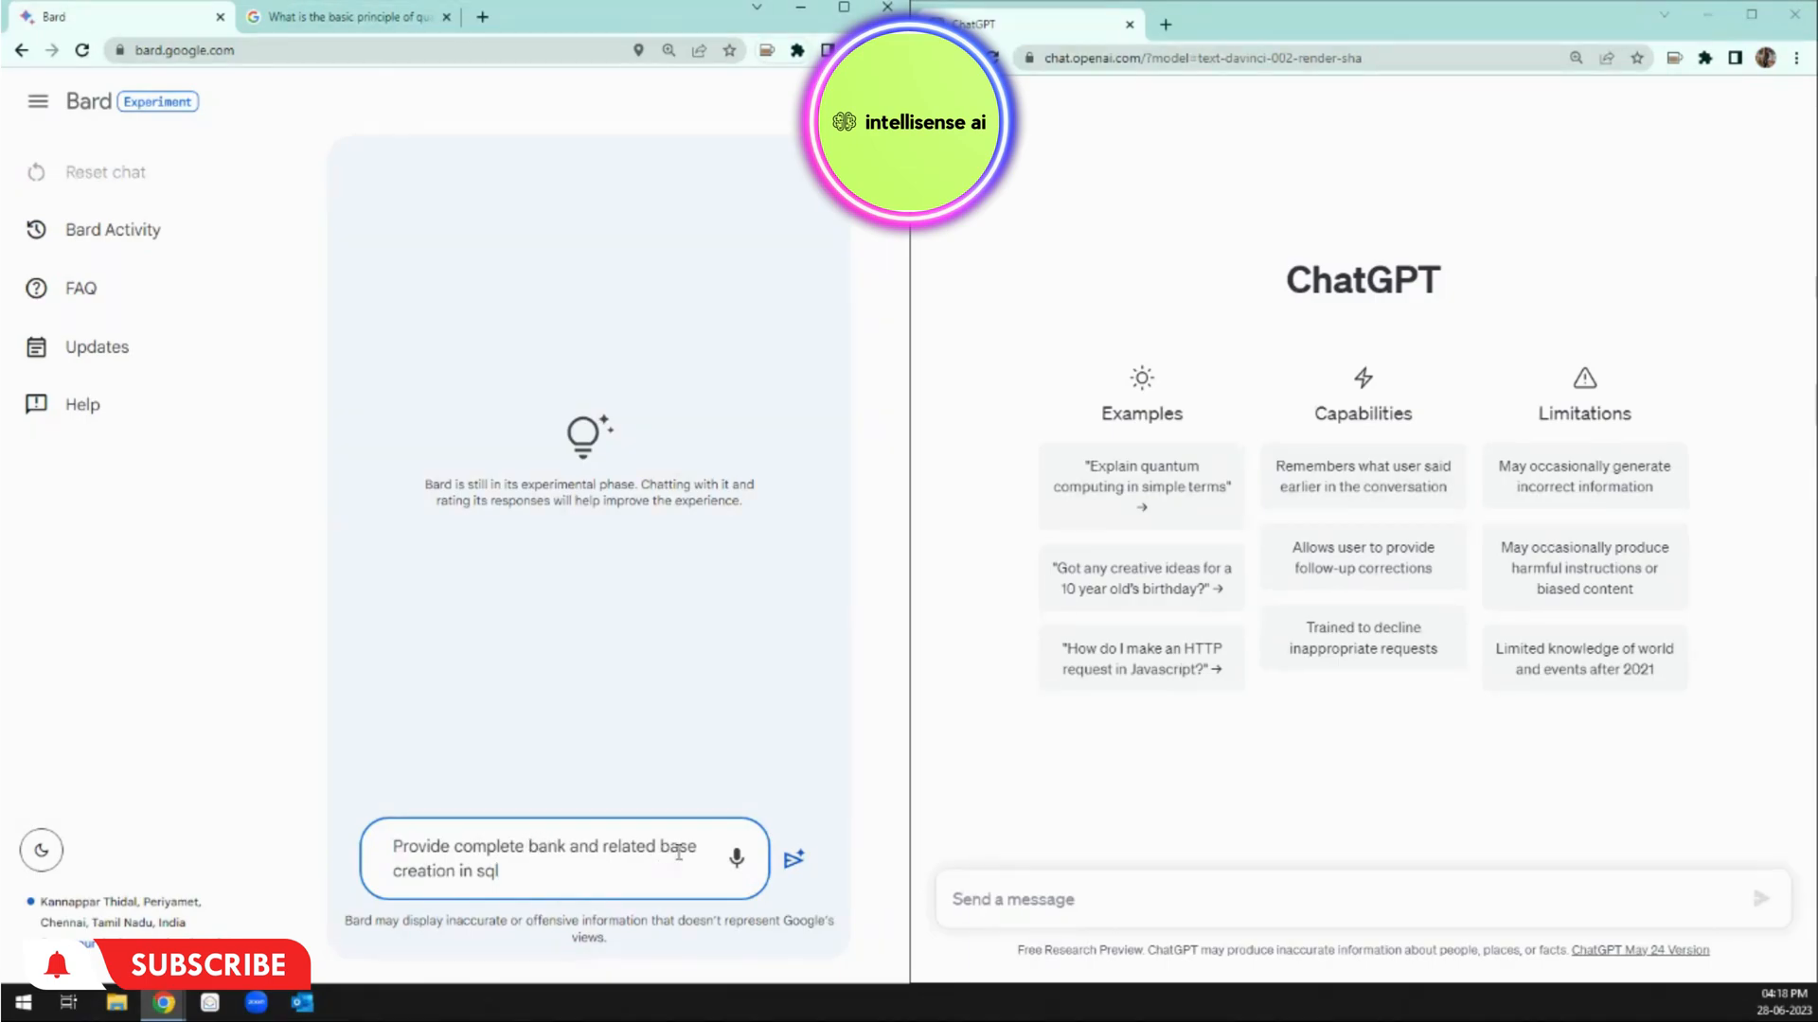
text(data)
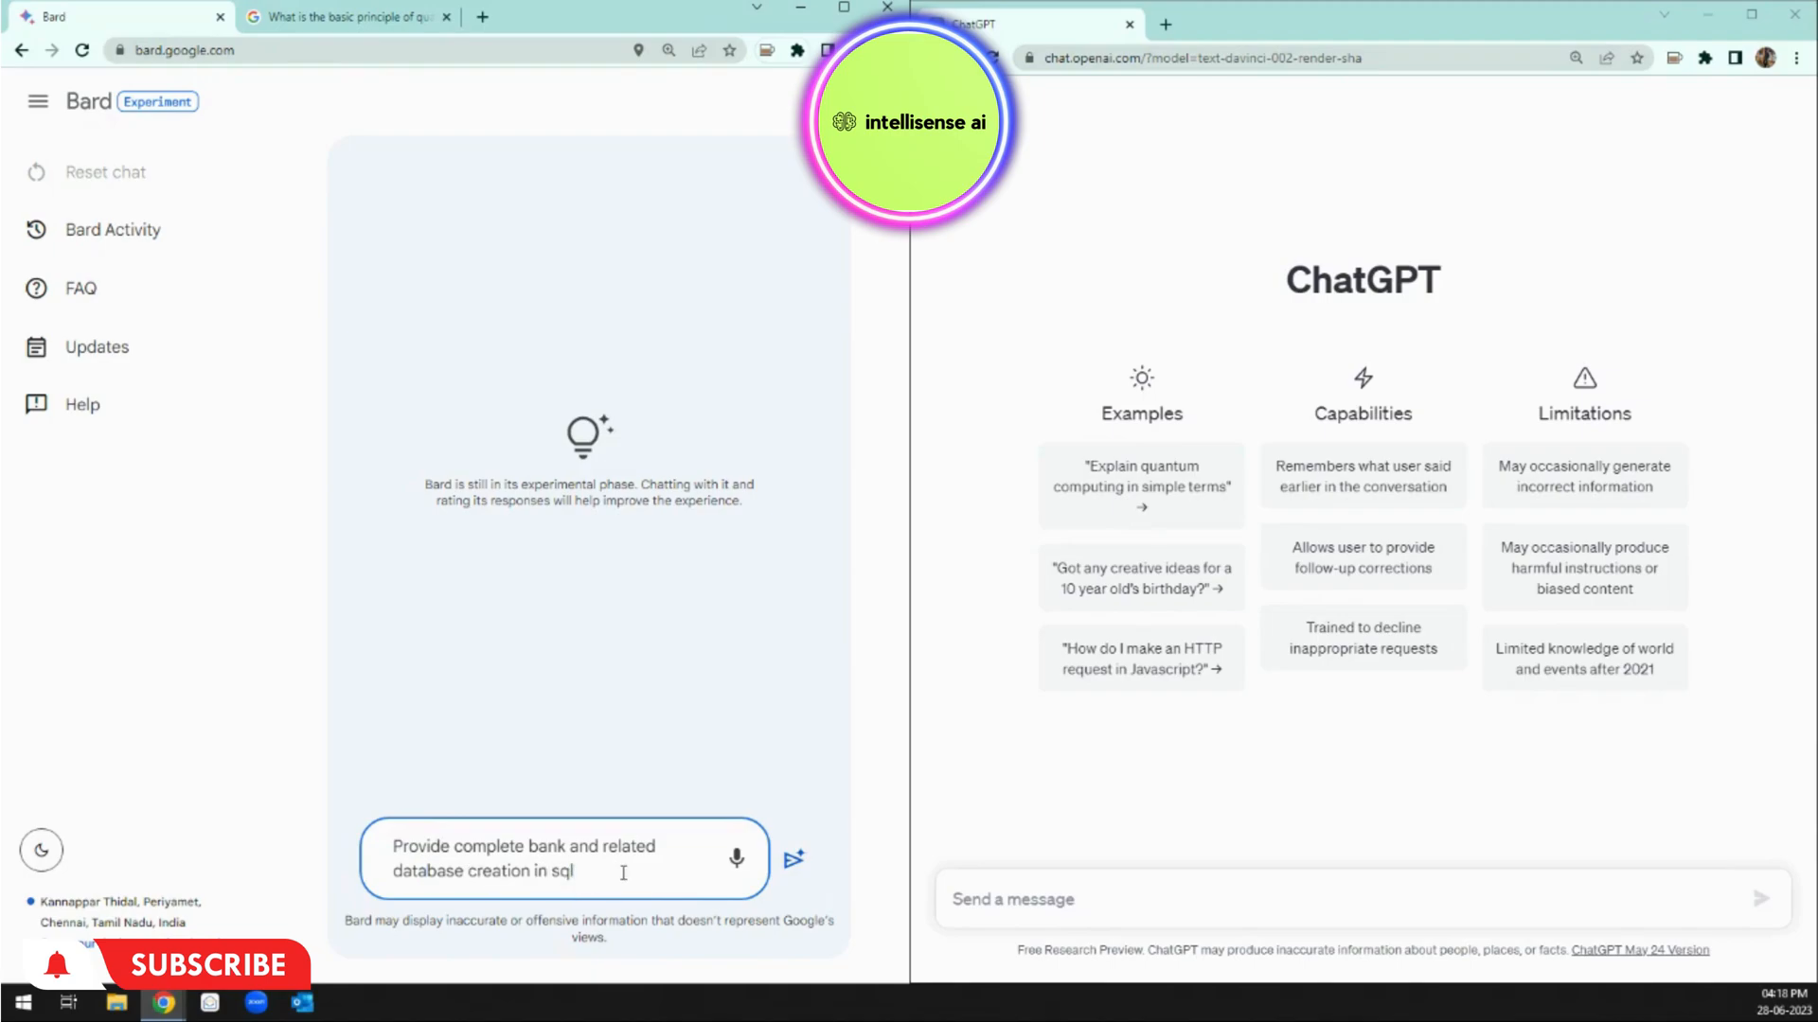
key(ctrl+a)
key(ctrl+c)
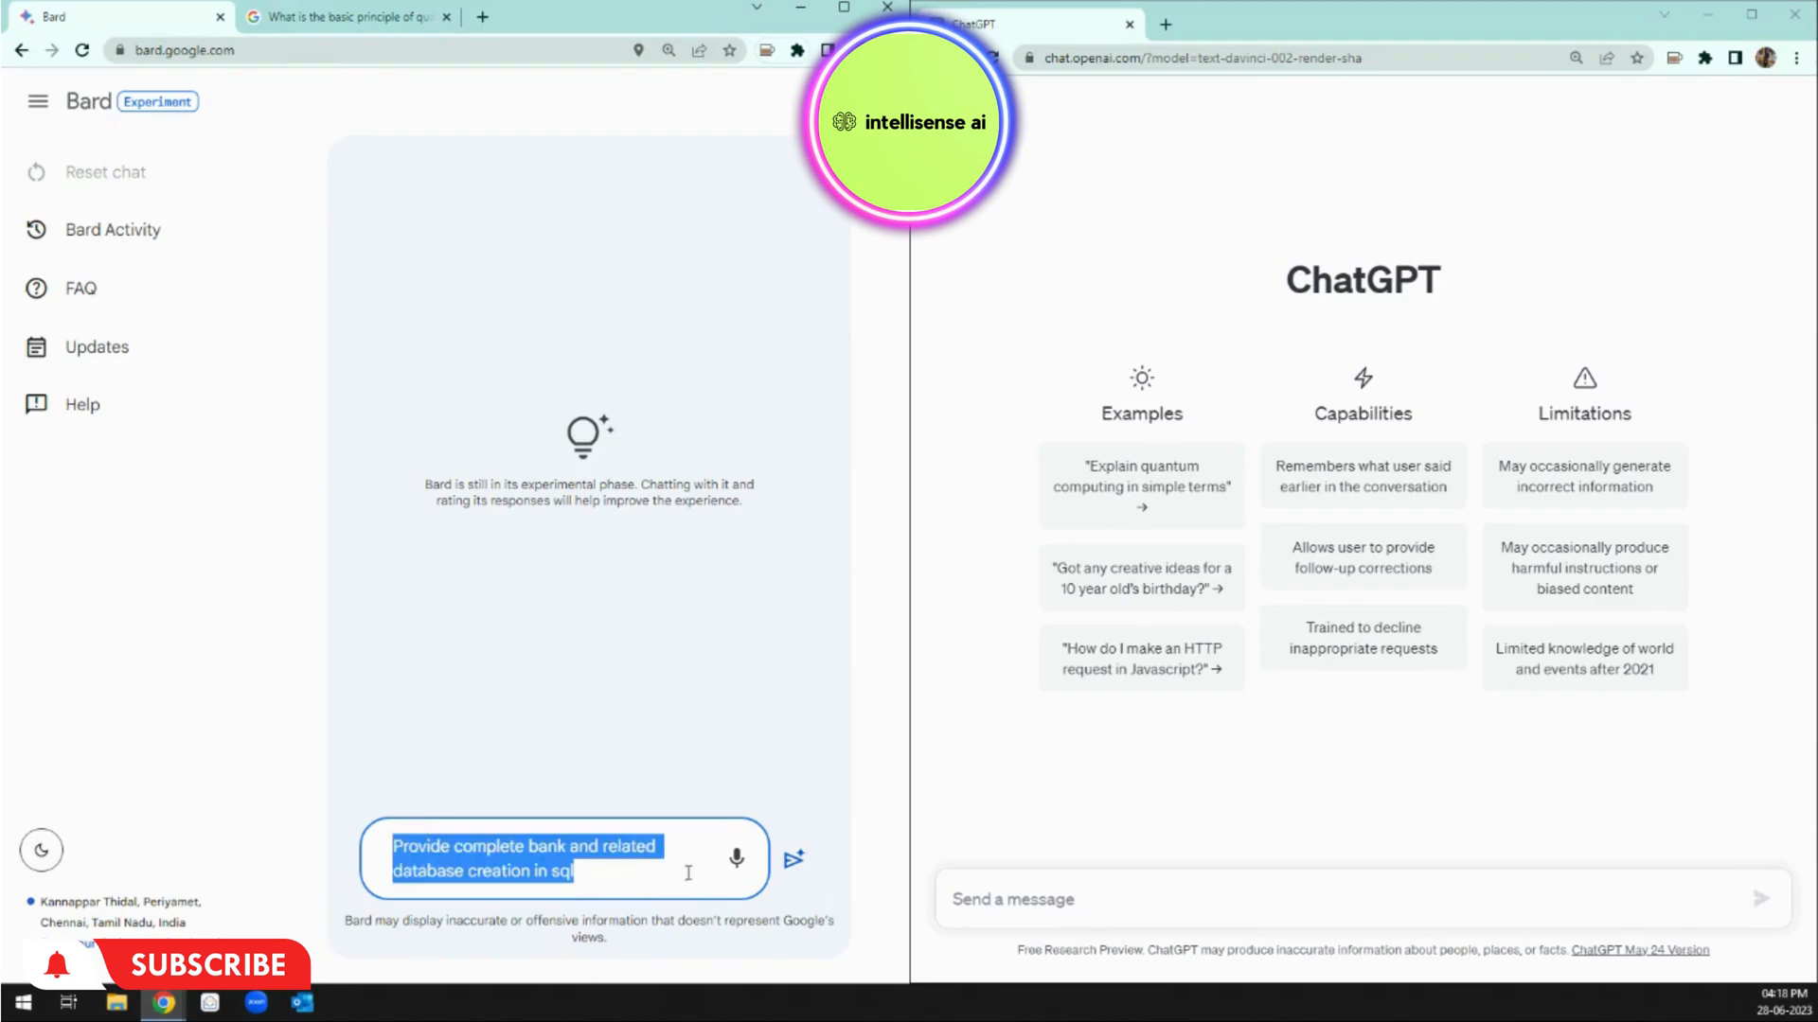
click(1064, 893)
key(ctrl+v)
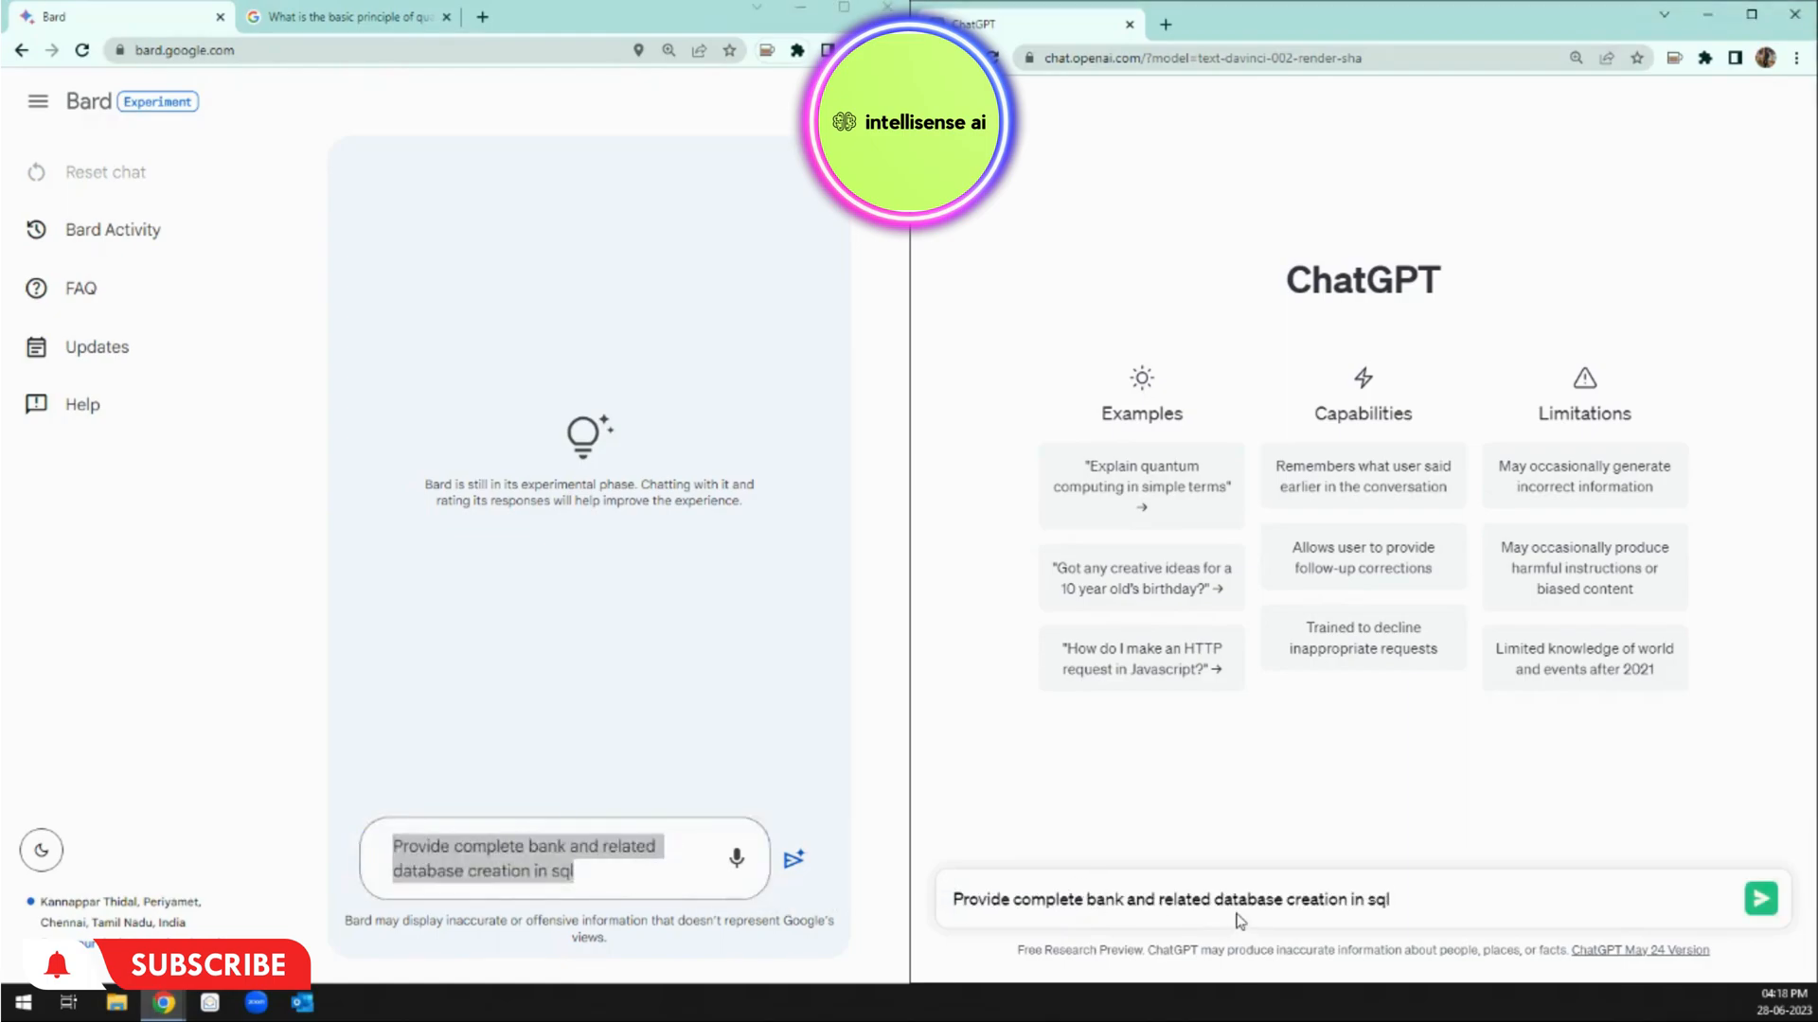
Step: Submit the bank database SQL prompt in both Bard and ChatGPT
click(682, 869)
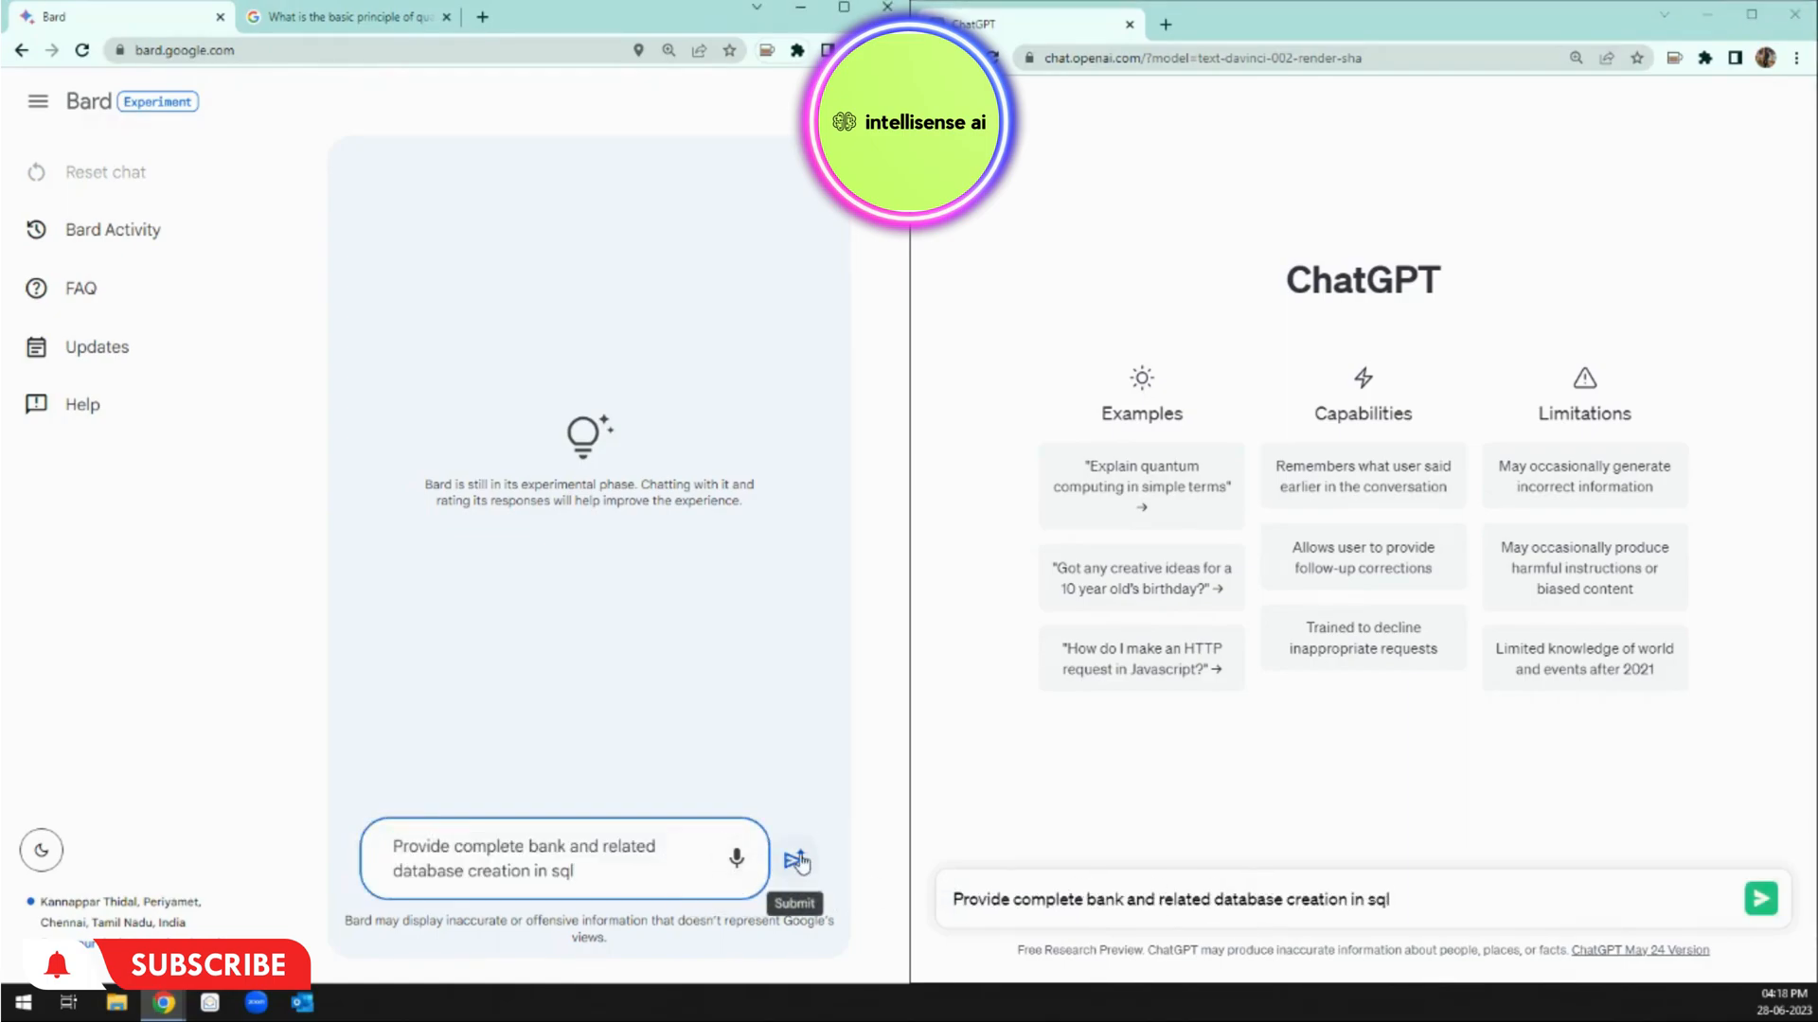
click(795, 861)
click(1759, 899)
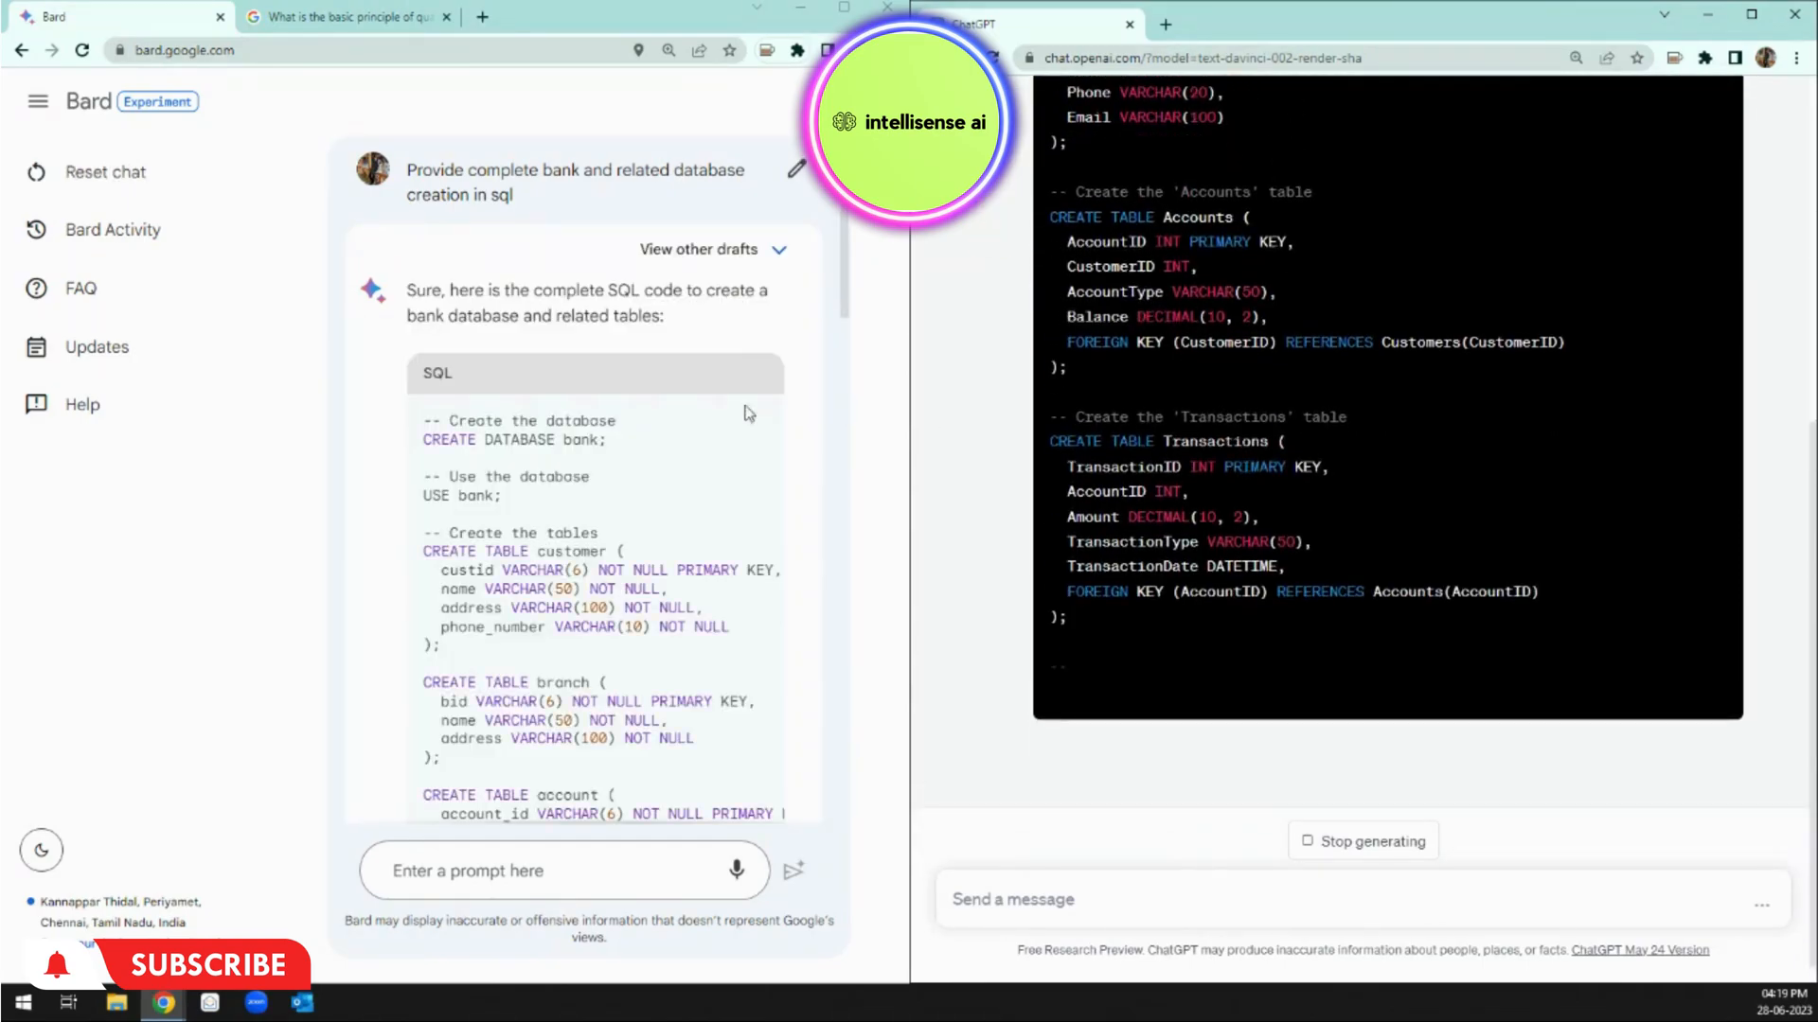
Step: Review ChatGPT's whole SQL script for the bank database, including every table definition and the closing explanation
scroll(1299, 354, up, 10)
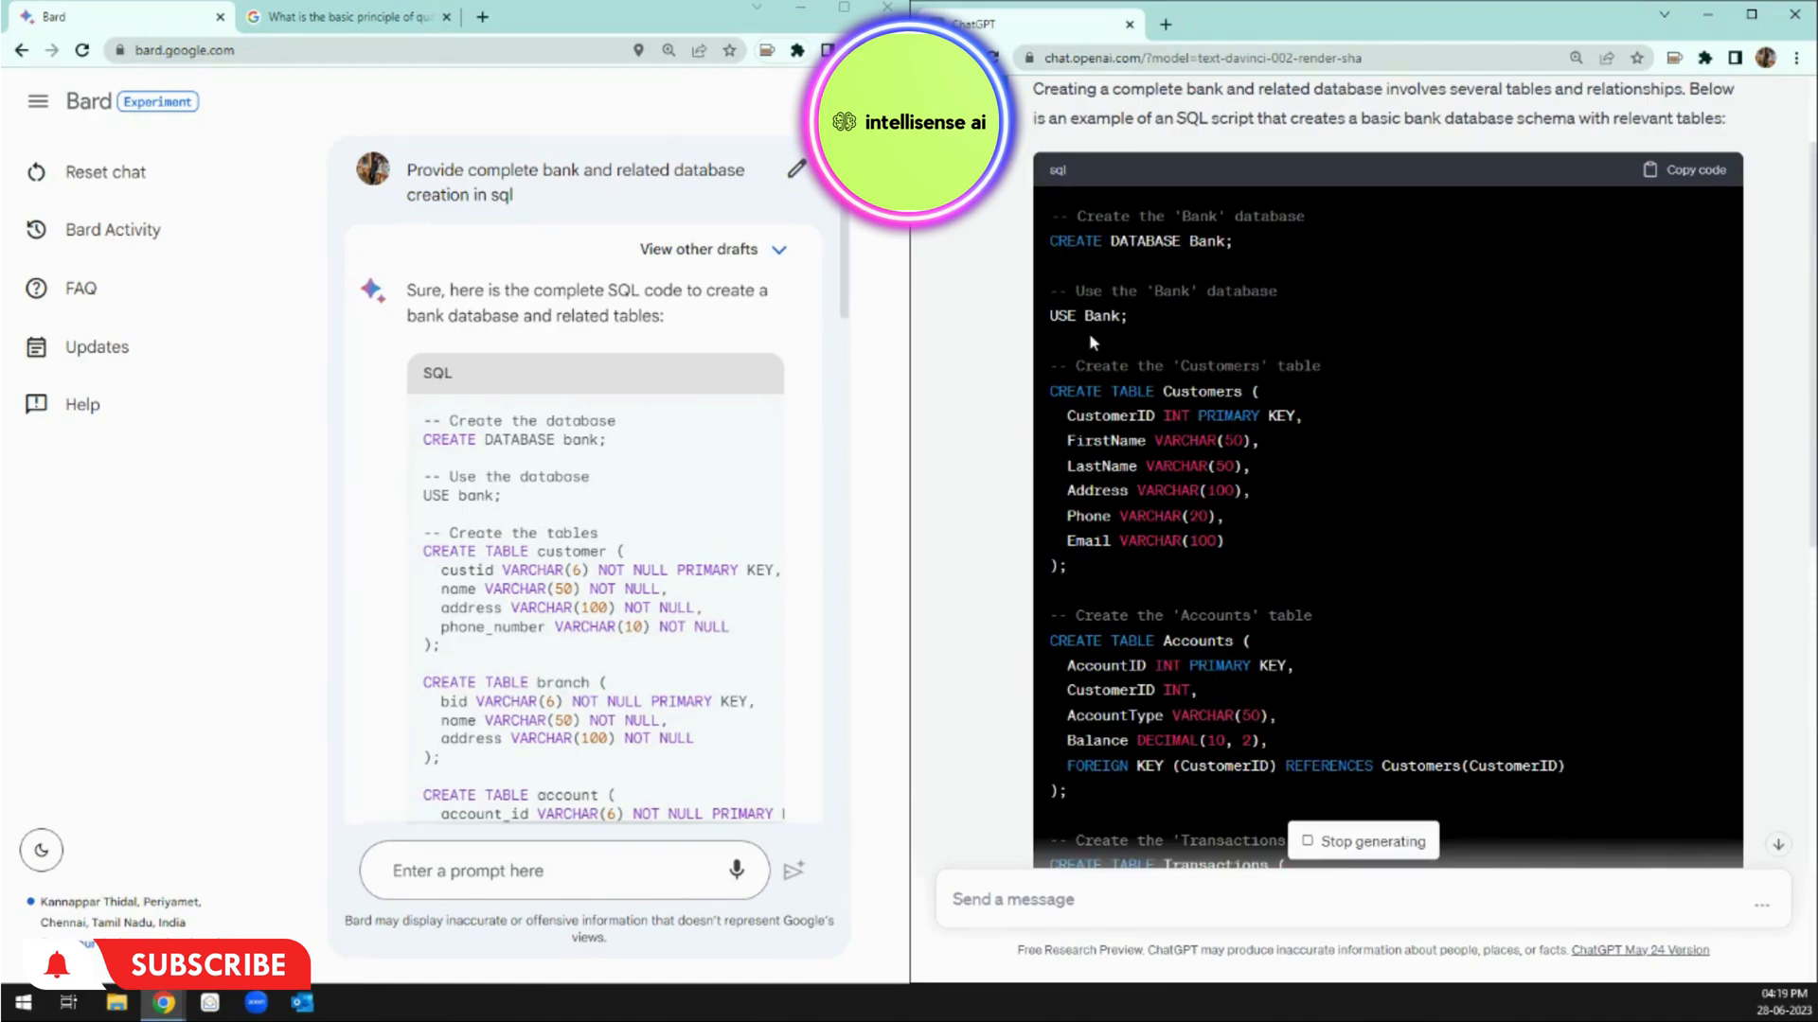
scroll(1151, 293, down, 1)
scroll(1168, 415, down, 4)
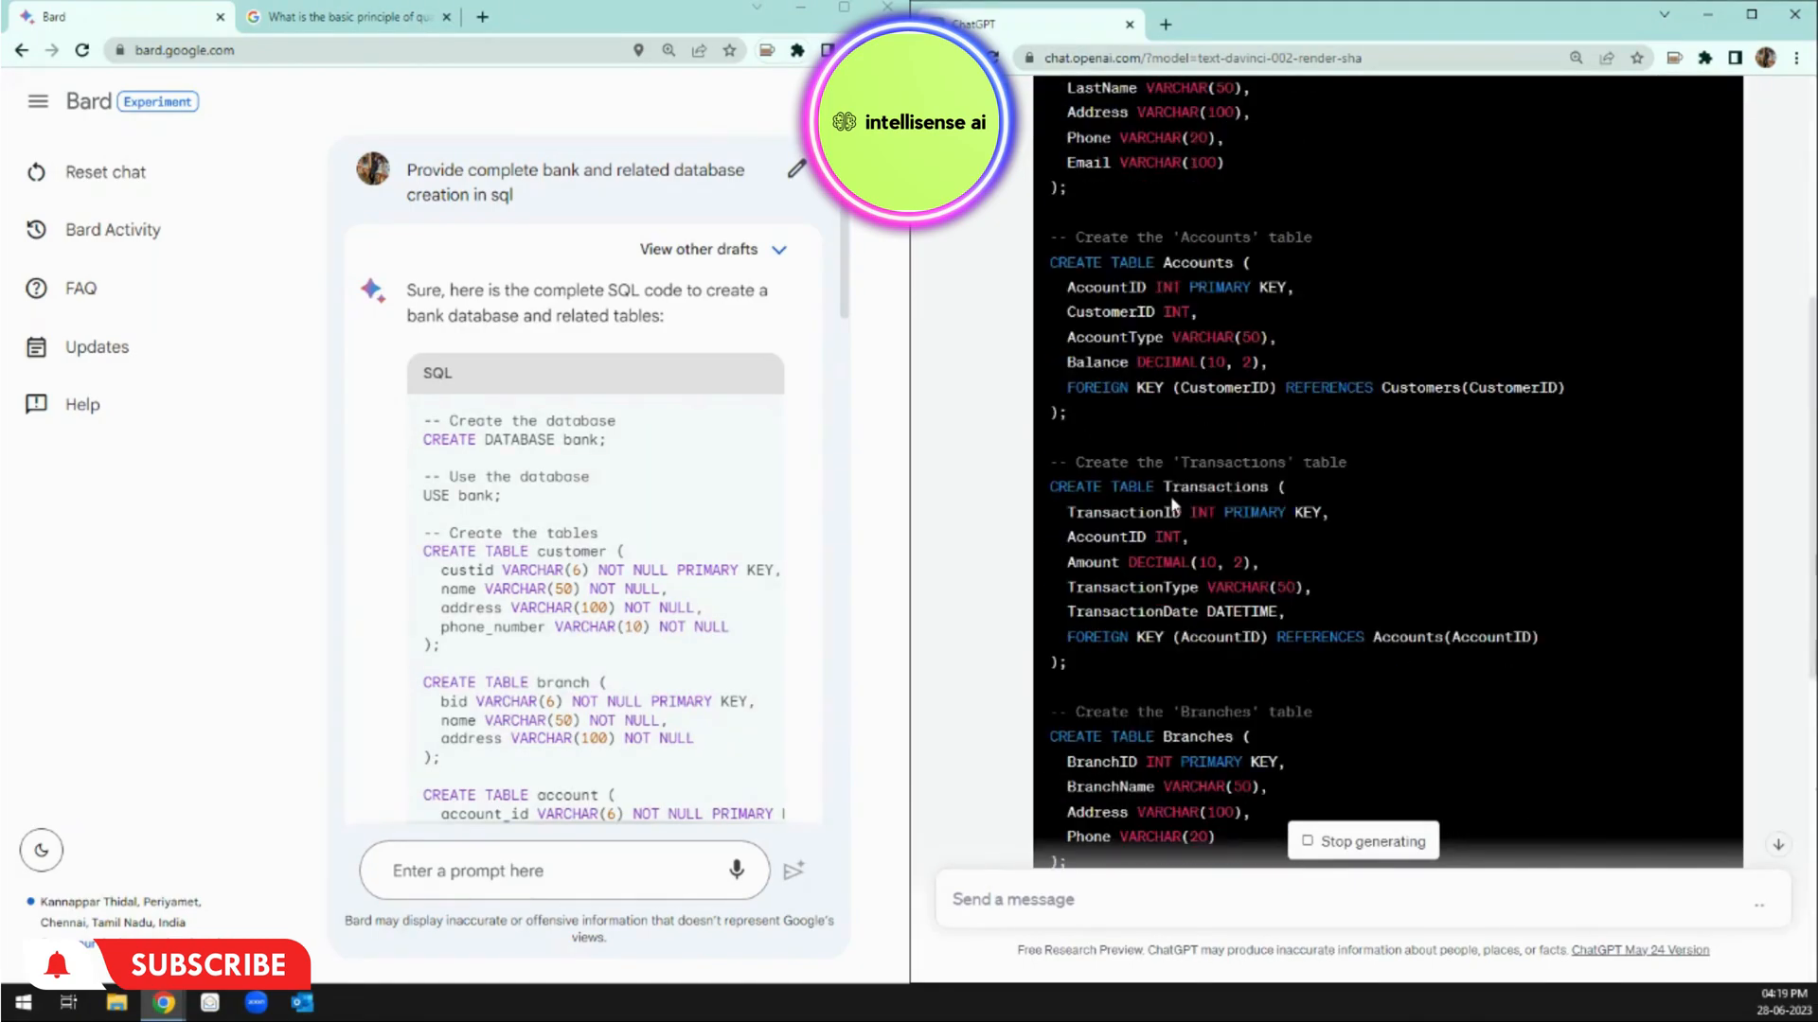
scroll(1210, 518, down, 1)
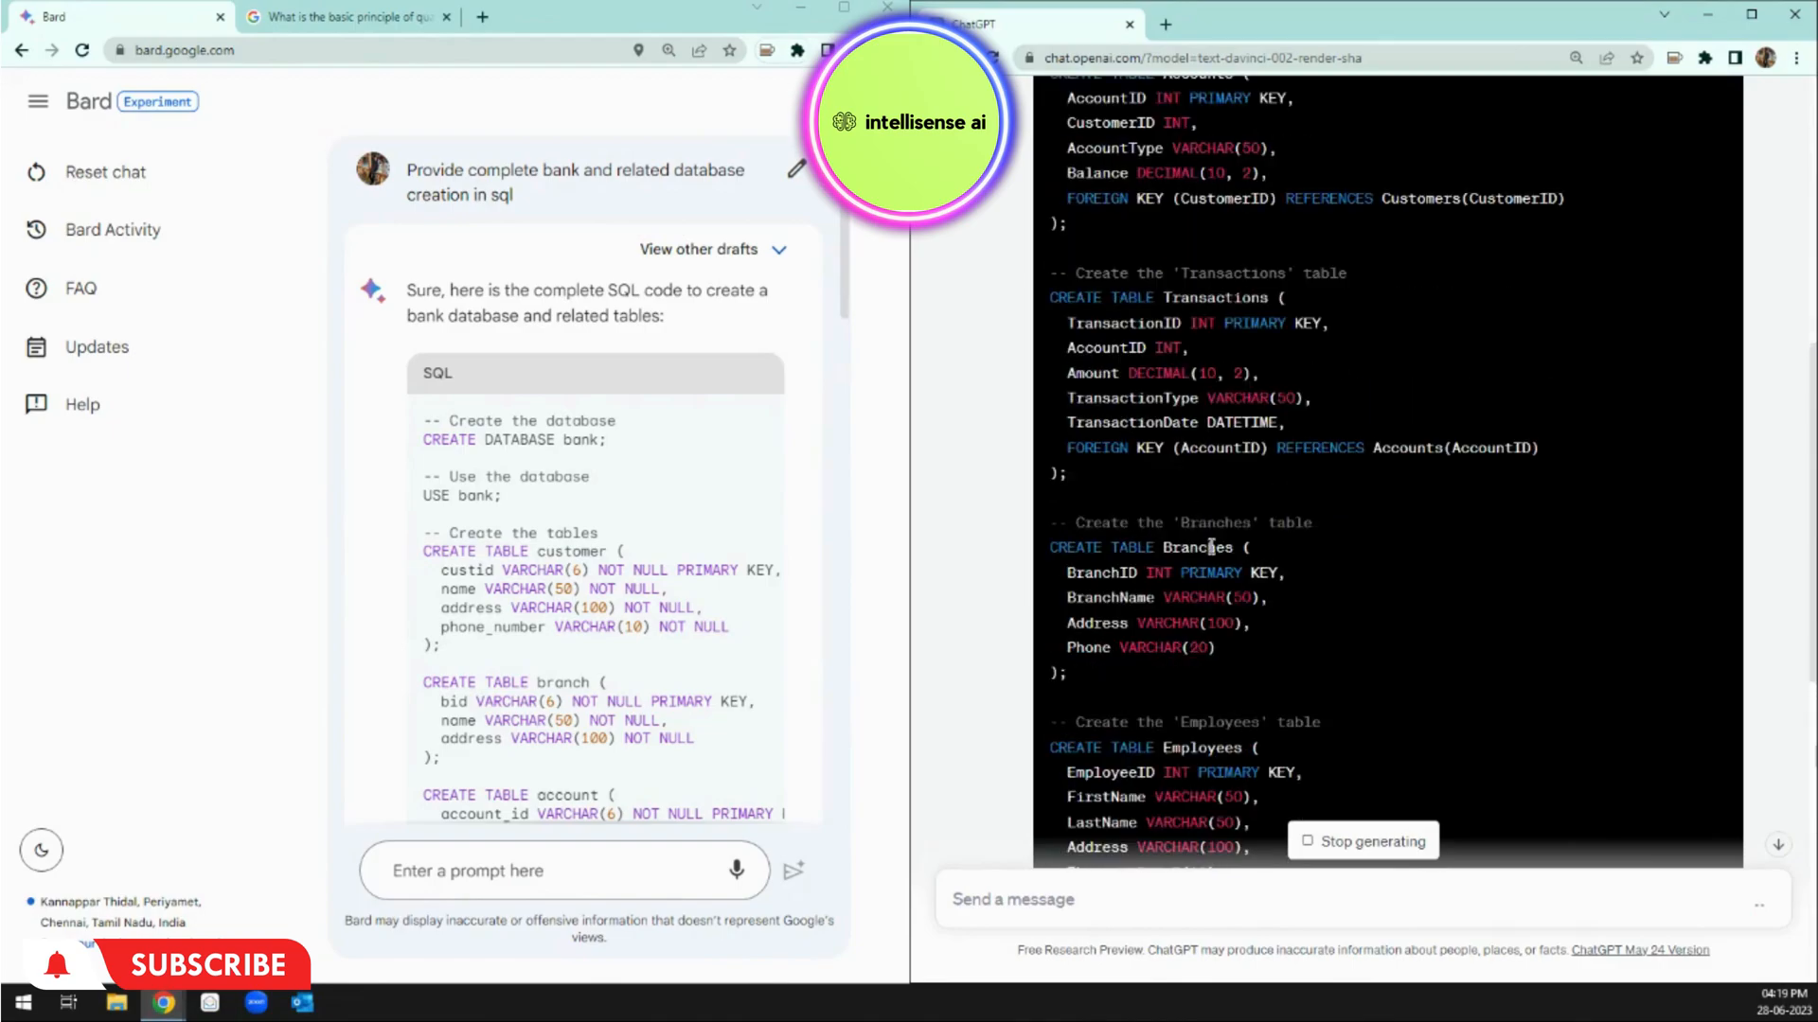
scroll(1166, 360, down, 3)
scroll(1184, 487, down, 2)
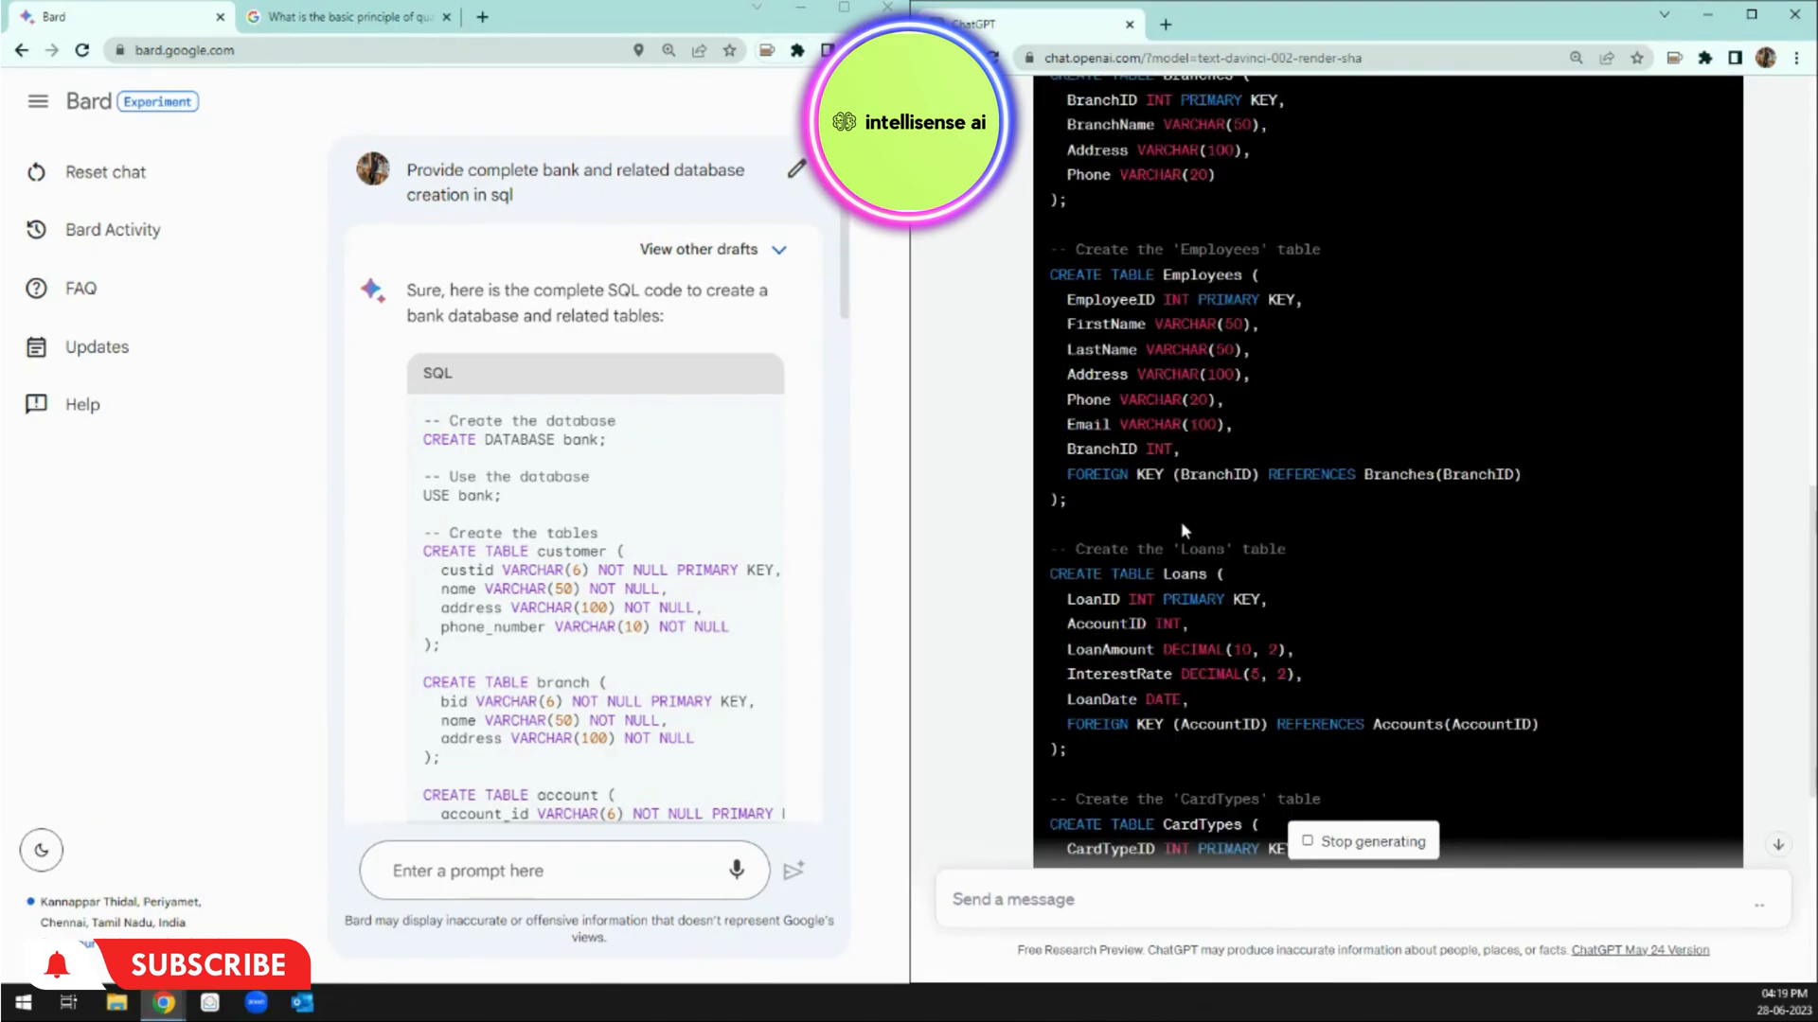
scroll(1179, 601, down, 2)
scroll(1178, 652, down, 2)
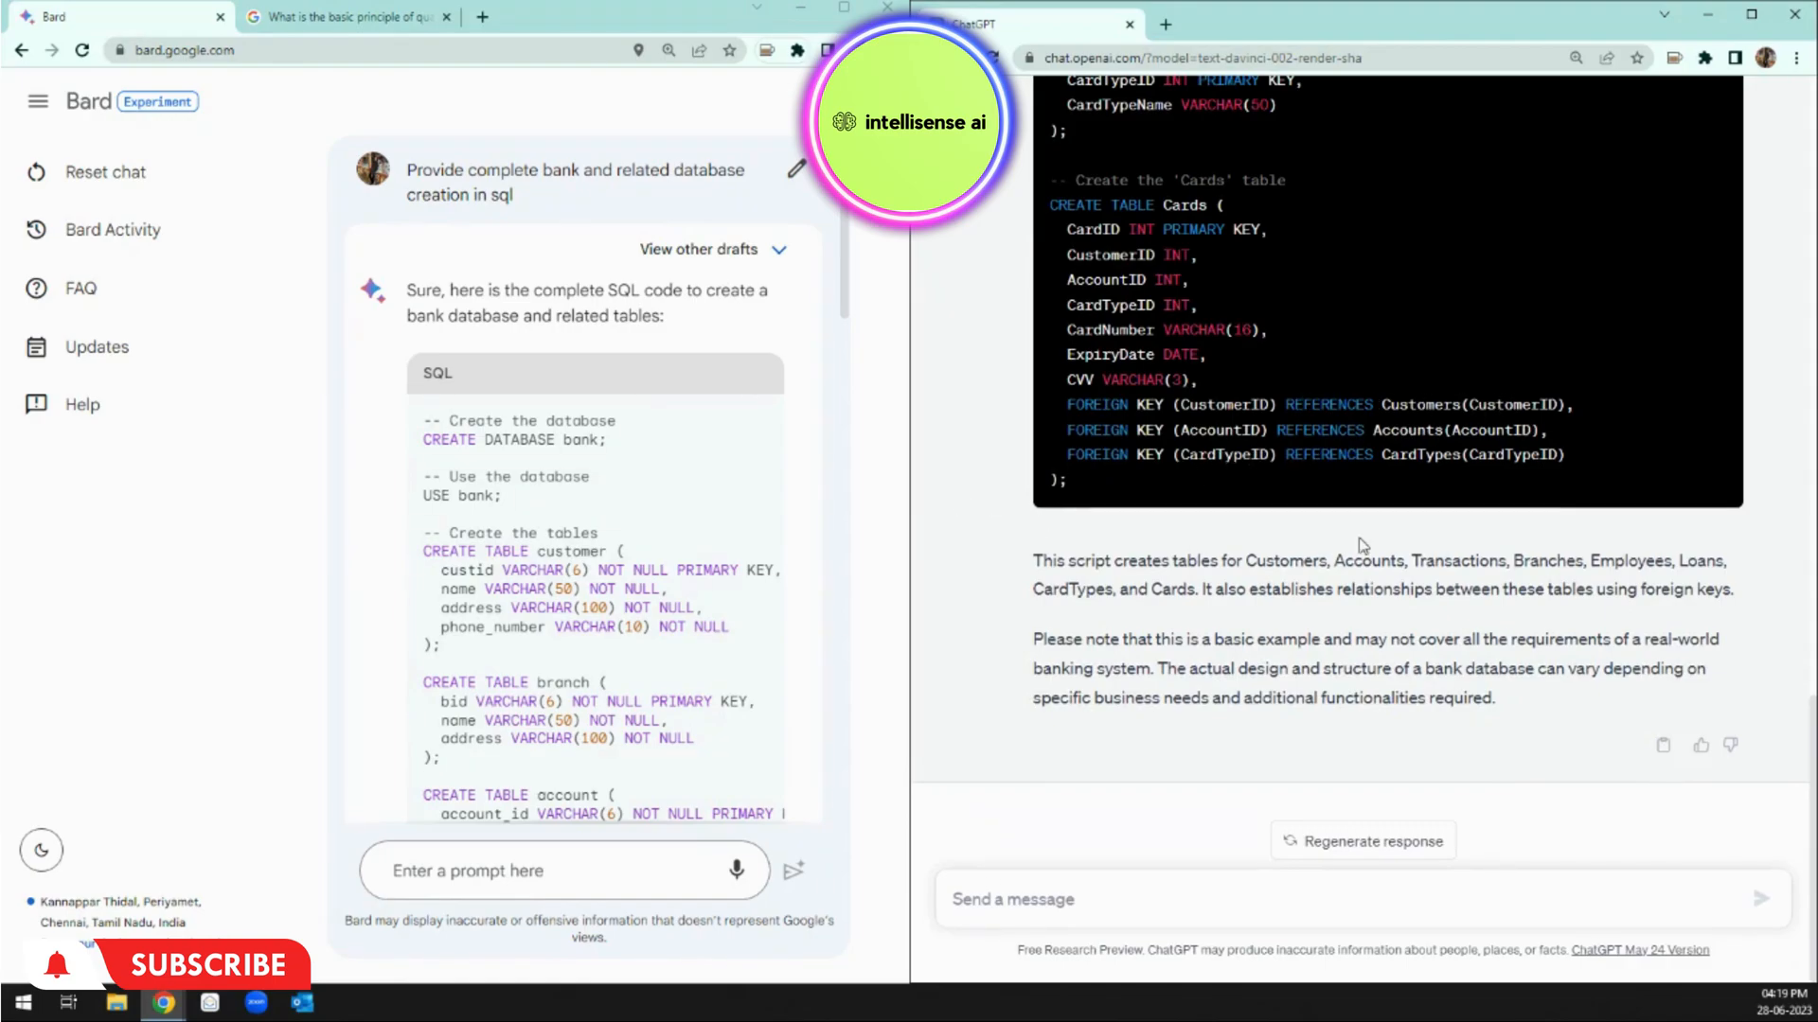
scroll(1363, 546, up, 5)
scroll(1363, 547, up, 7)
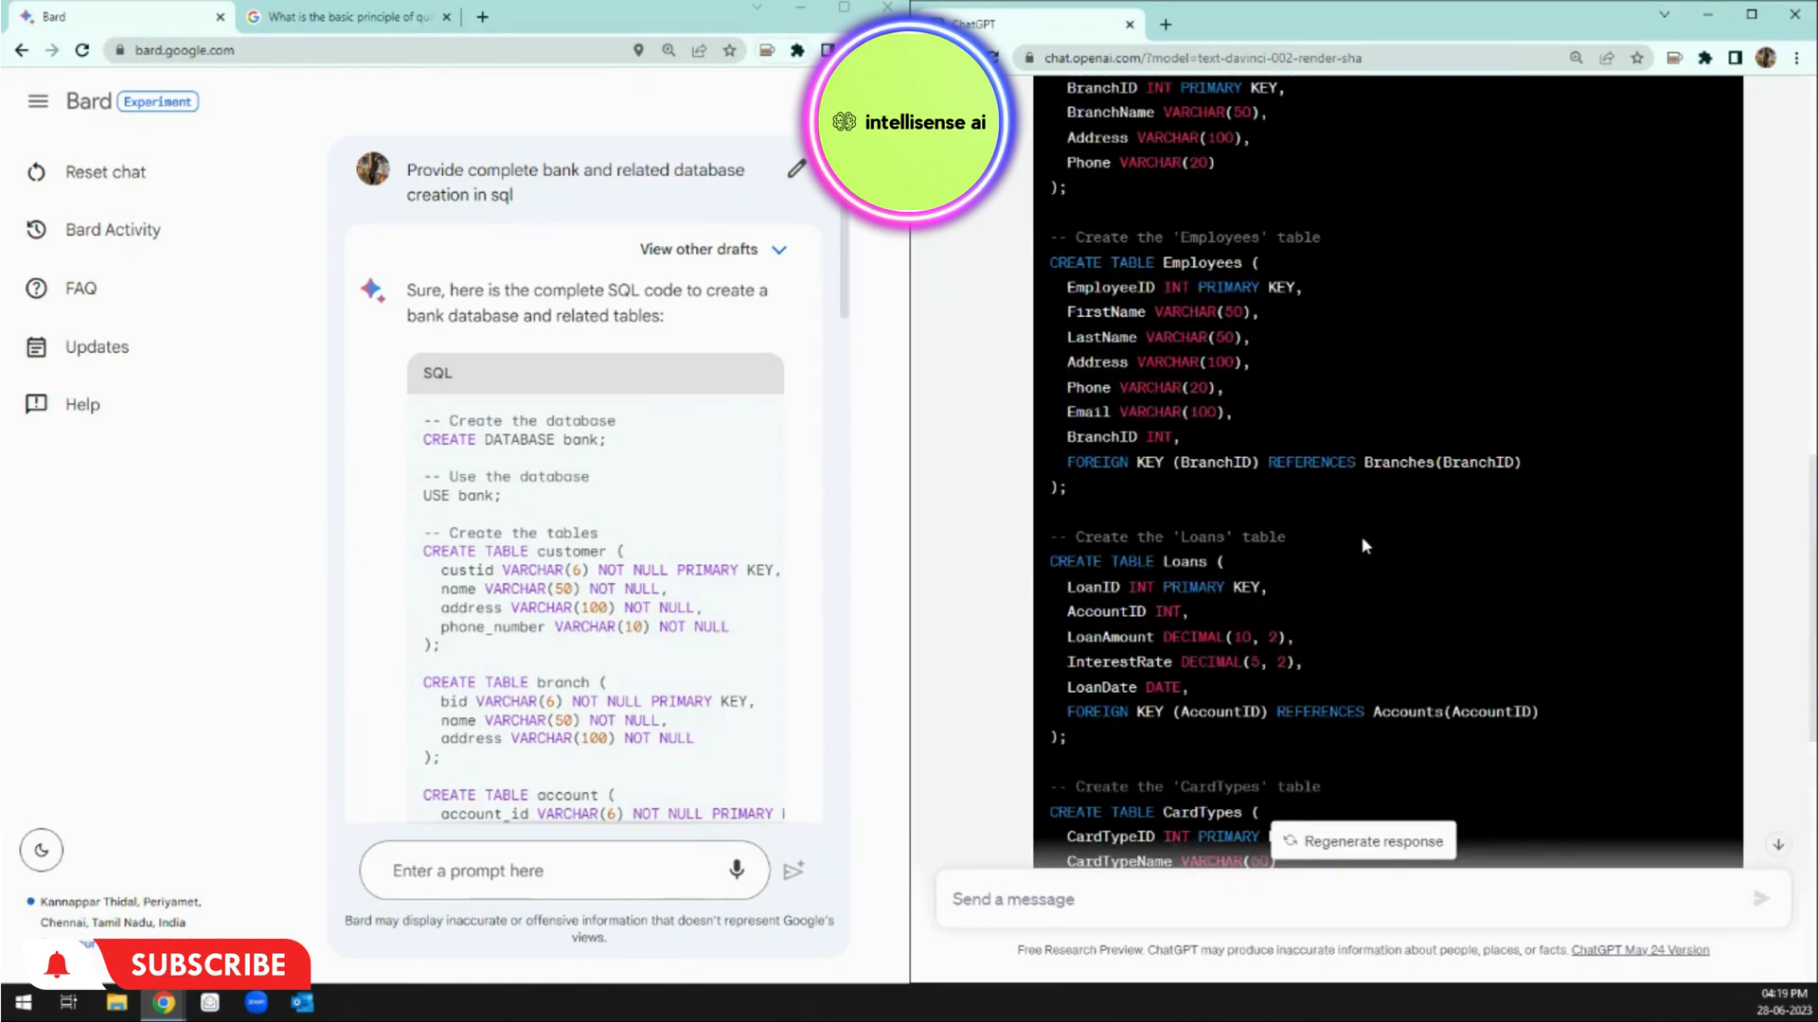
scroll(1363, 546, up, 3)
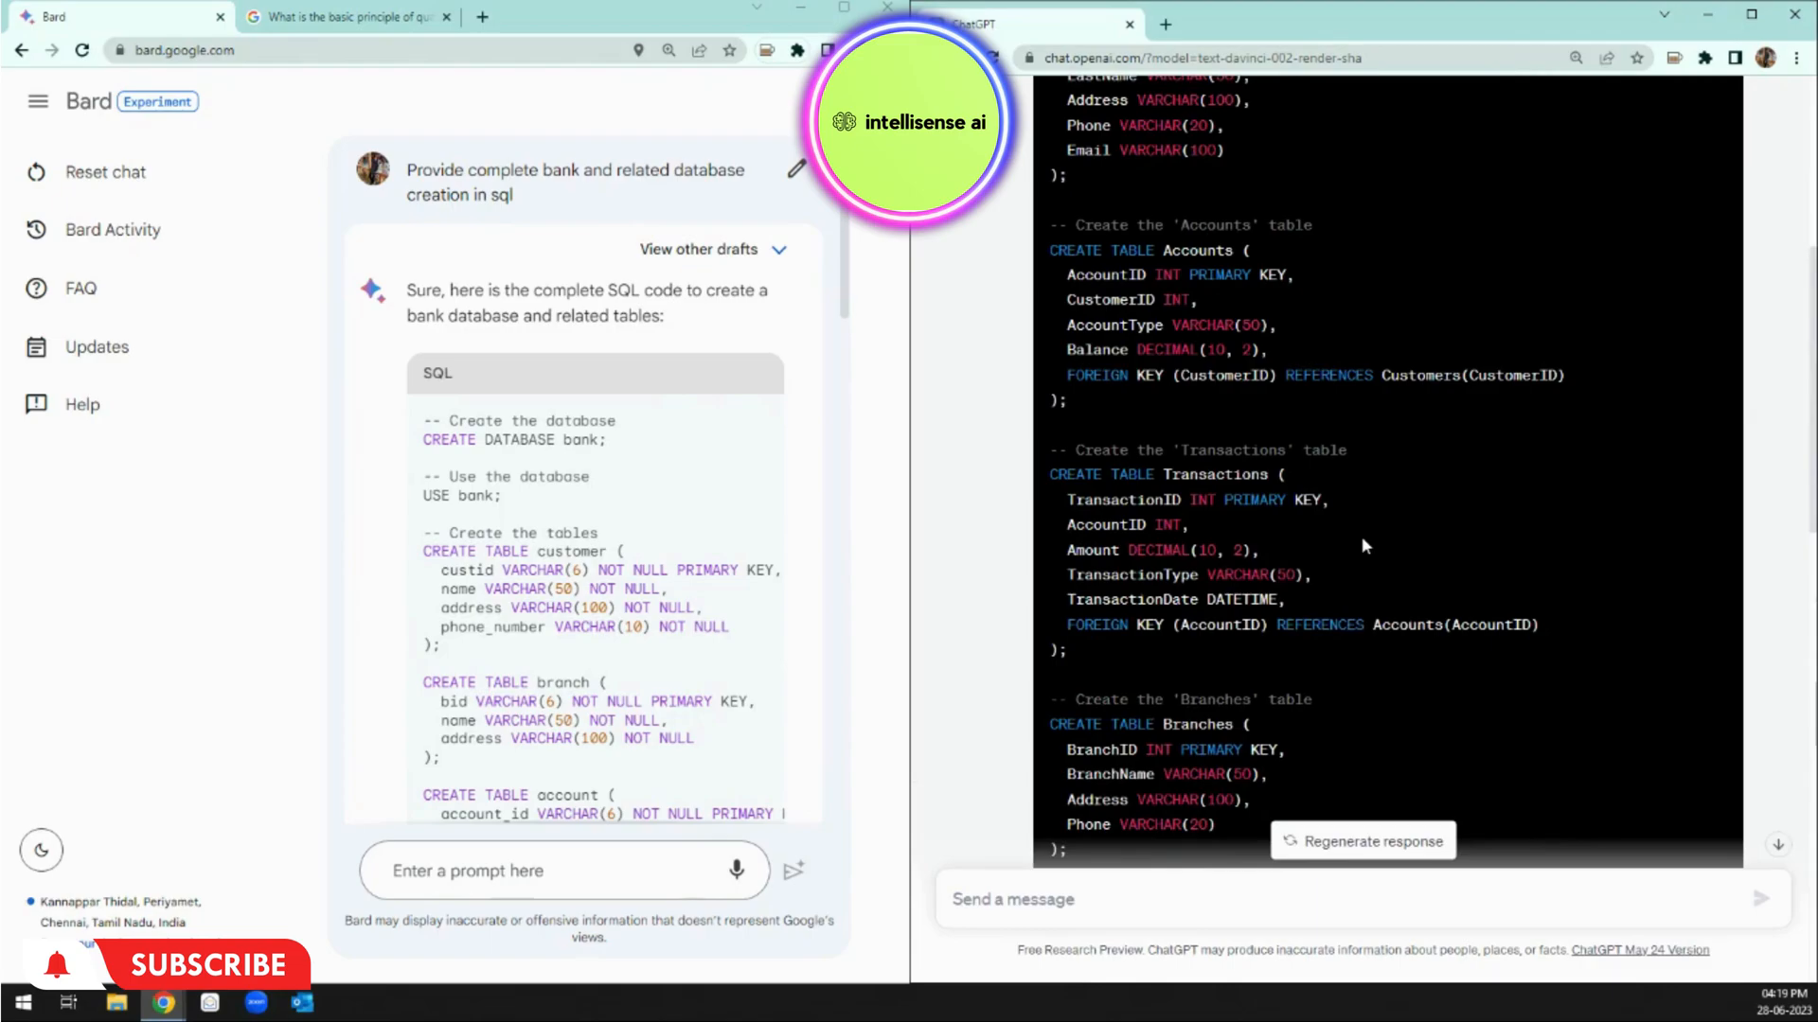
scroll(1327, 542, up, 6)
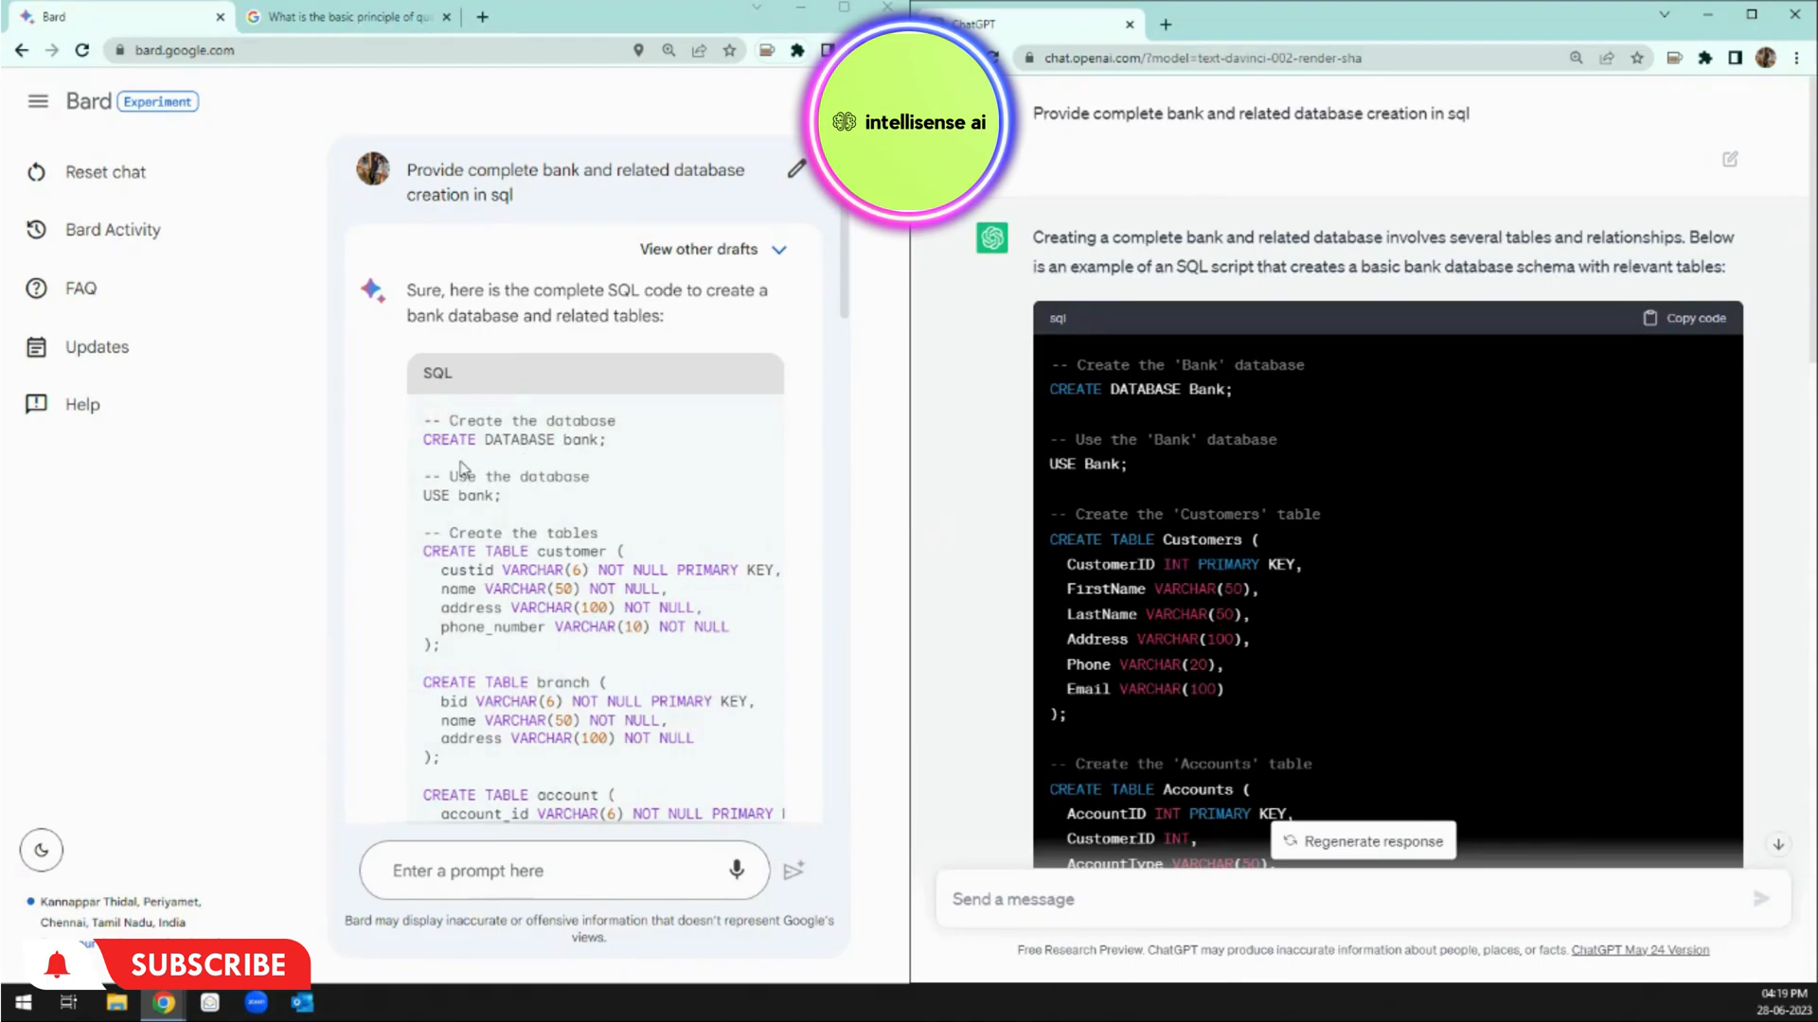
Step: Examine Bard's SQL code from the database creation through the table definitions, along with its additional notes about the code
drag(433, 440, 590, 441)
scroll(587, 466, down, 2)
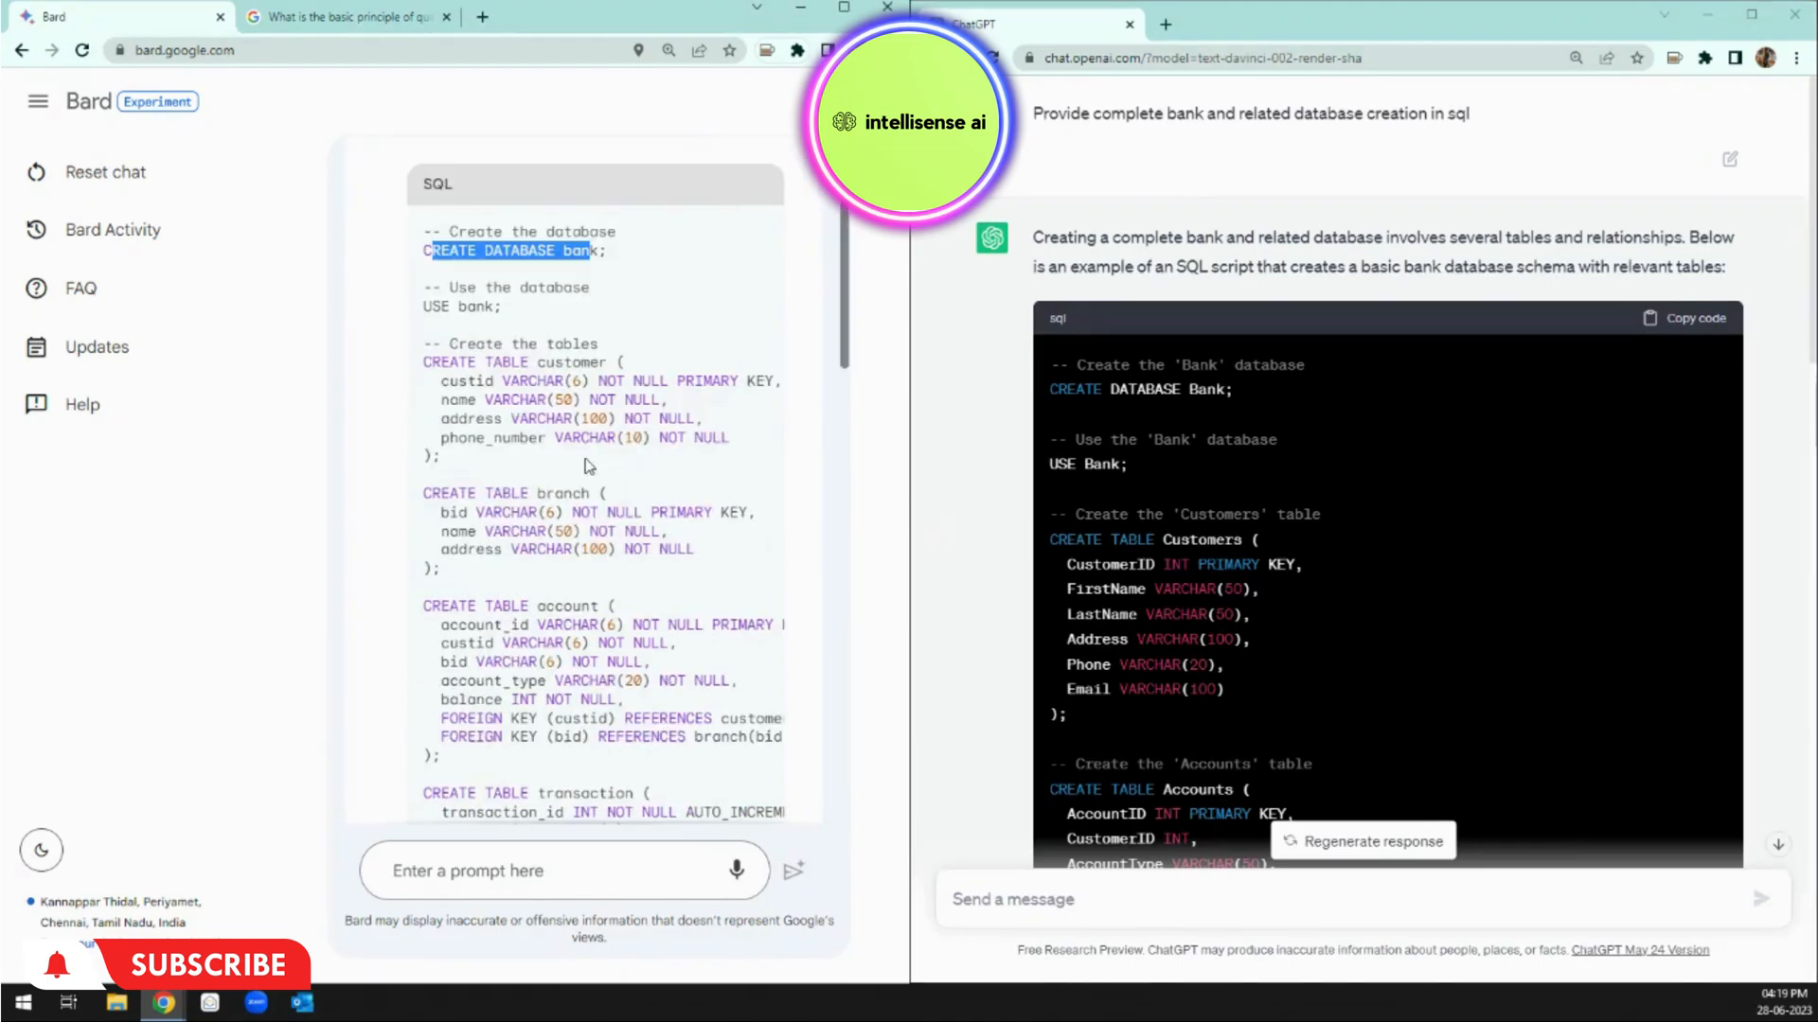
drag(537, 378, 543, 418)
drag(527, 511, 546, 700)
scroll(555, 697, down, 3)
drag(549, 516, 566, 602)
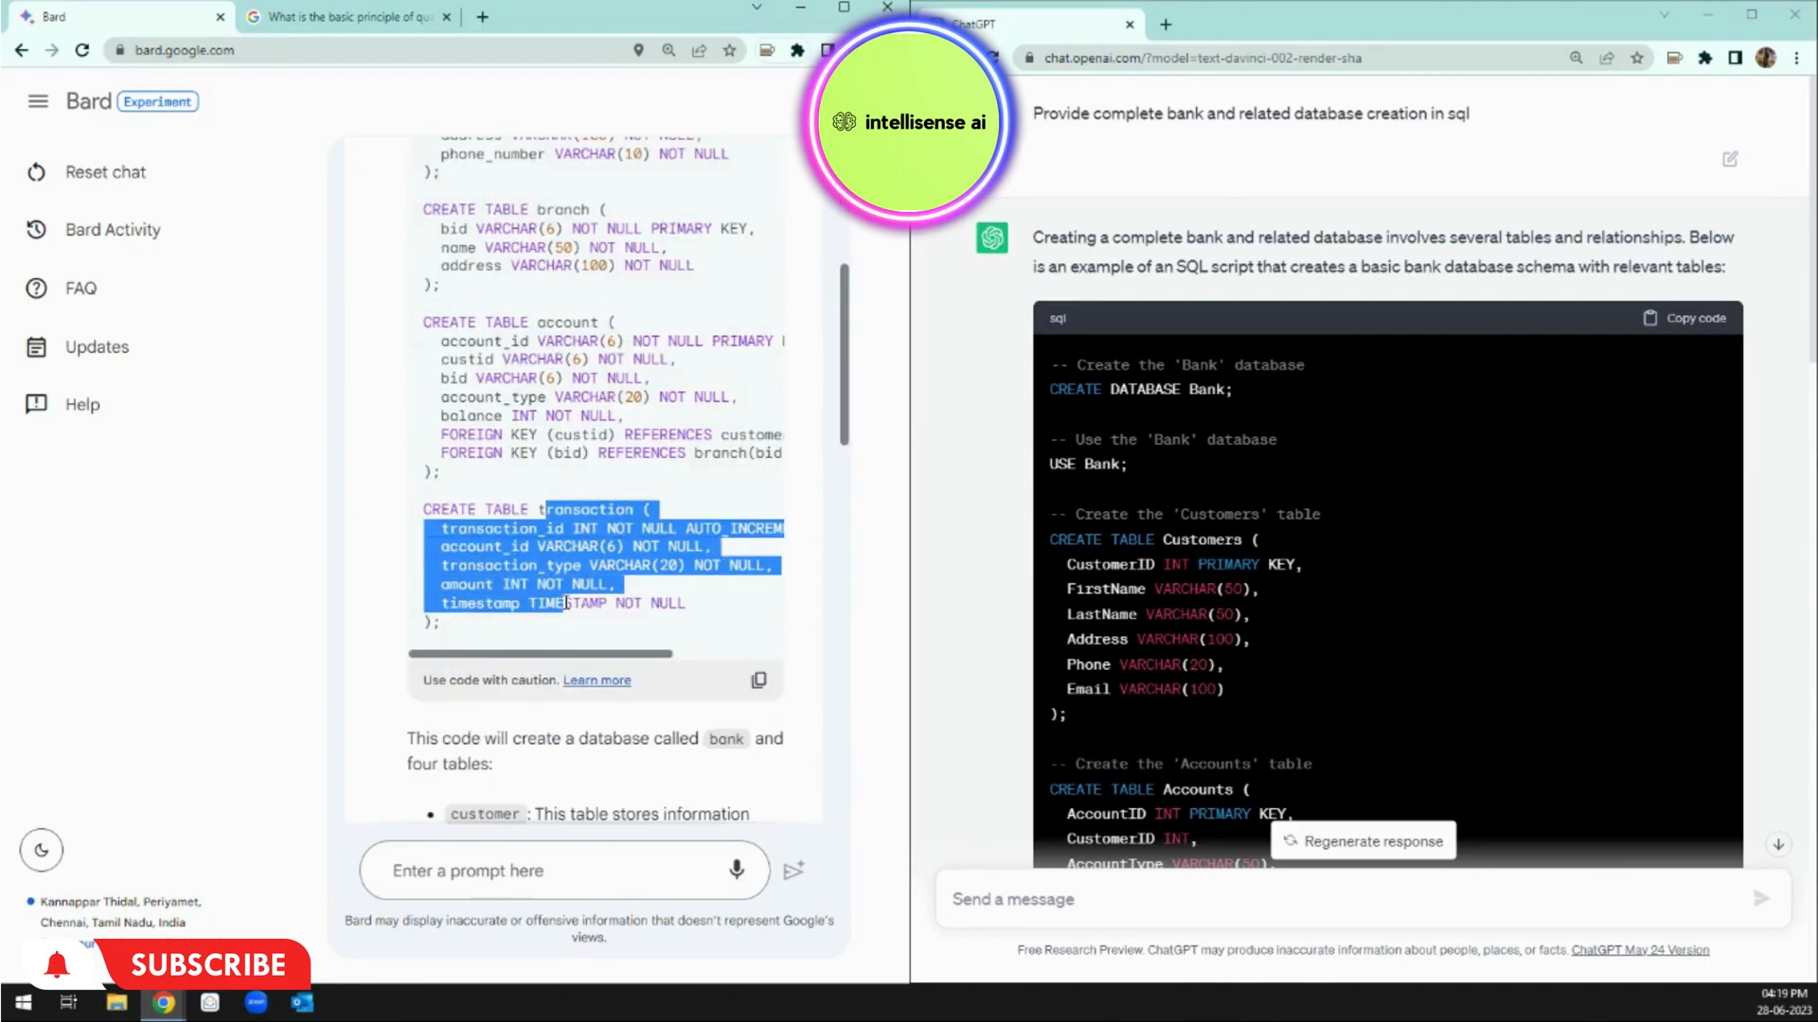
scroll(554, 649, down, 8)
scroll(552, 647, down, 8)
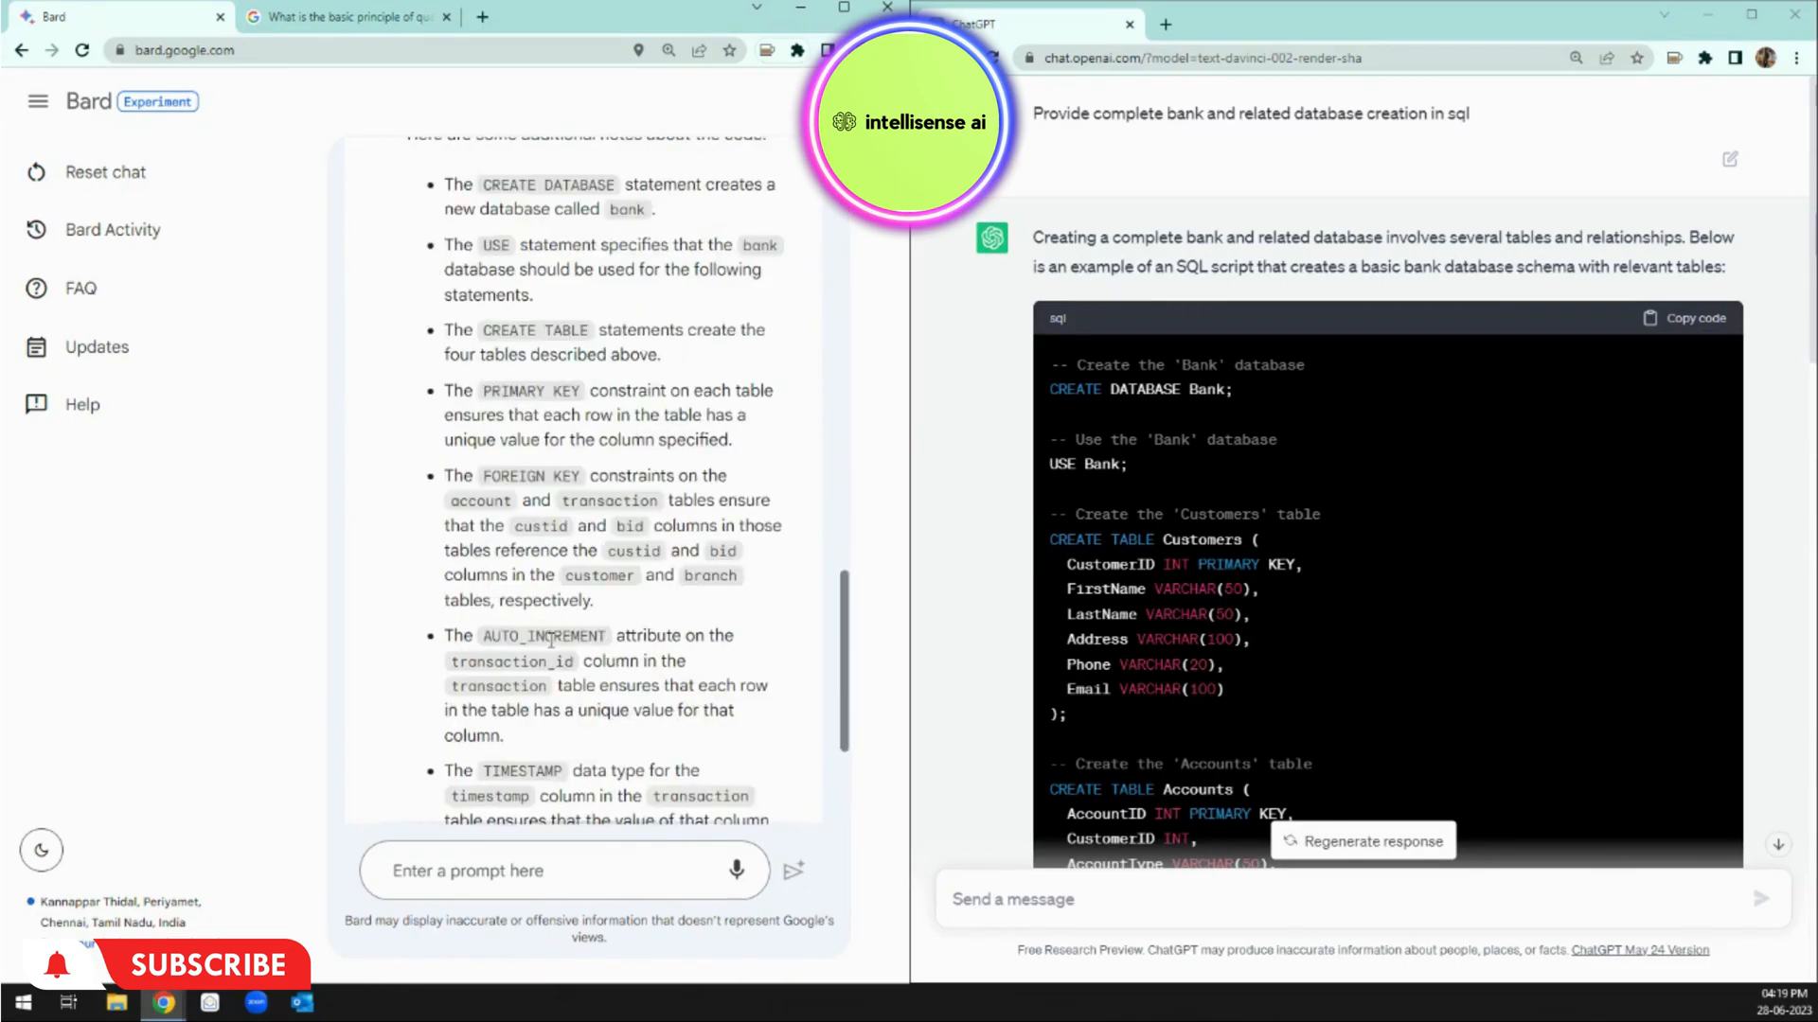
scroll(552, 647, up, 15)
scroll(552, 647, up, 5)
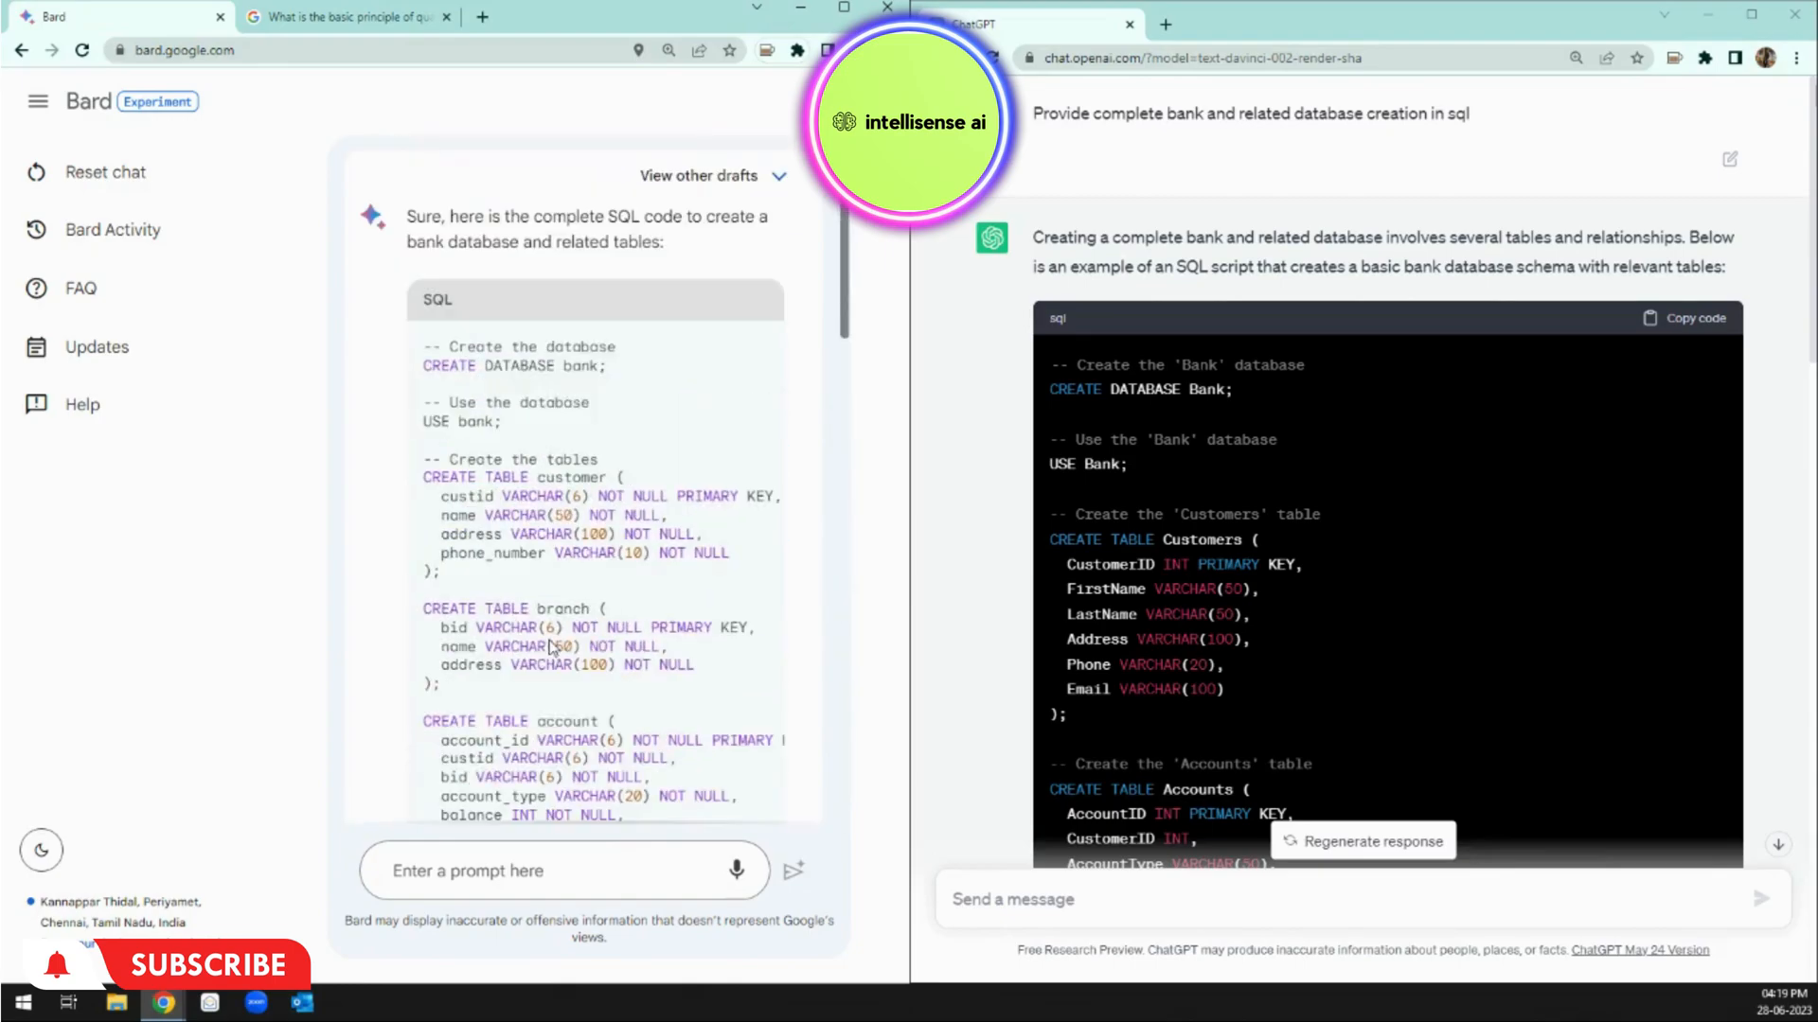
Step: Highlight the table definitions in Bard's SQL code, including the customer, branch and transaction tables
drag(516, 493, 560, 666)
scroll(577, 680, down, 2)
drag(536, 551, 603, 651)
drag(591, 720, 622, 790)
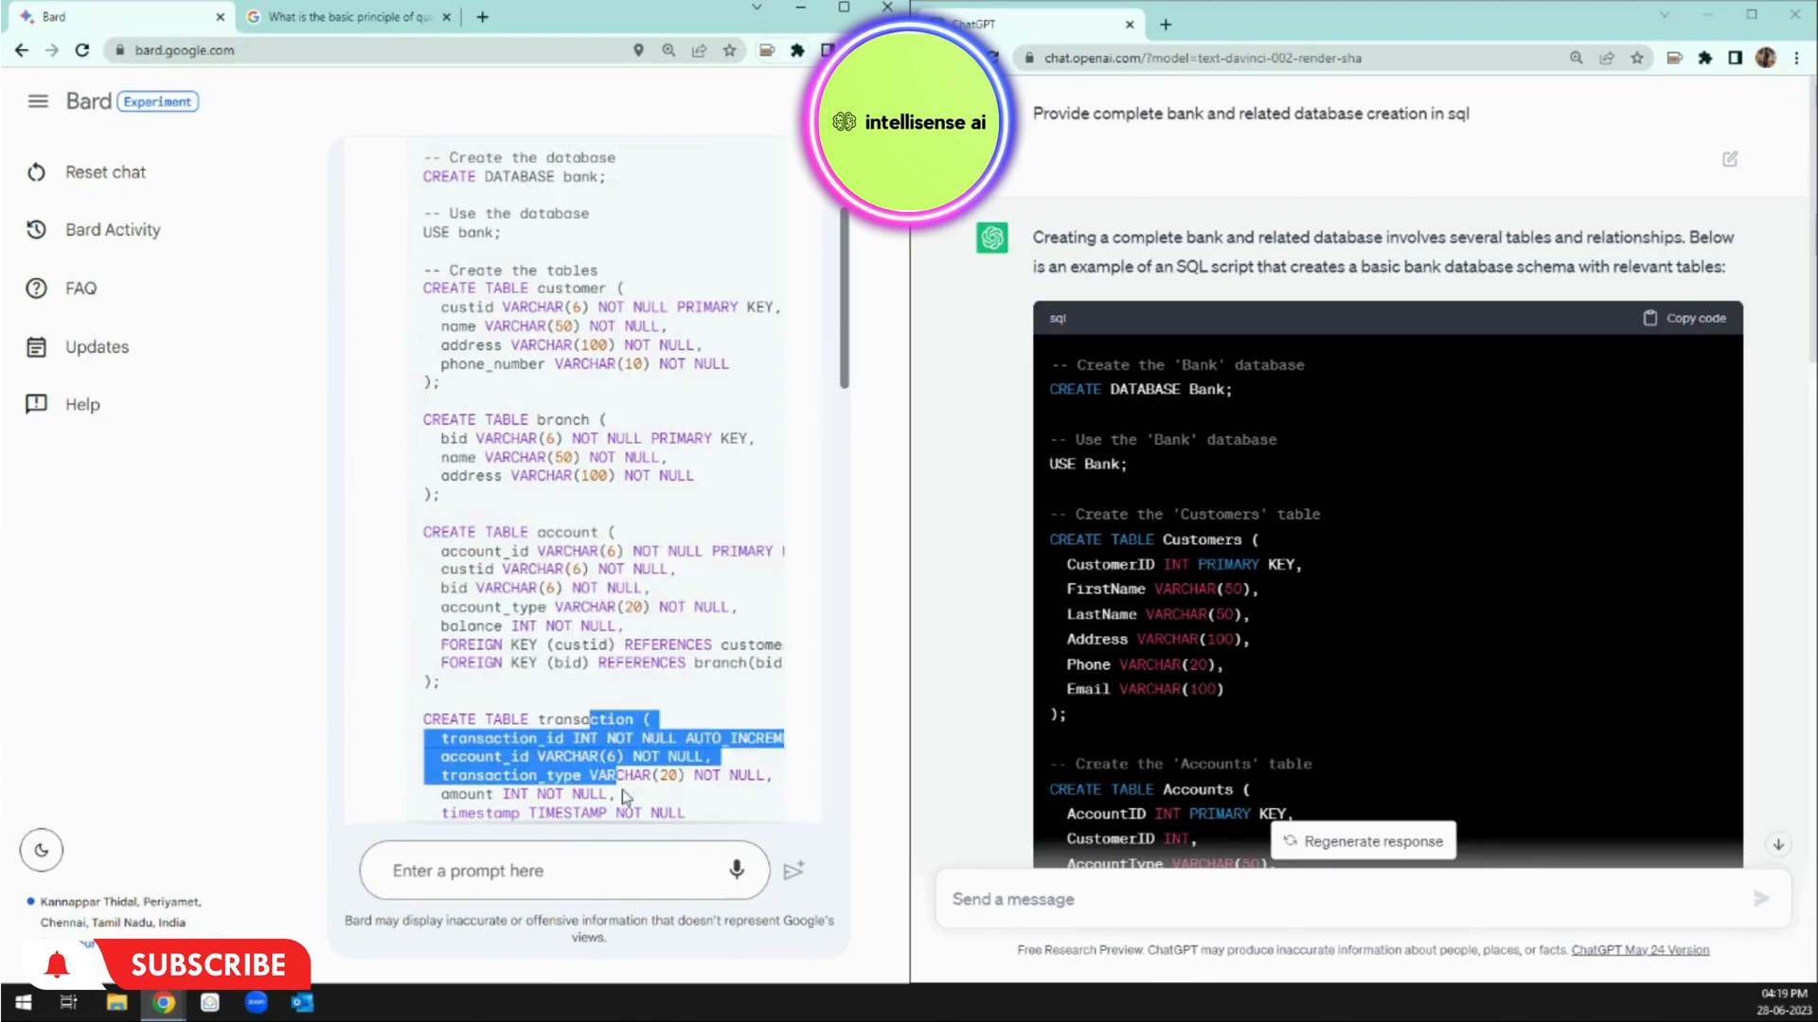
scroll(630, 776, down, 3)
Step: Highlight the column definitions of the Customers, Transactions, Branches and Employees tables in ChatGPT's script
scroll(1303, 611, down, 3)
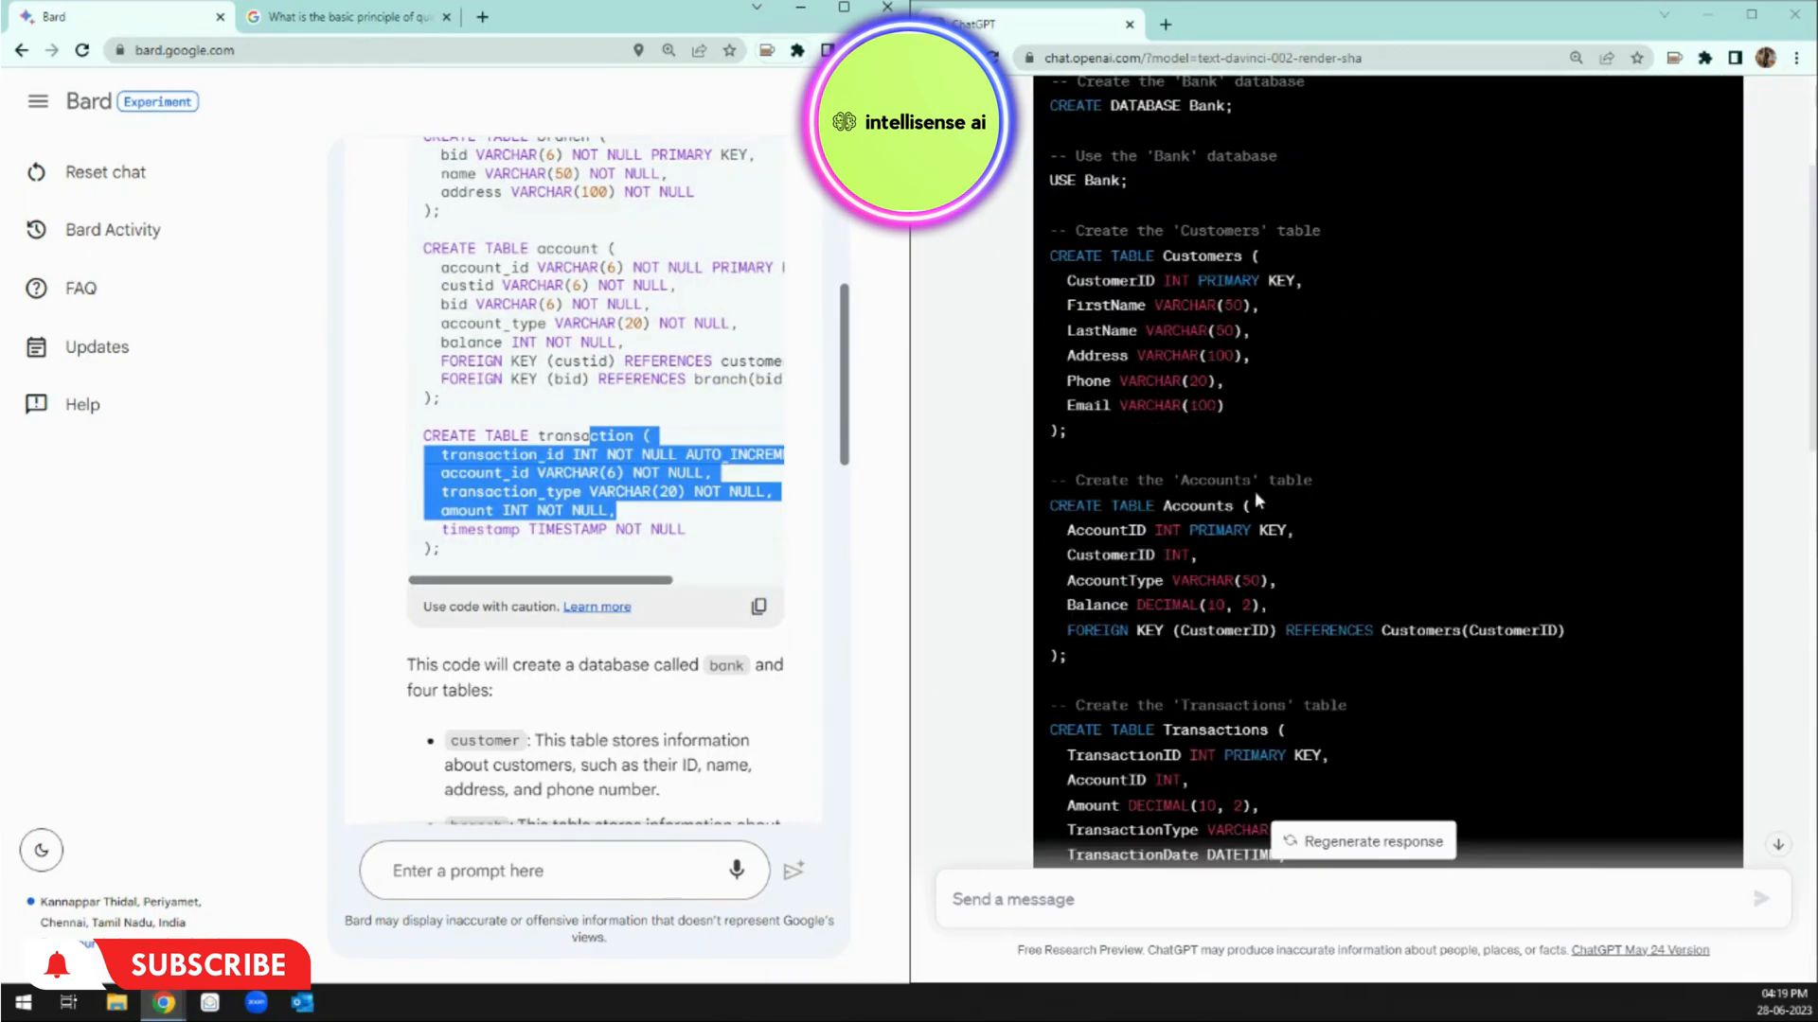
drag(1171, 276, 1216, 407)
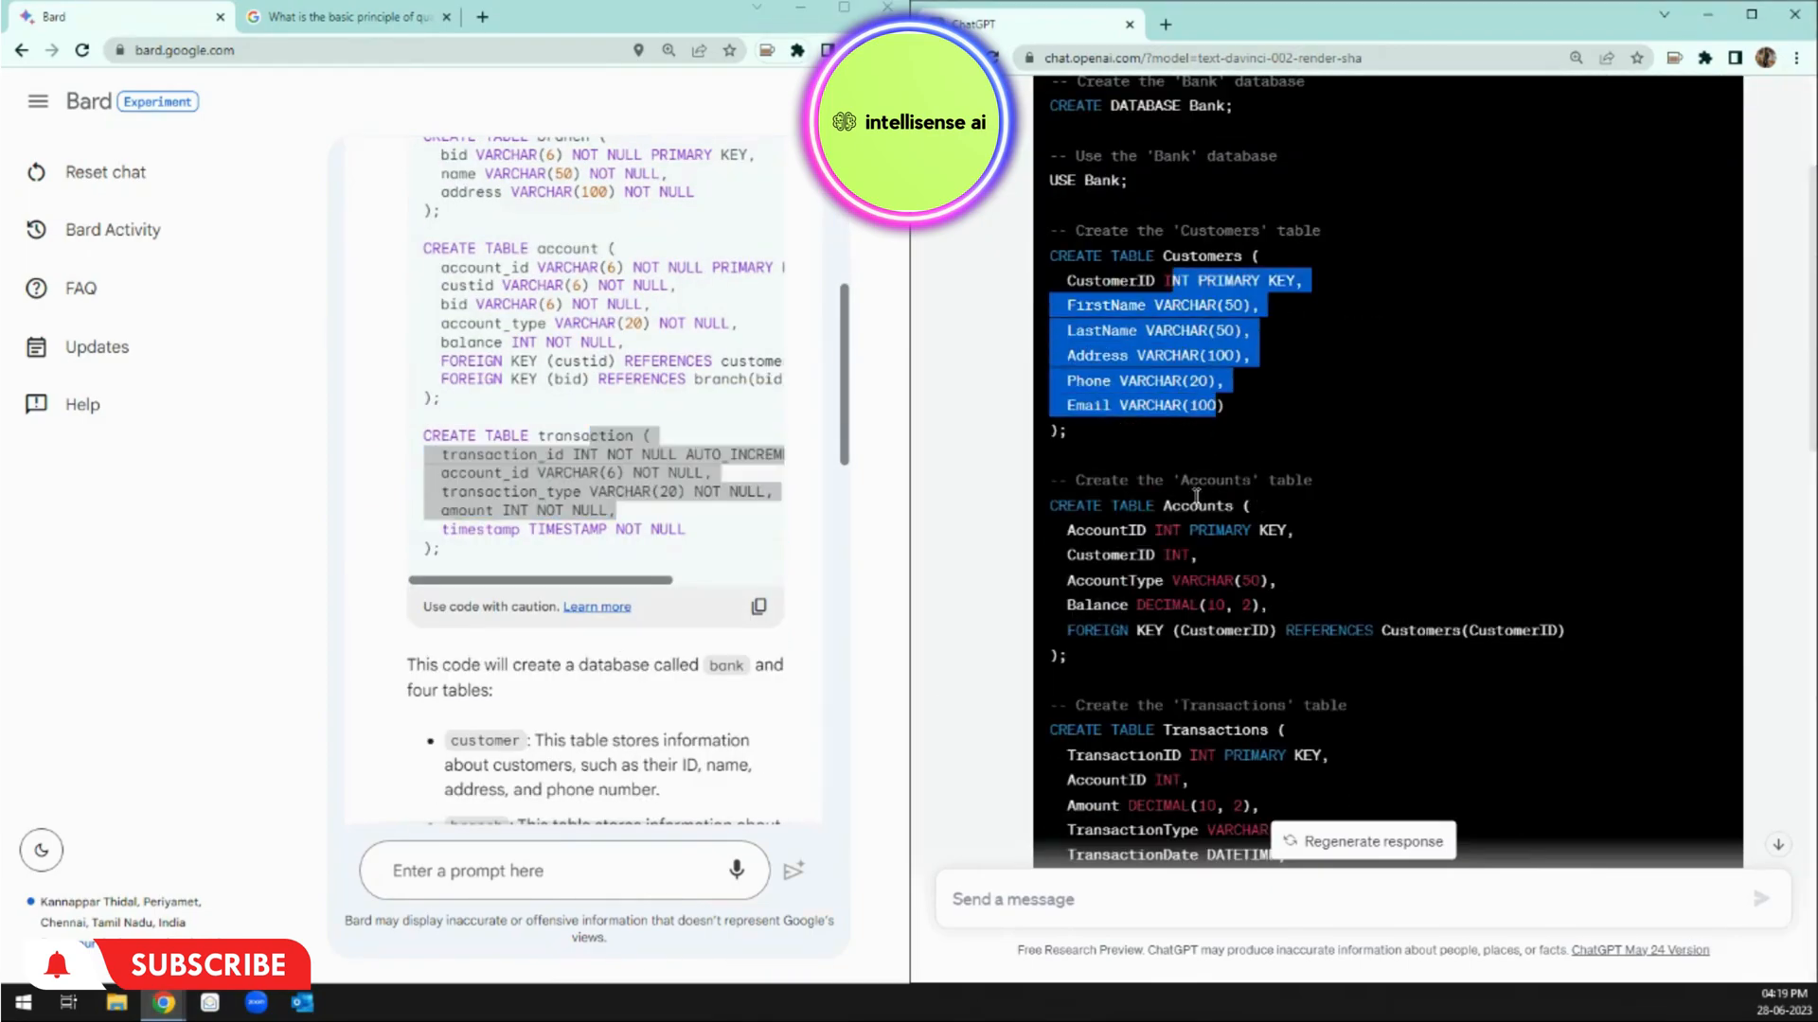
scroll(1198, 564, down, 3)
drag(1171, 497, 1184, 596)
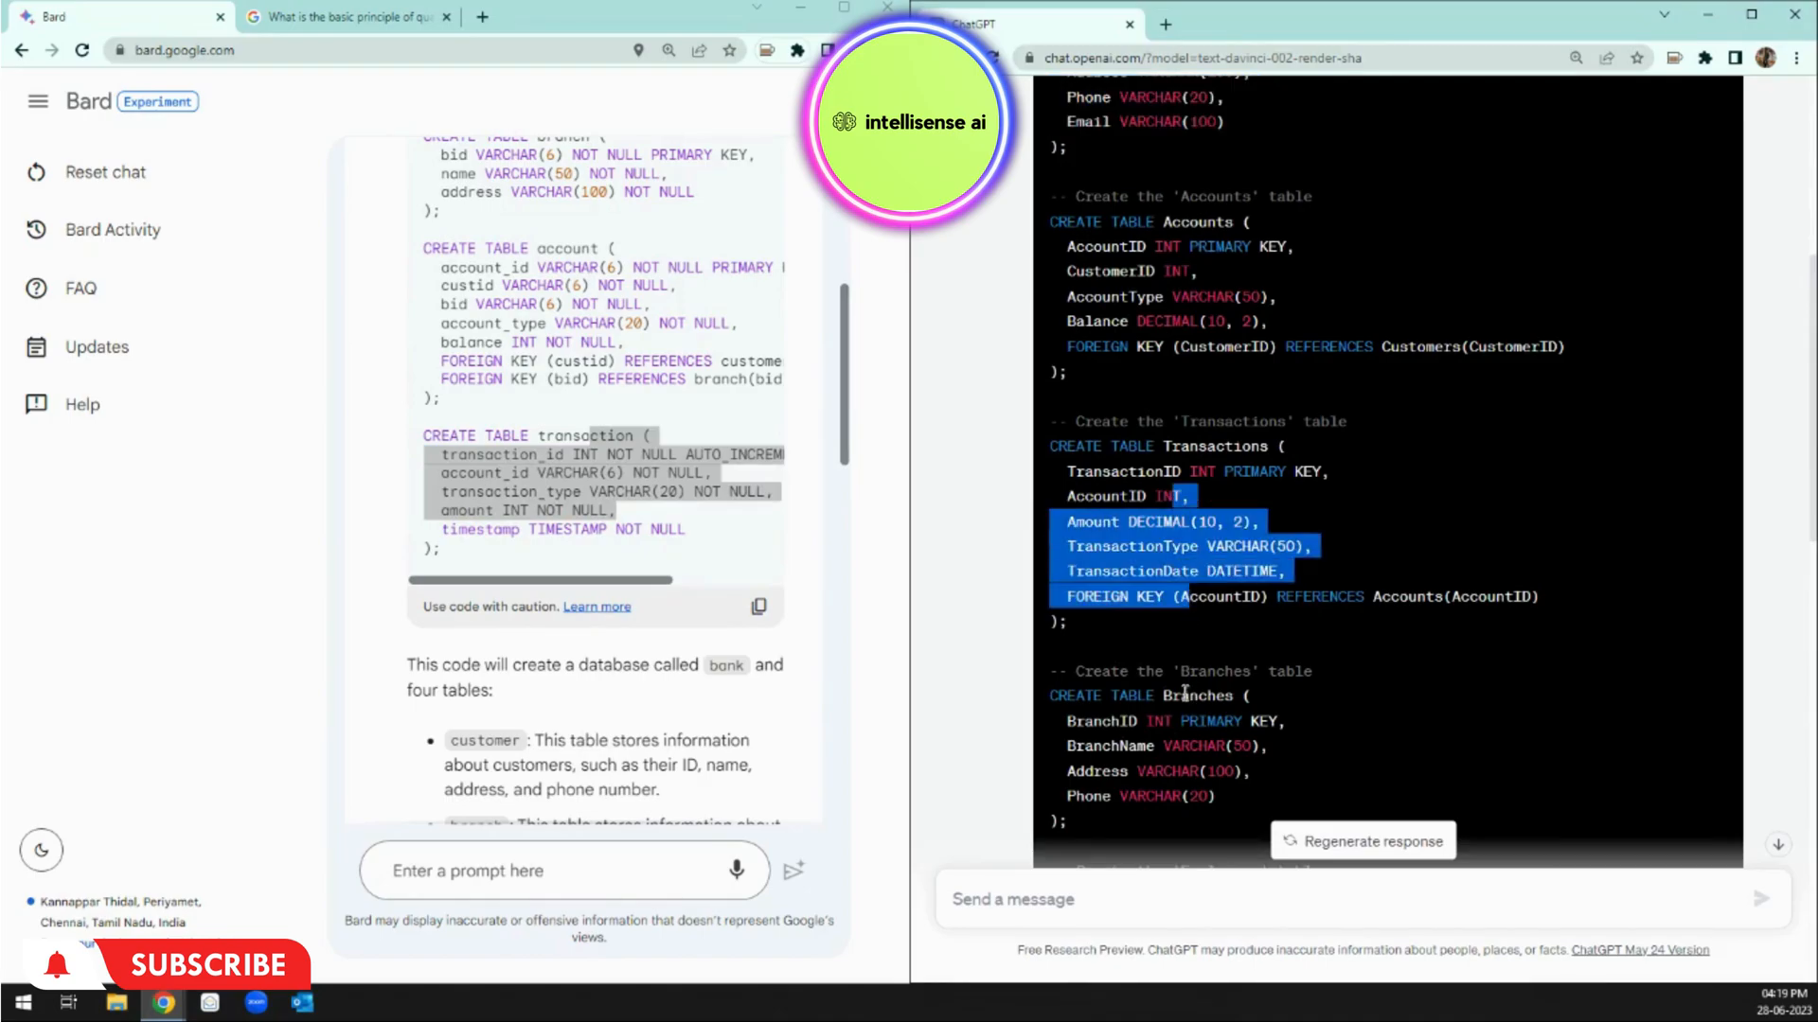
scroll(1248, 676, down, 3)
drag(1163, 438, 1221, 554)
drag(1224, 644, 1247, 802)
Step: Highlight the column definitions of the Loans, CardTypes and Cards tables in ChatGPT's script
scroll(1247, 803, down, 5)
drag(1163, 518, 1174, 633)
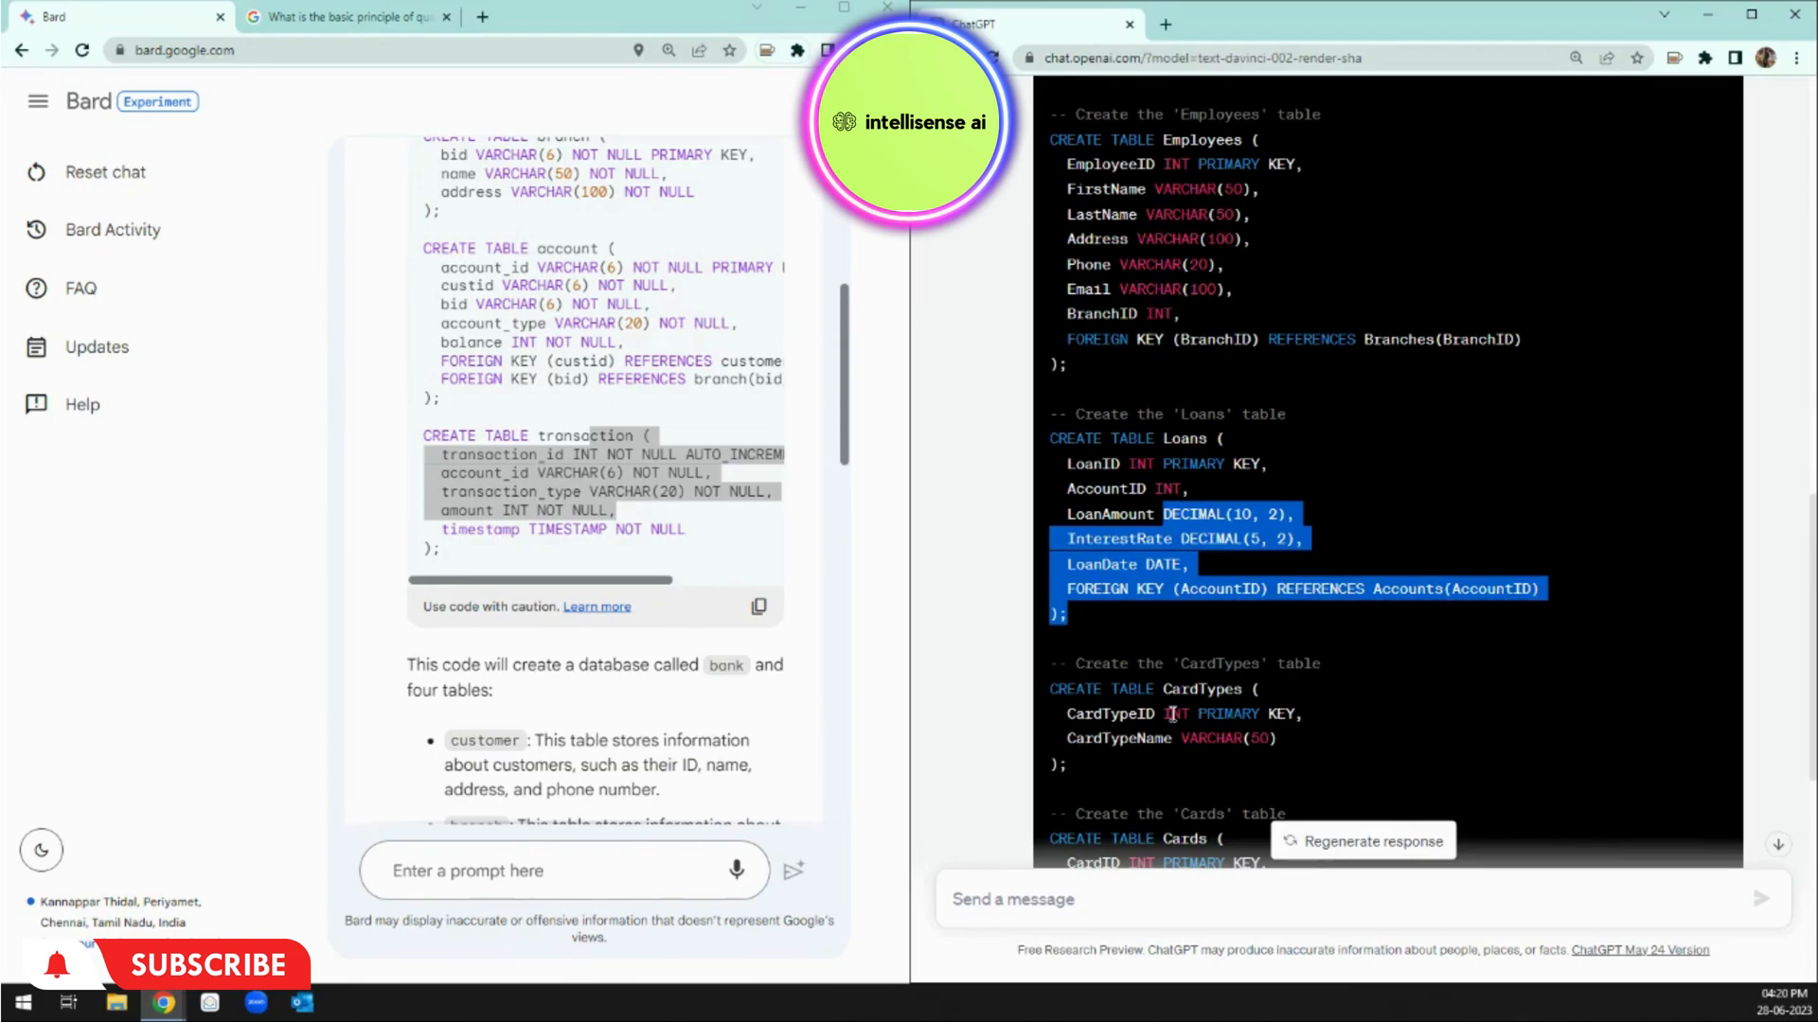
drag(1172, 715, 1278, 739)
scroll(1278, 739, down, 4)
drag(1170, 512, 1183, 686)
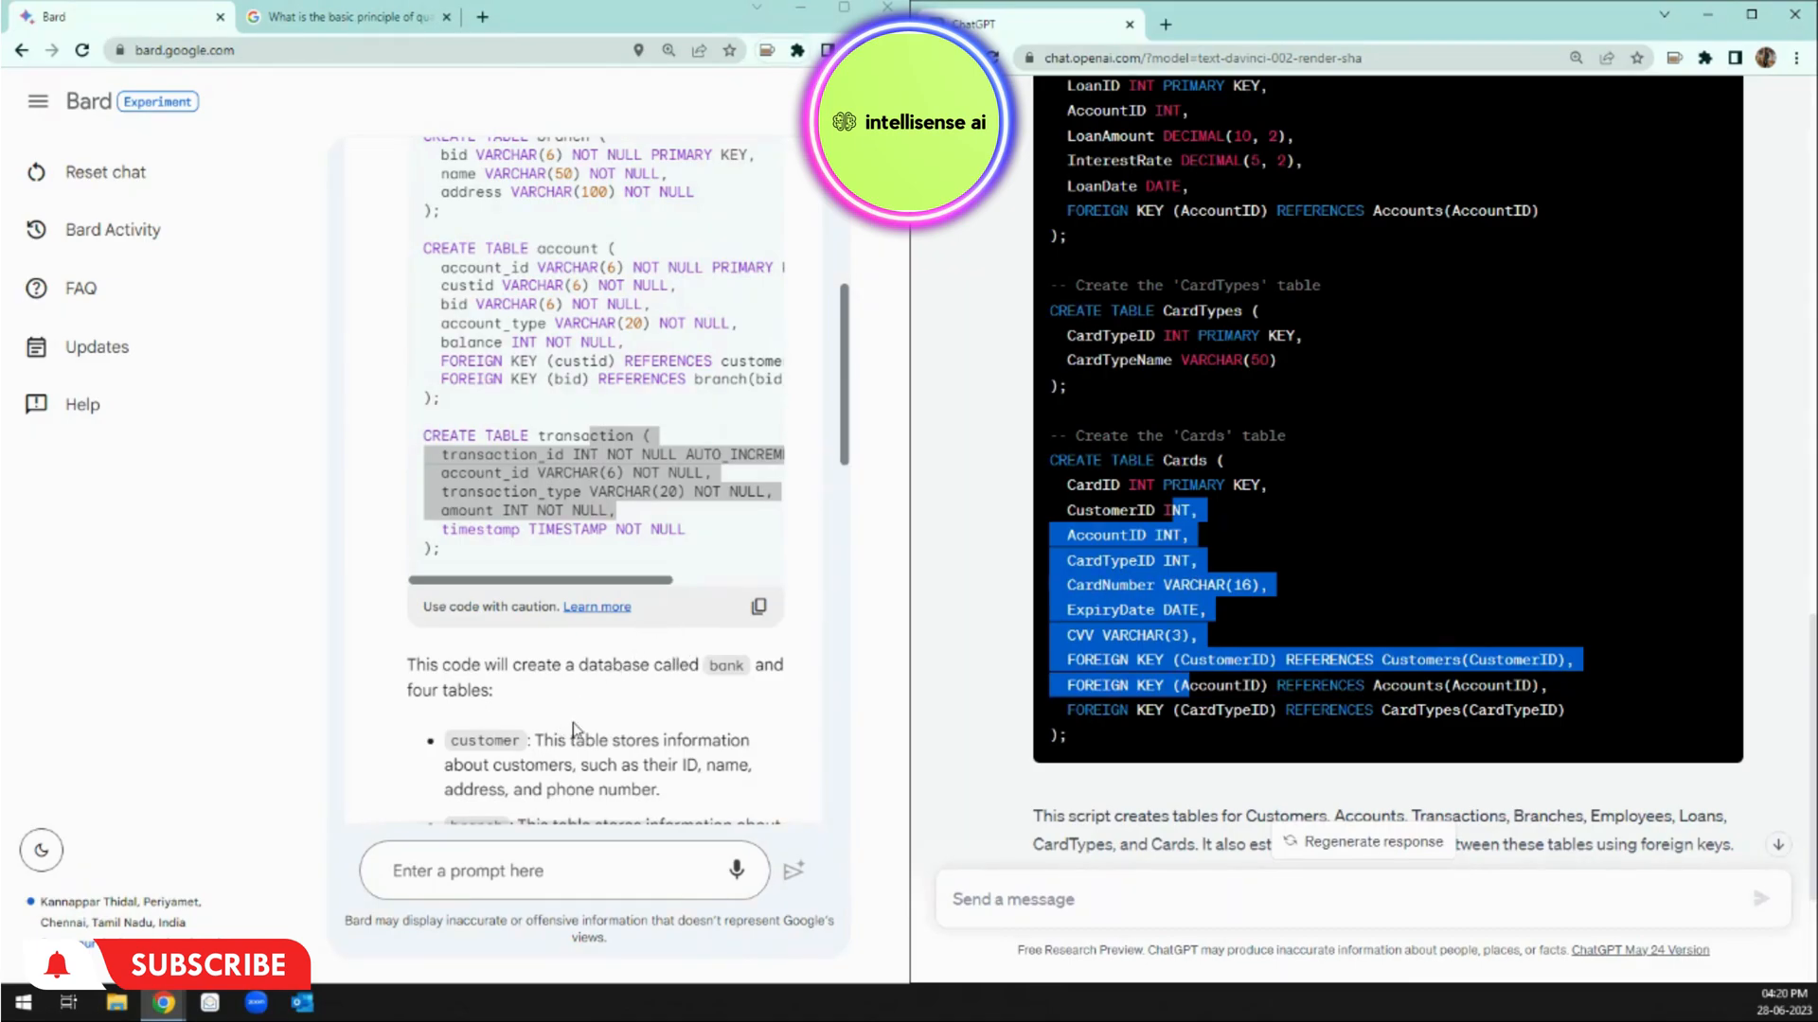
Step: Compare both SQL answers again and highlight Bard's bulleted descriptions of the customer, branch, account and transaction tables
scroll(1440, 615, up, 6)
scroll(1257, 564, down, 6)
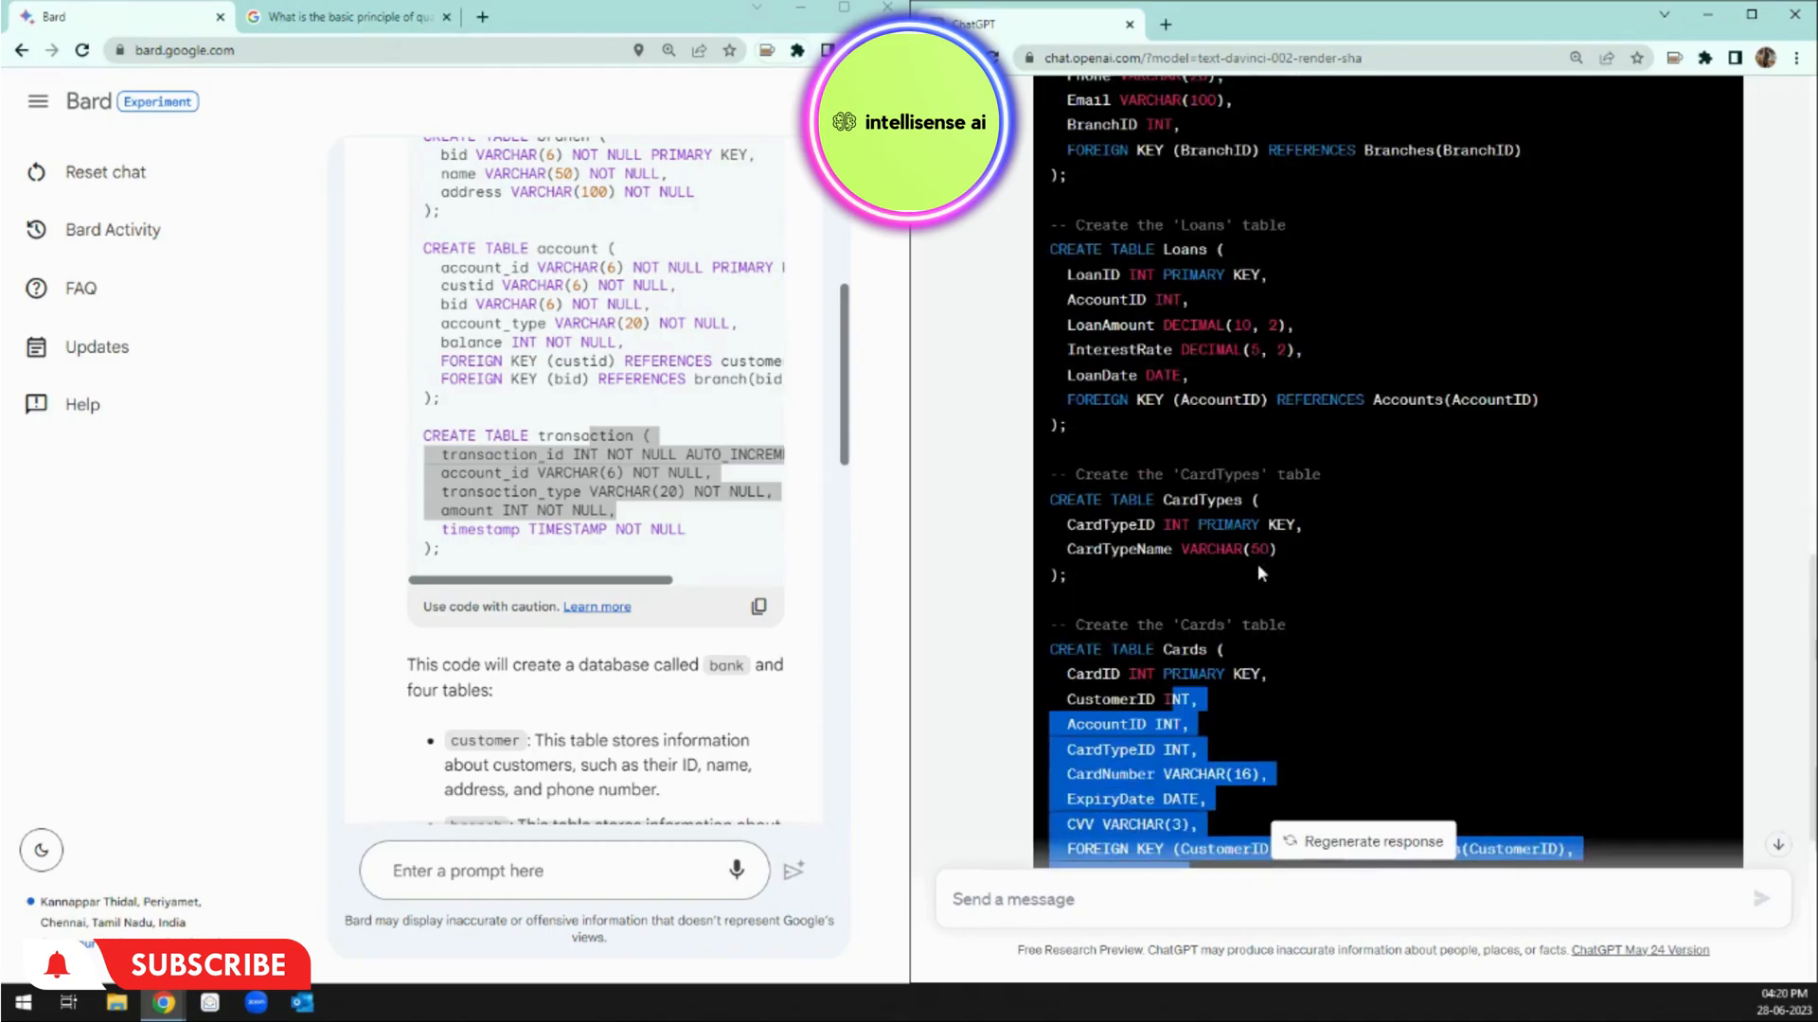
scroll(622, 609, up, 4)
scroll(530, 407, up, 2)
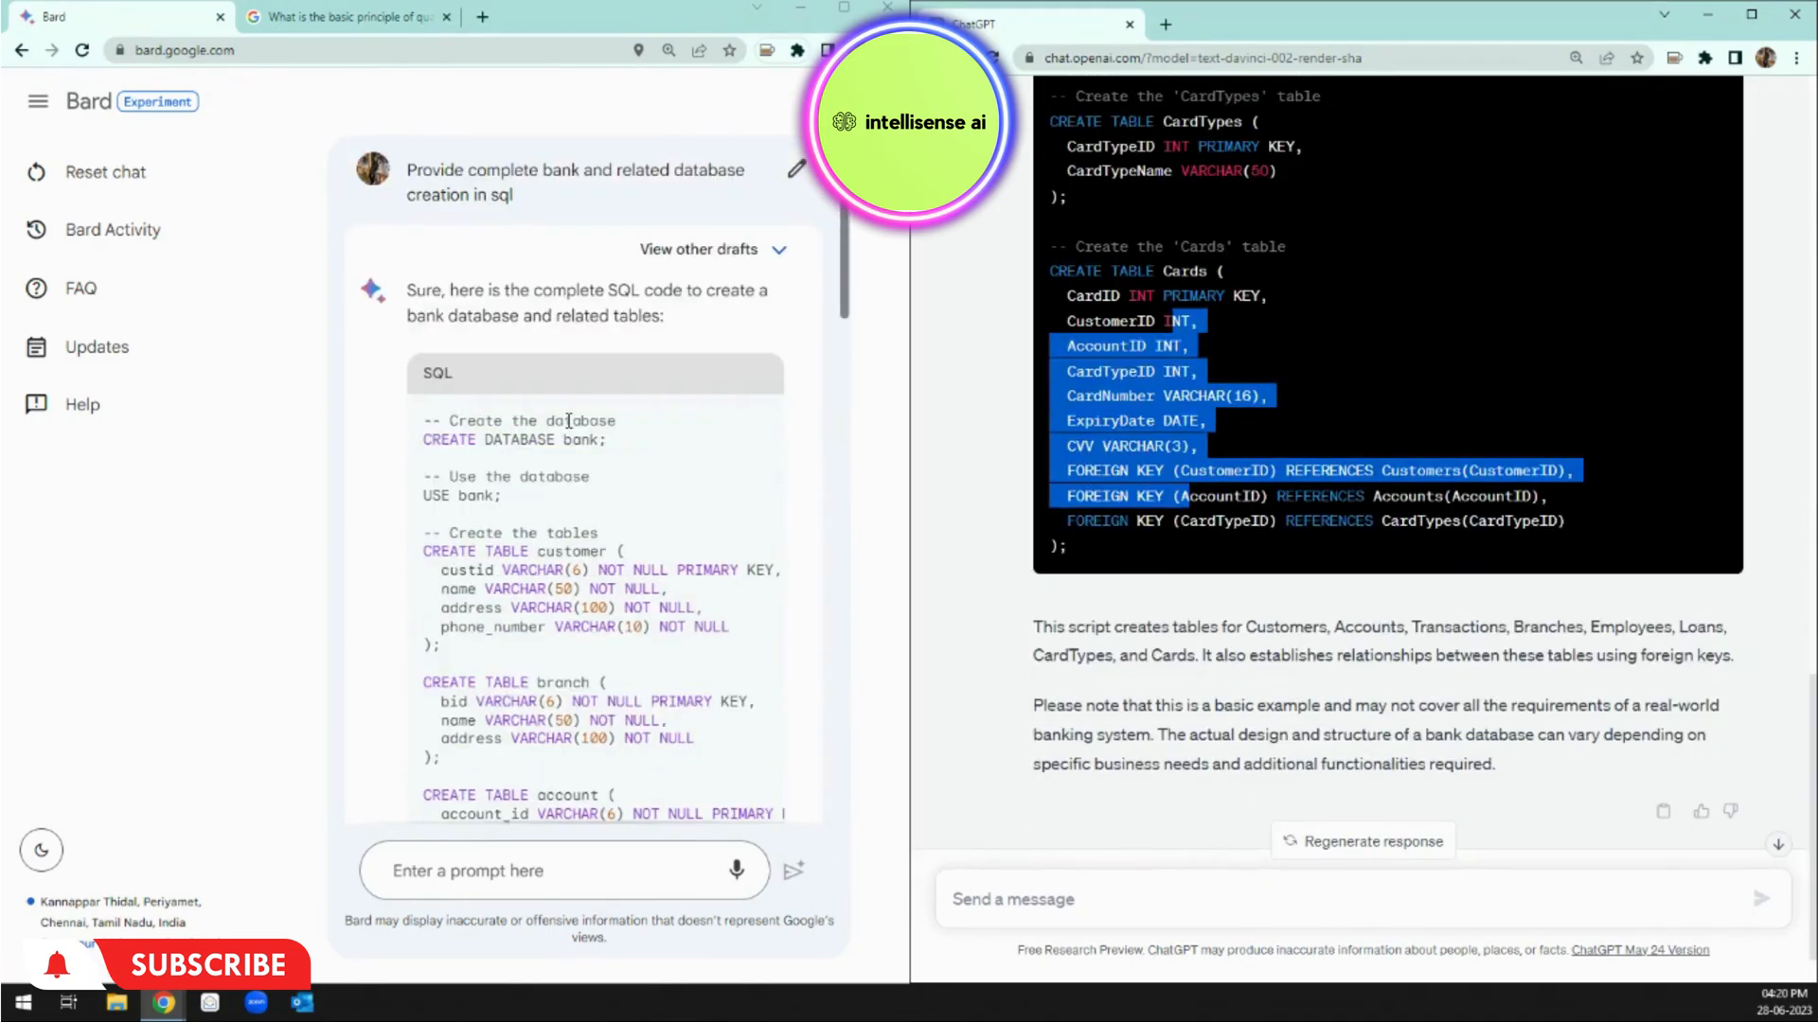
scroll(473, 389, down, 10)
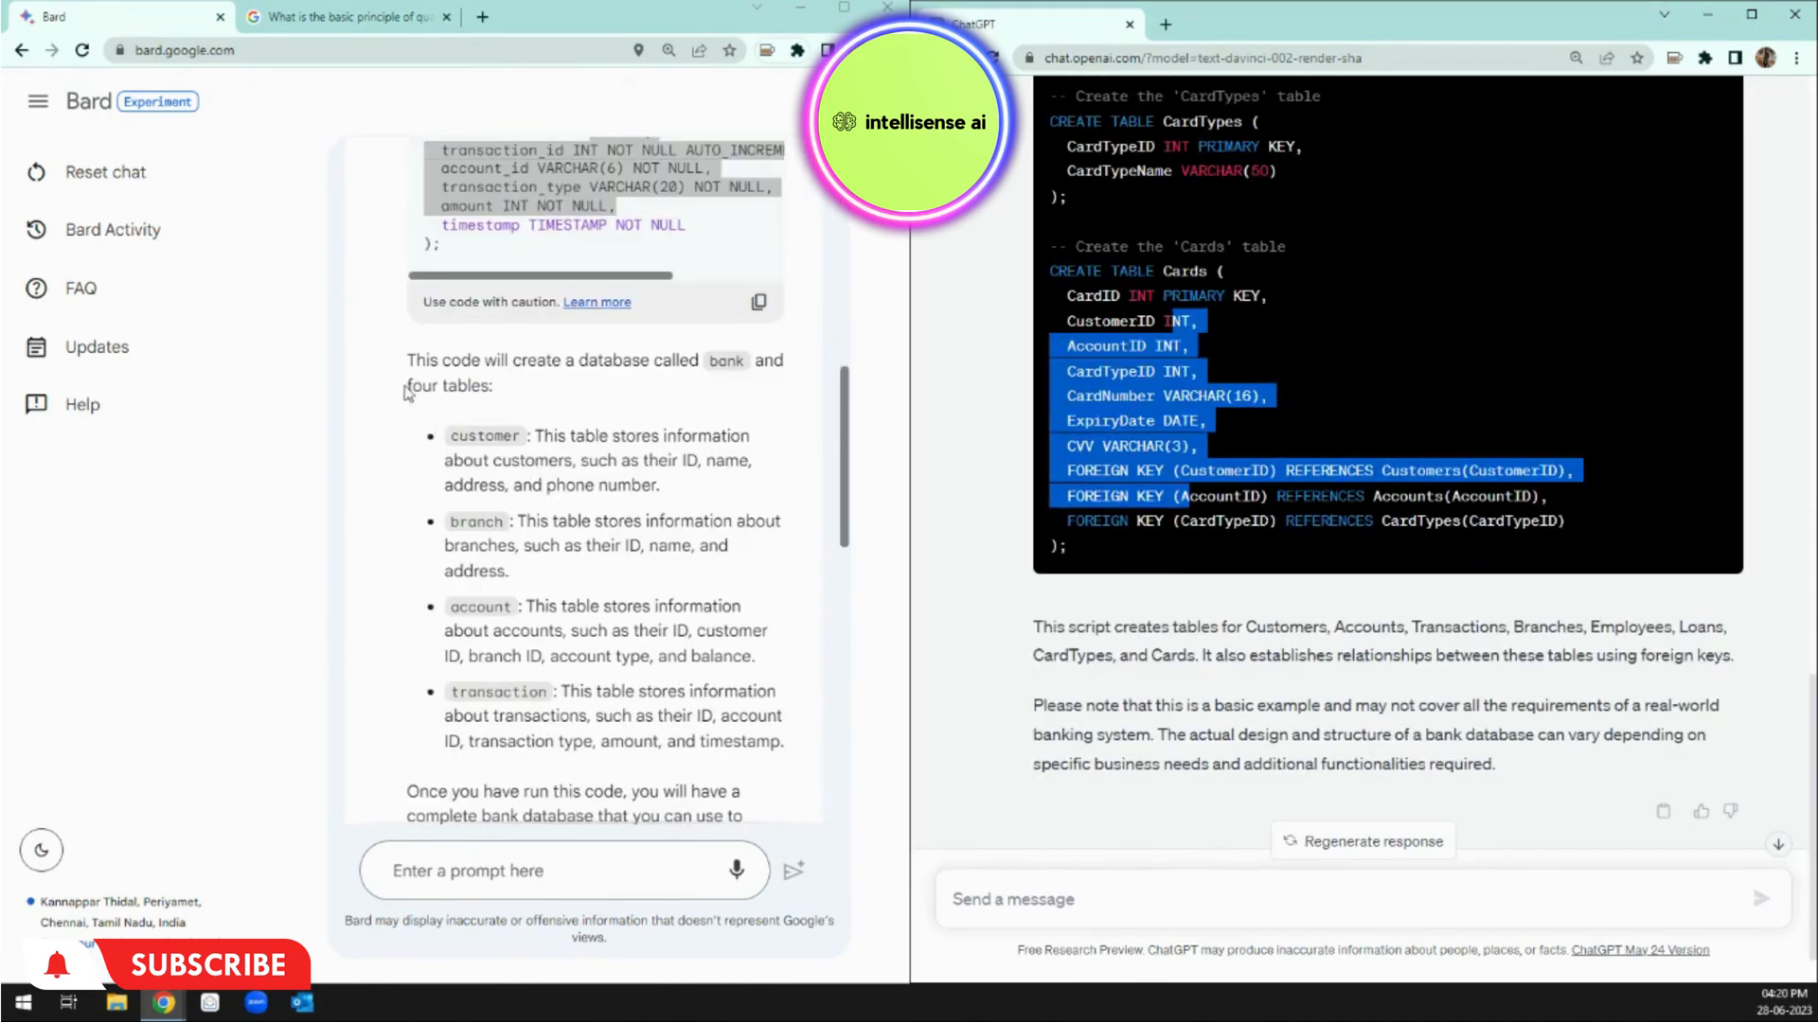
drag(446, 443, 734, 743)
scroll(591, 594, down, 3)
scroll(433, 528, up, 5)
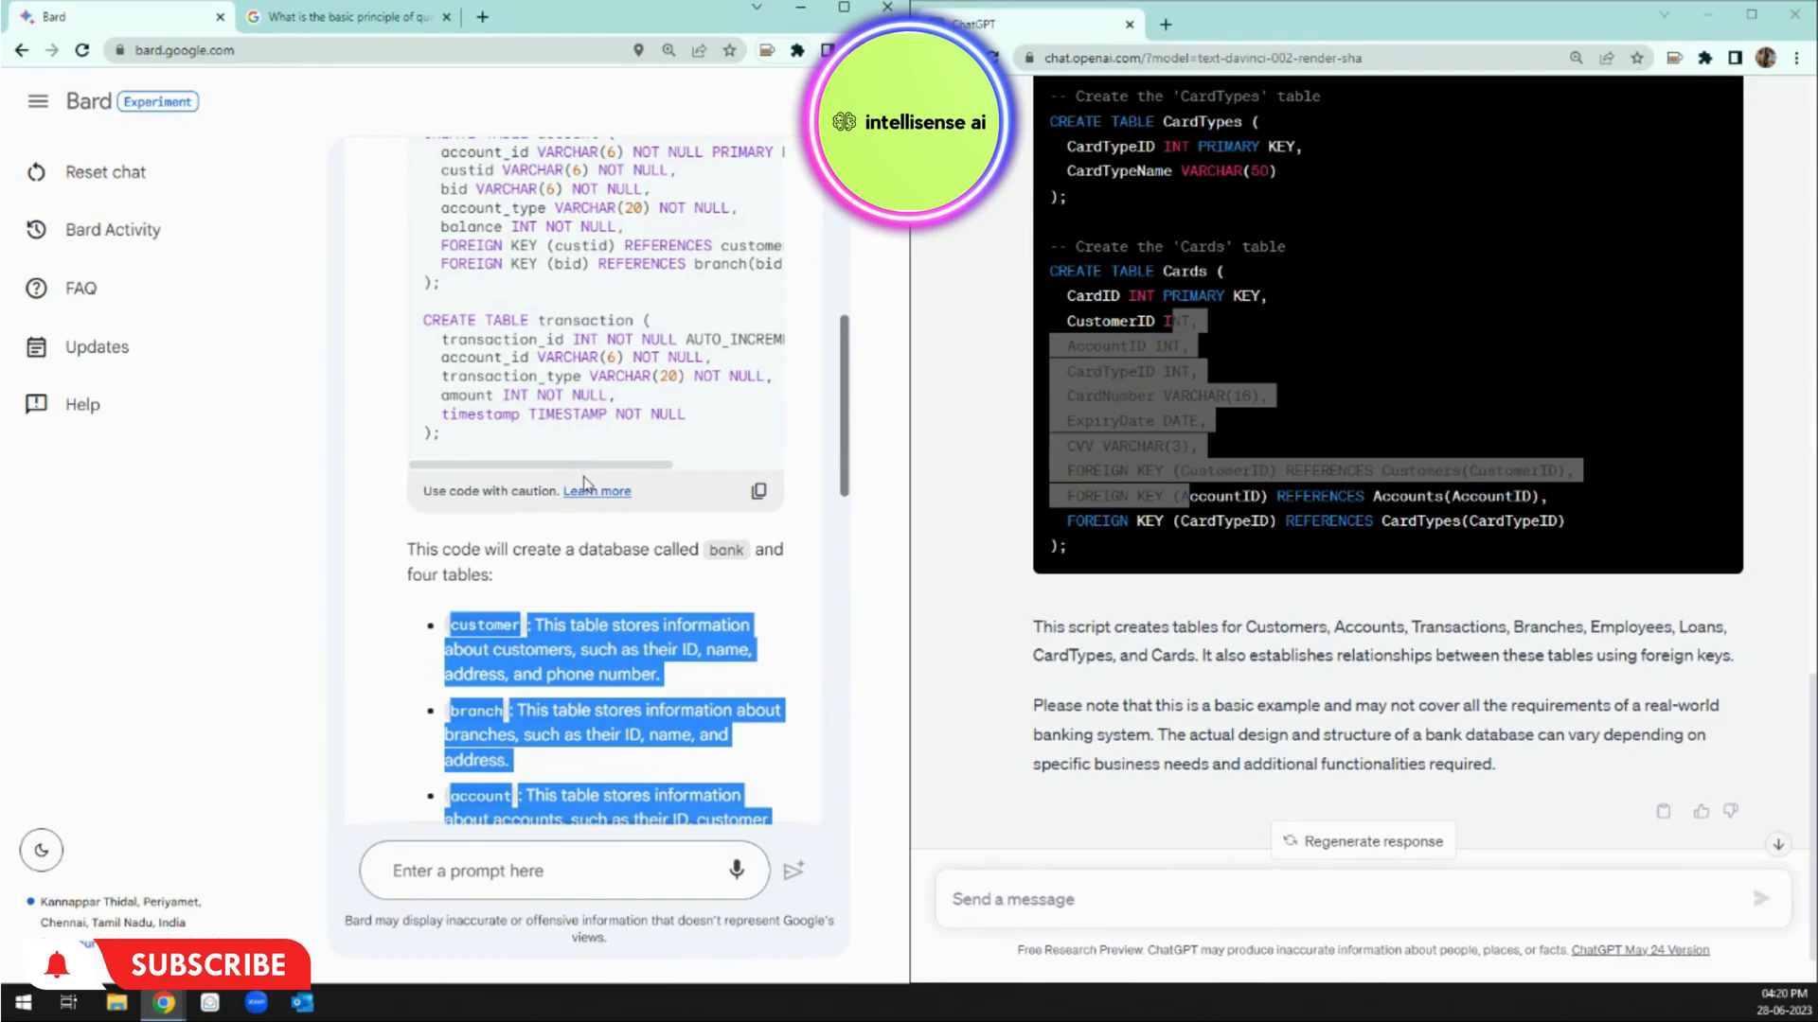
scroll(549, 473, up, 2)
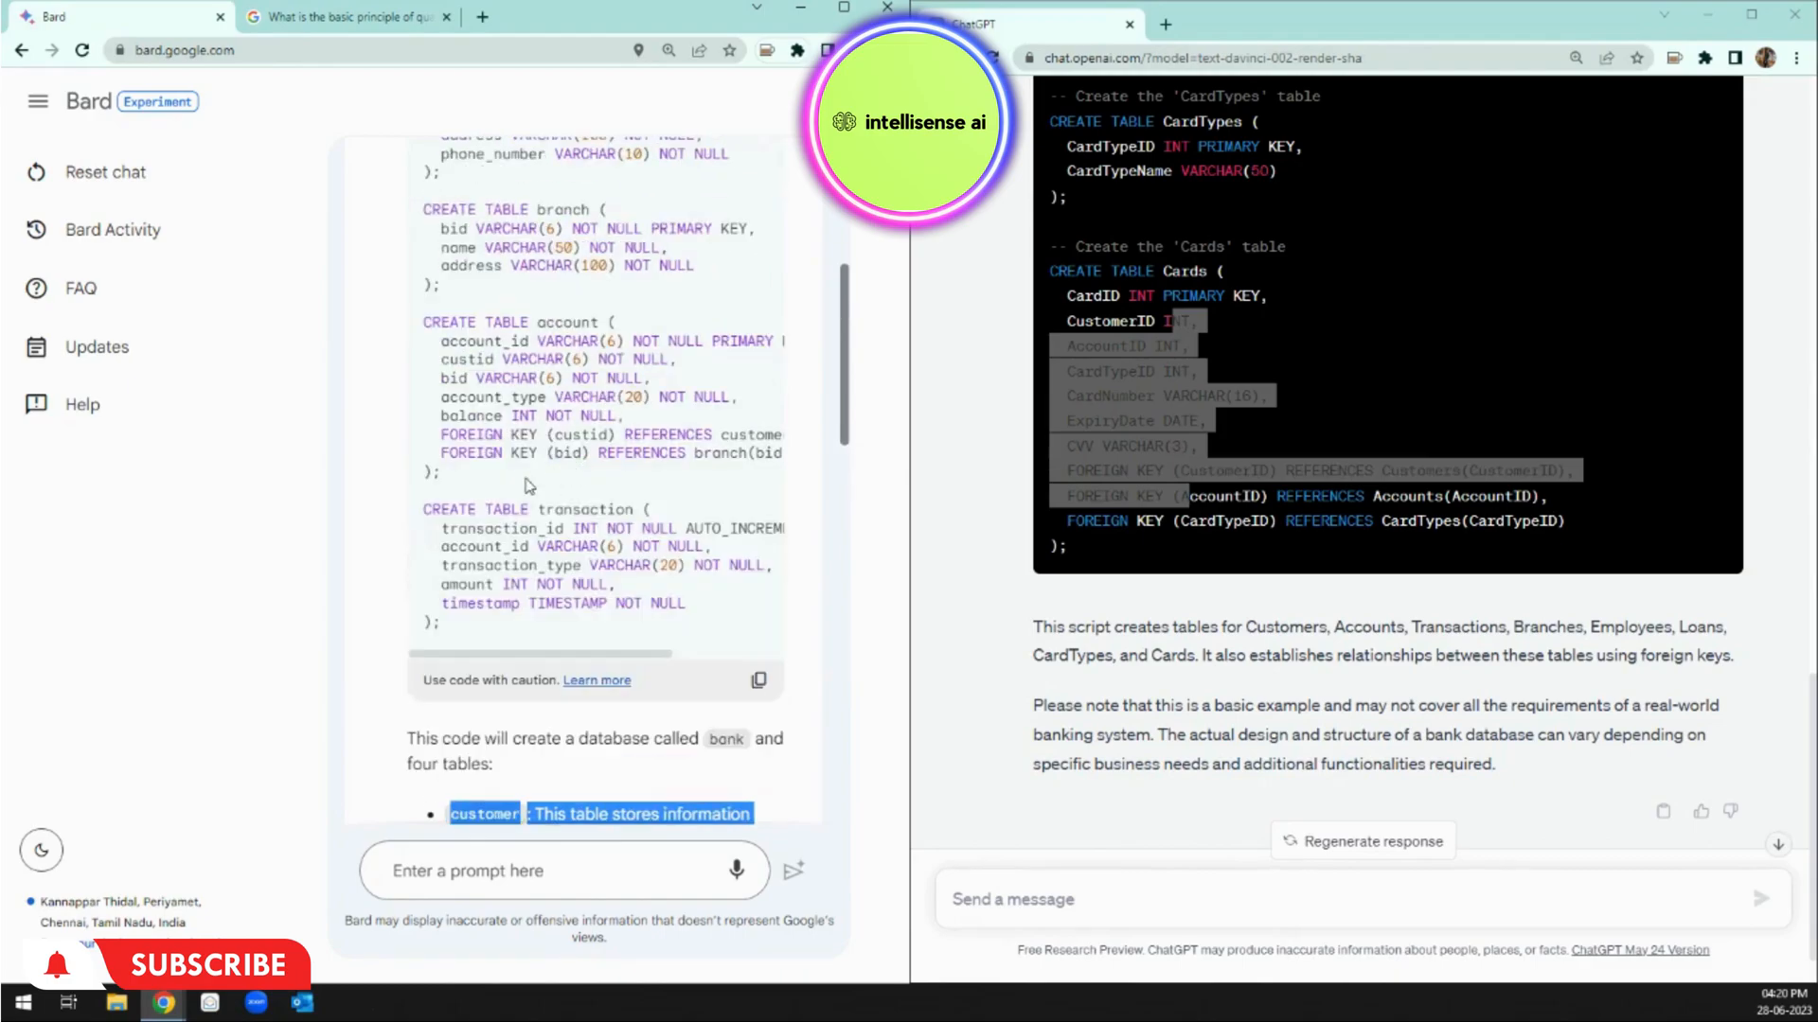
drag(465, 440, 680, 451)
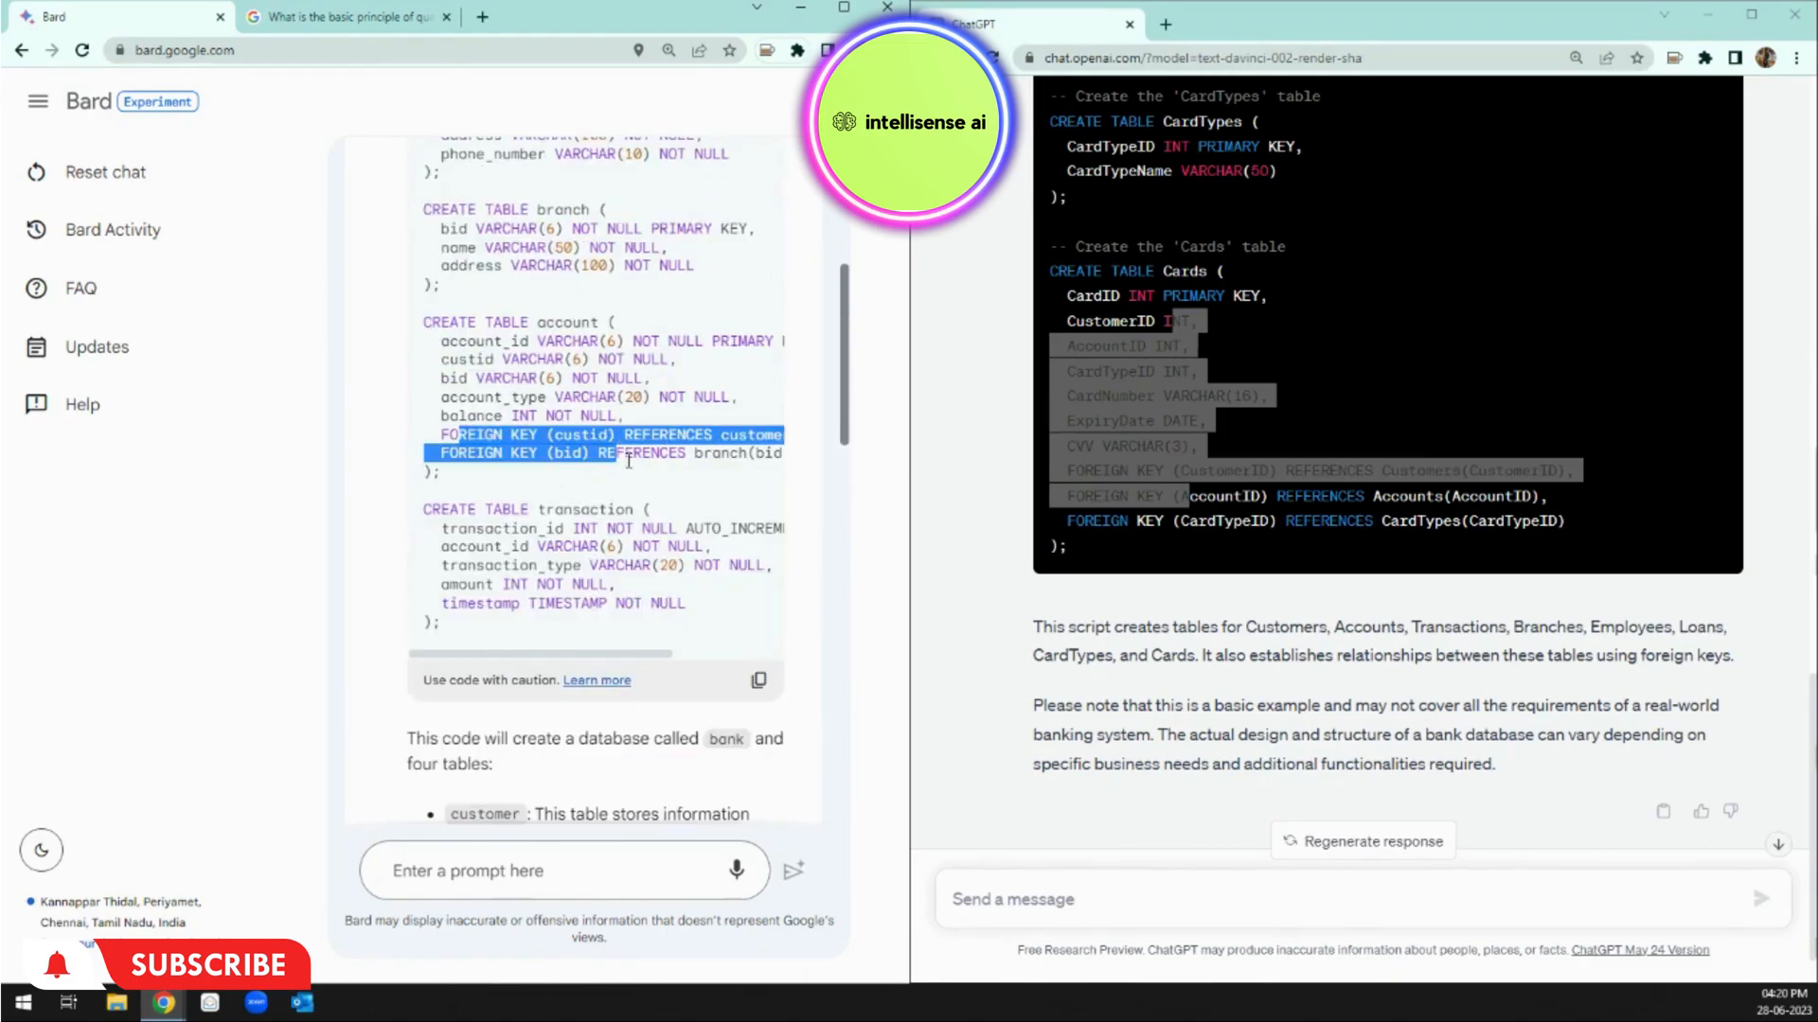
scroll(536, 599, down, 12)
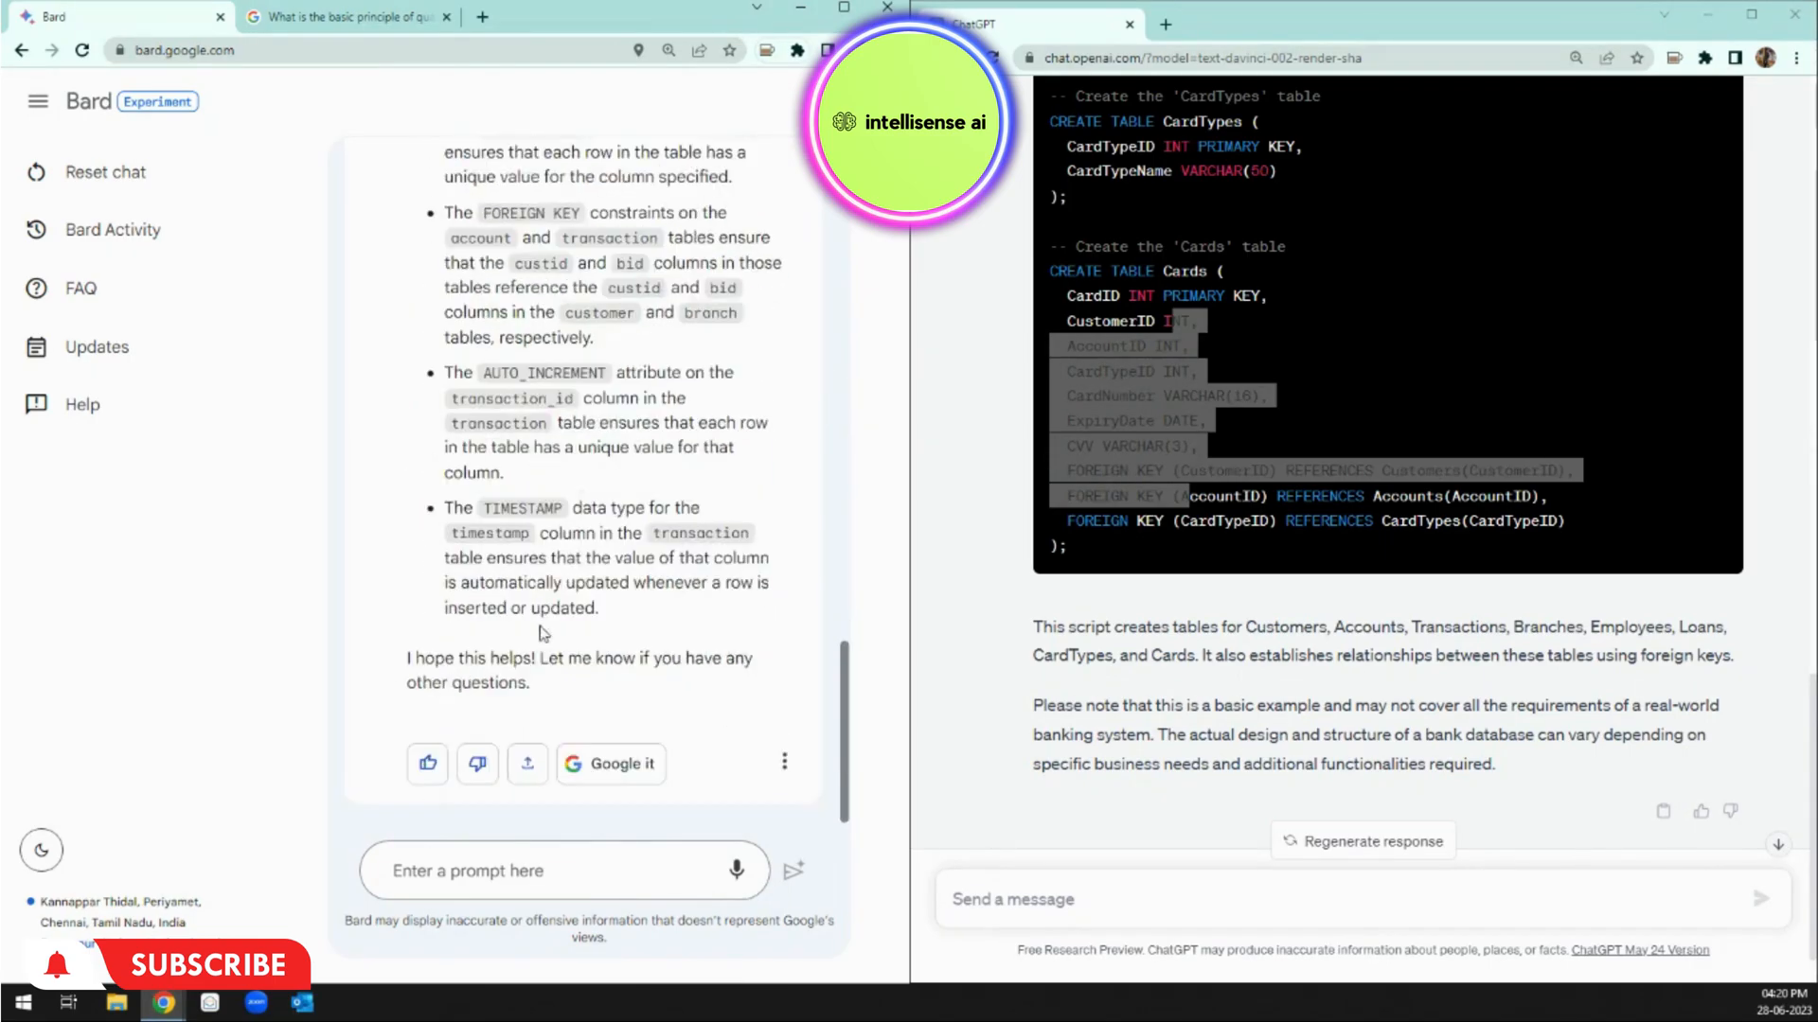
Step: Open Bard's related Google search "Complete bank database creation in sql" and look through its results
click(604, 765)
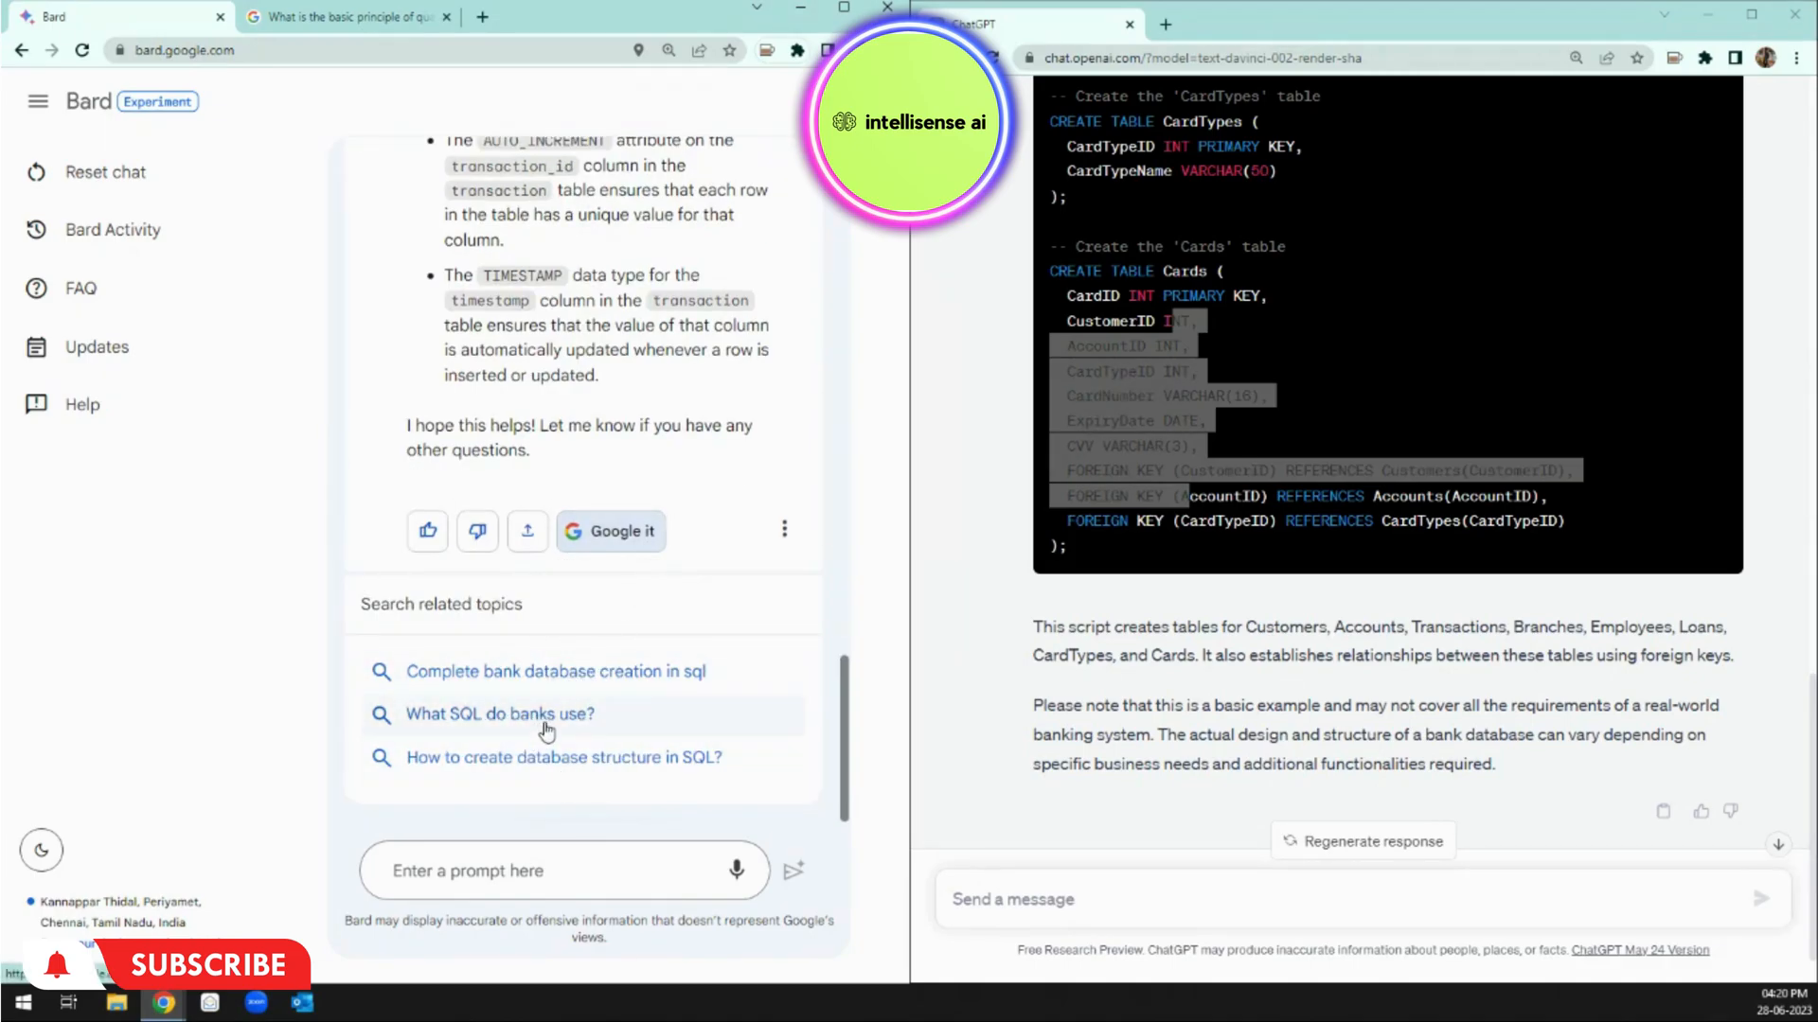
click(642, 677)
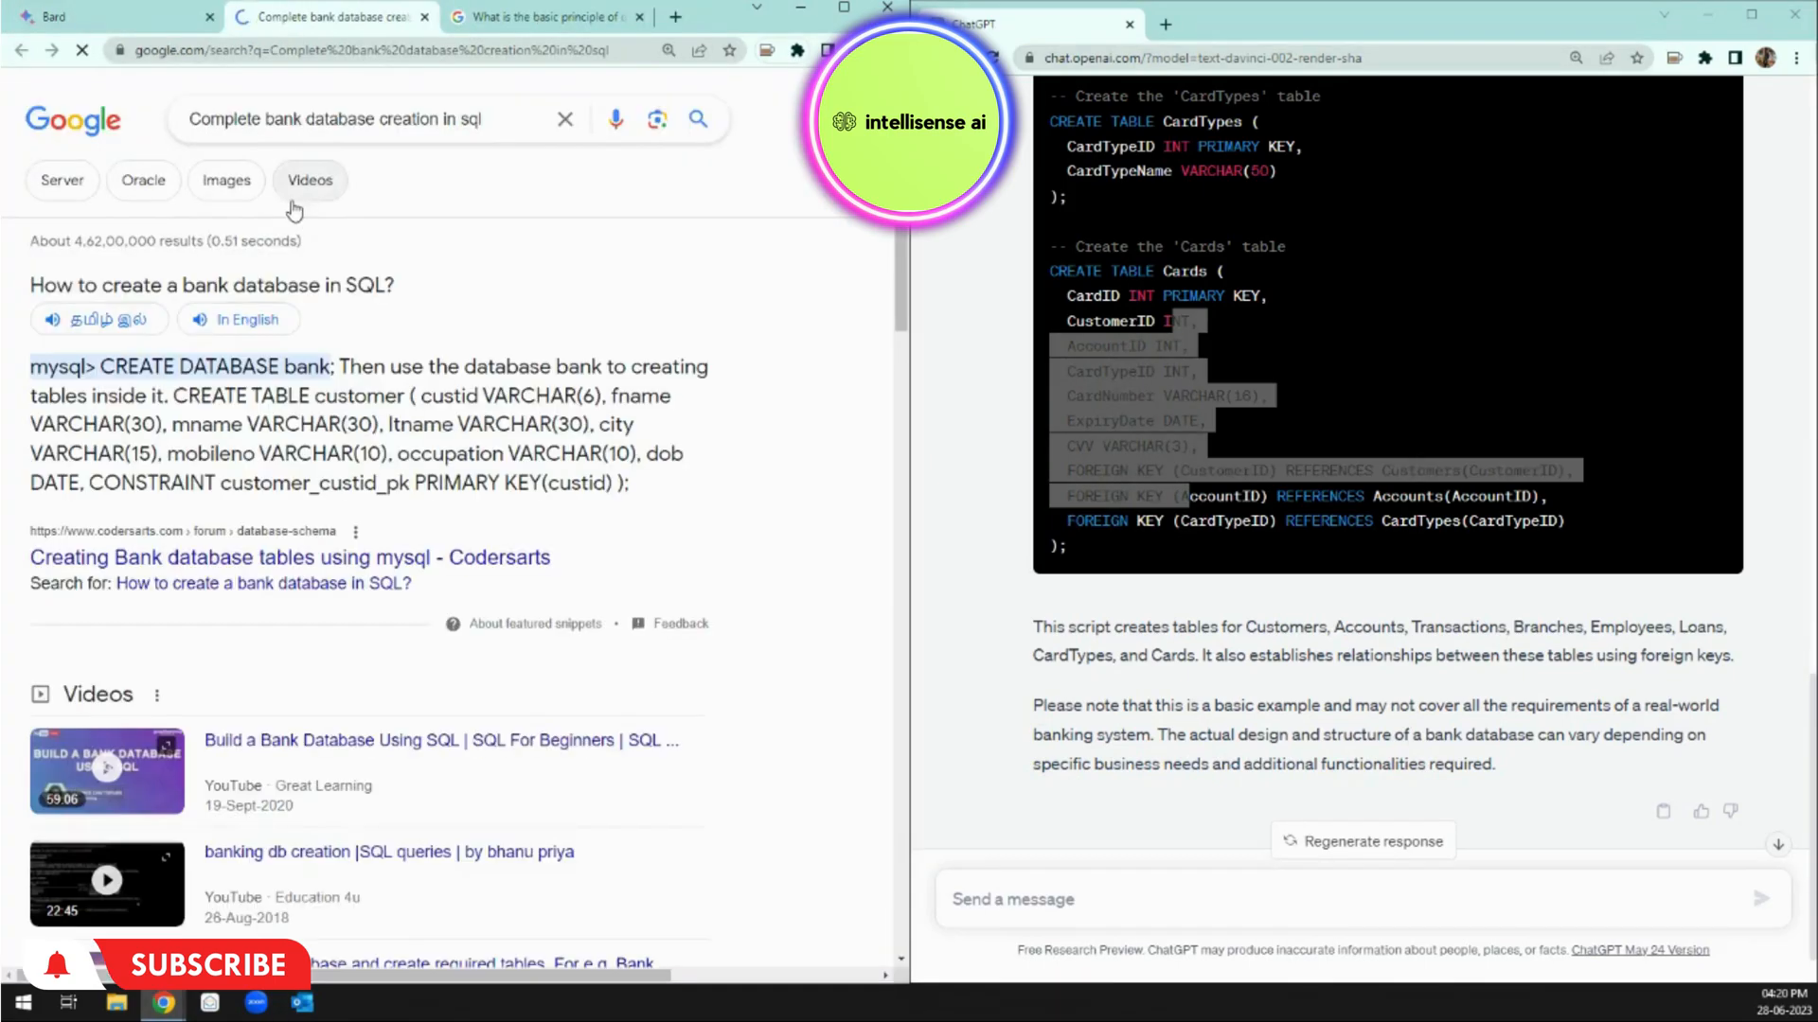
scroll(205, 587, down, 10)
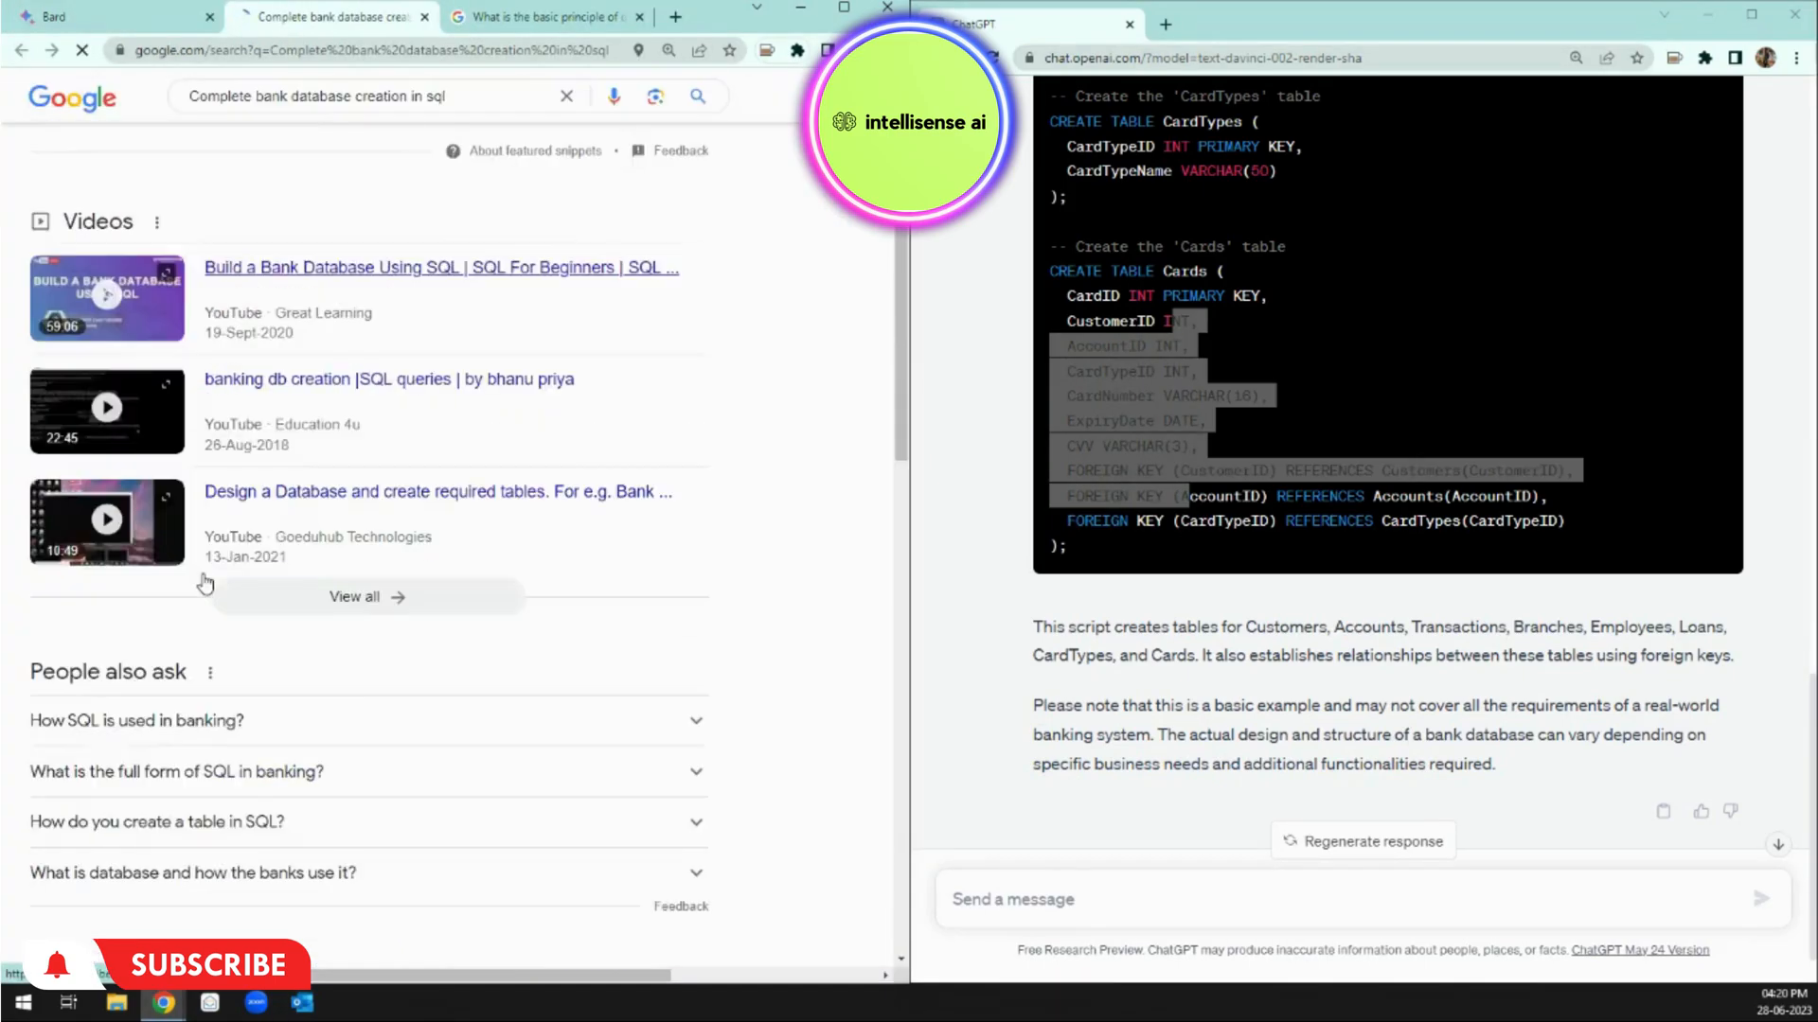
Step: Close both Google search result tabs so that only Bard remains open beside ChatGPT
click(425, 17)
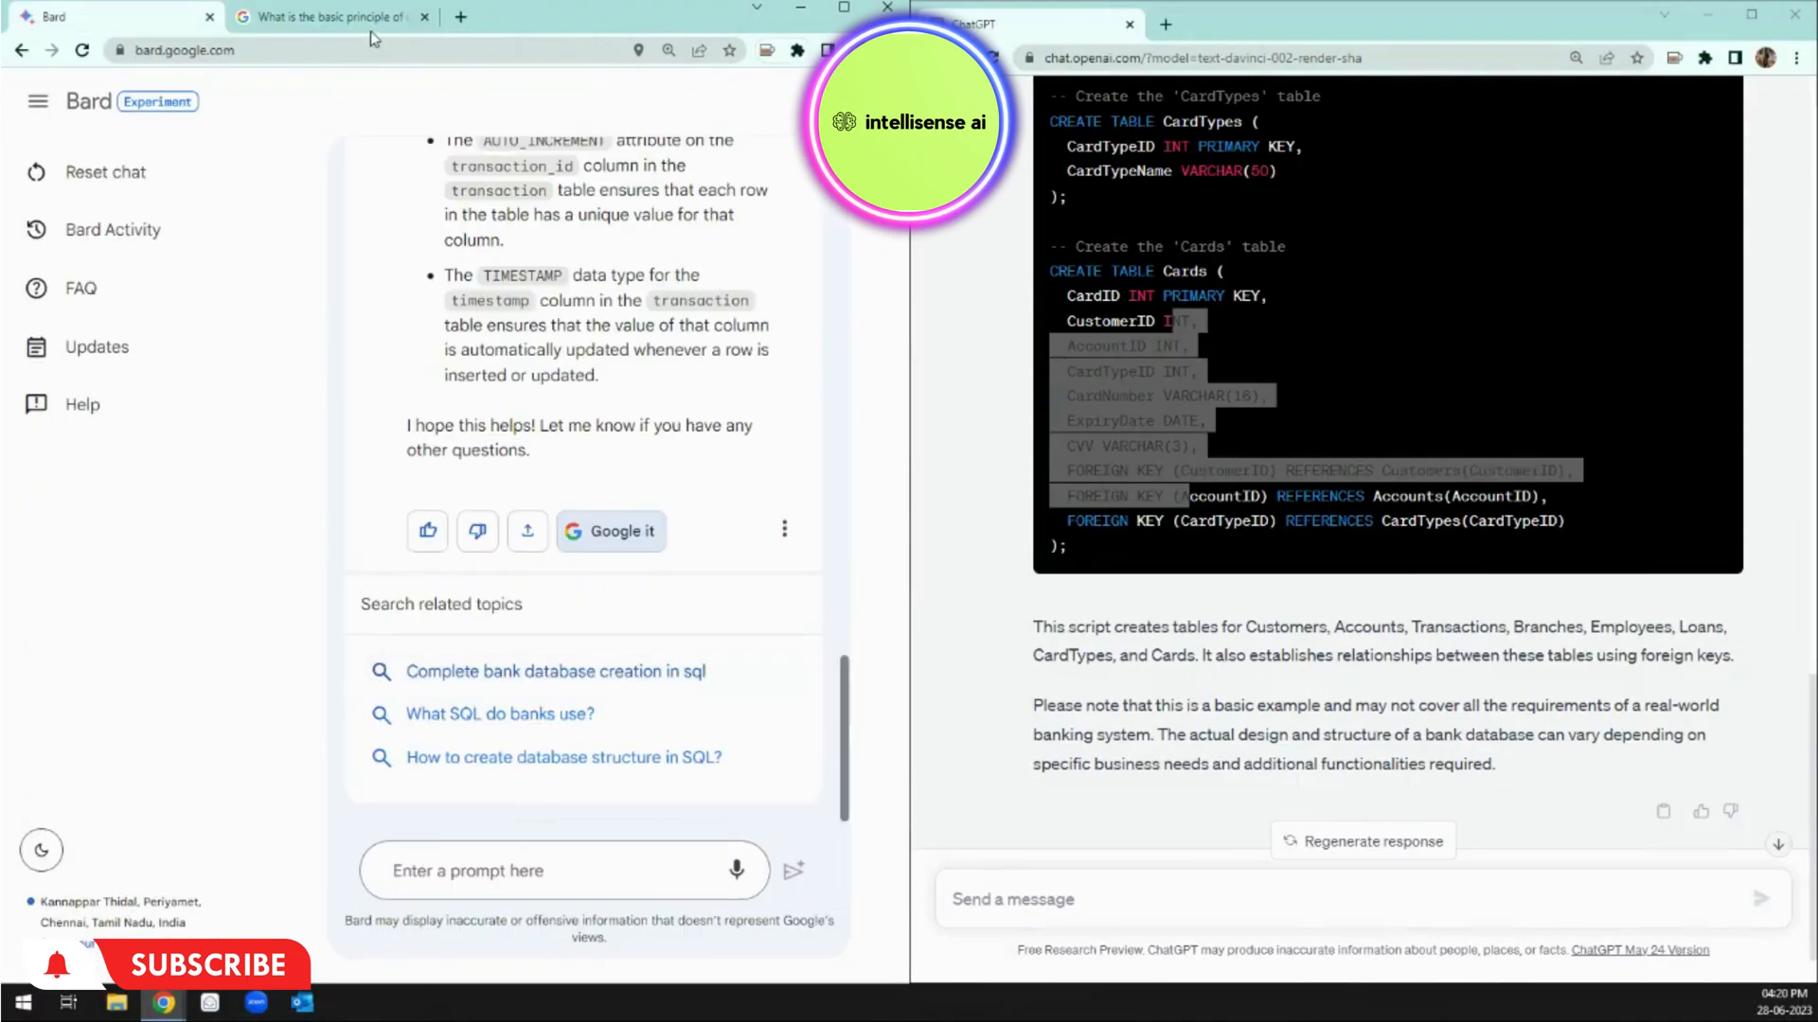
click(425, 18)
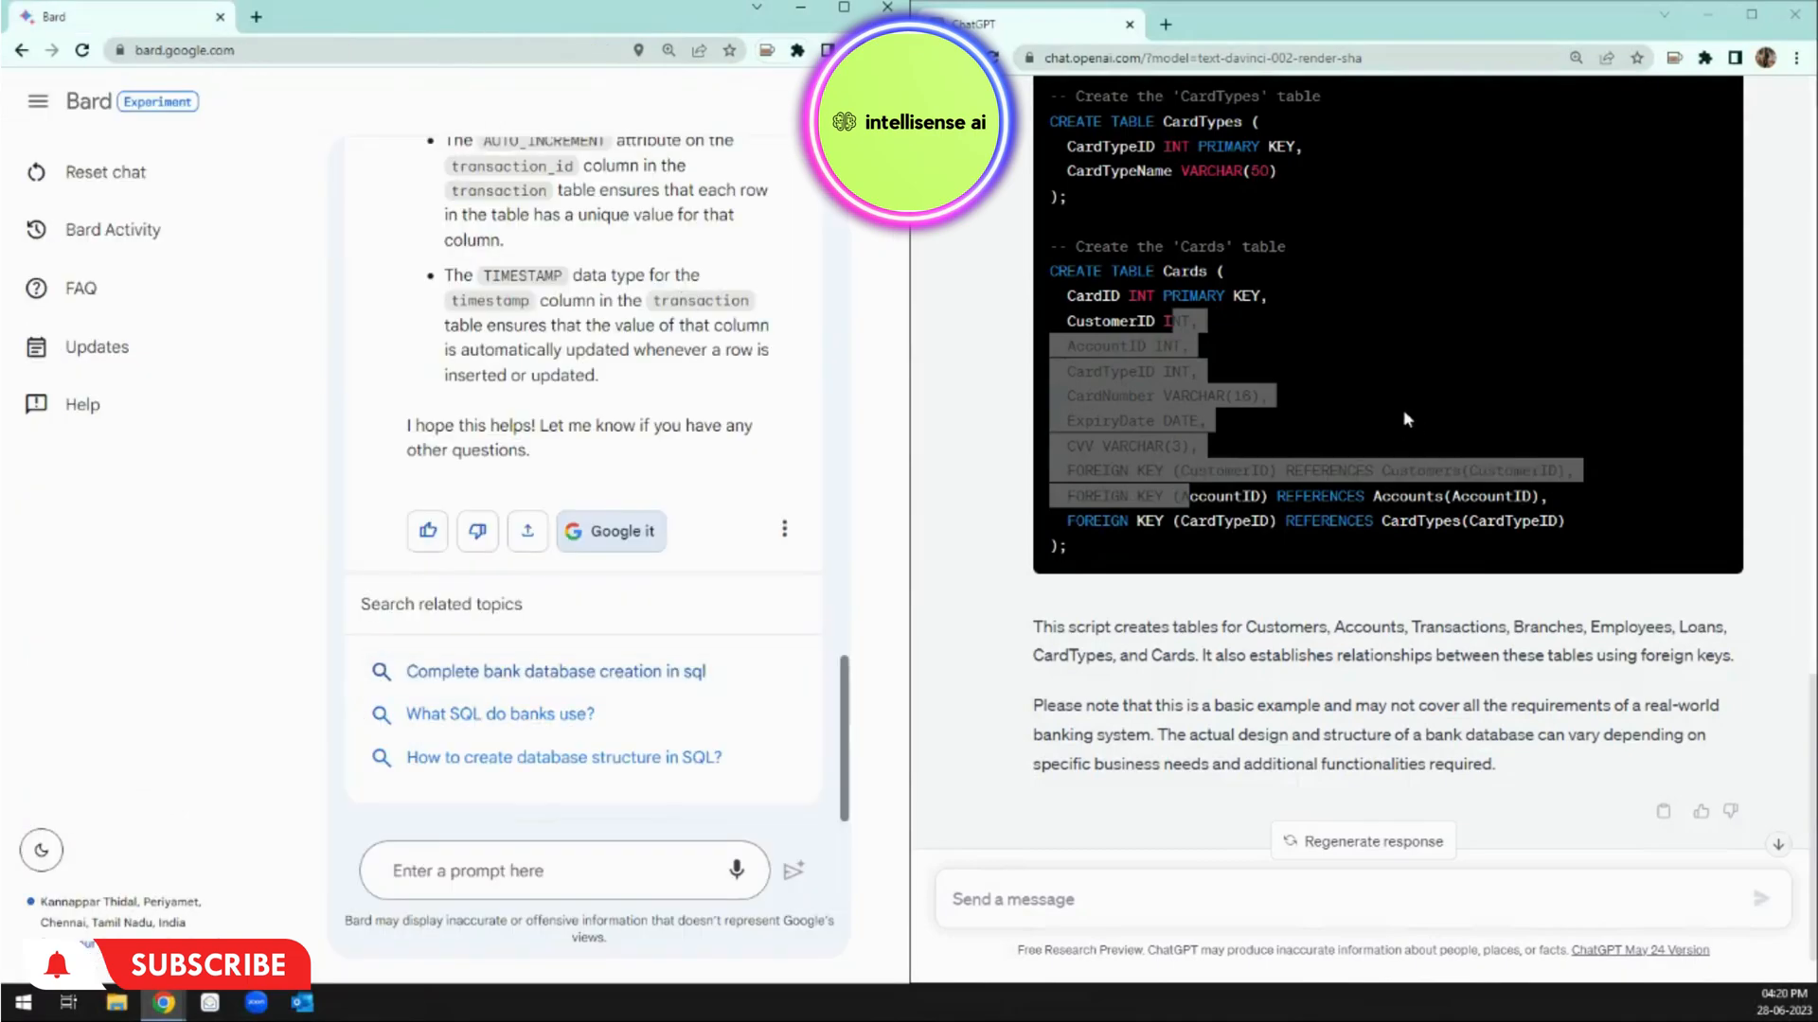
Step: Look over ChatGPT's bank database script once more, from the prompt down to the Cards table
scroll(1349, 497, down, 1)
scroll(1303, 478, up, 20)
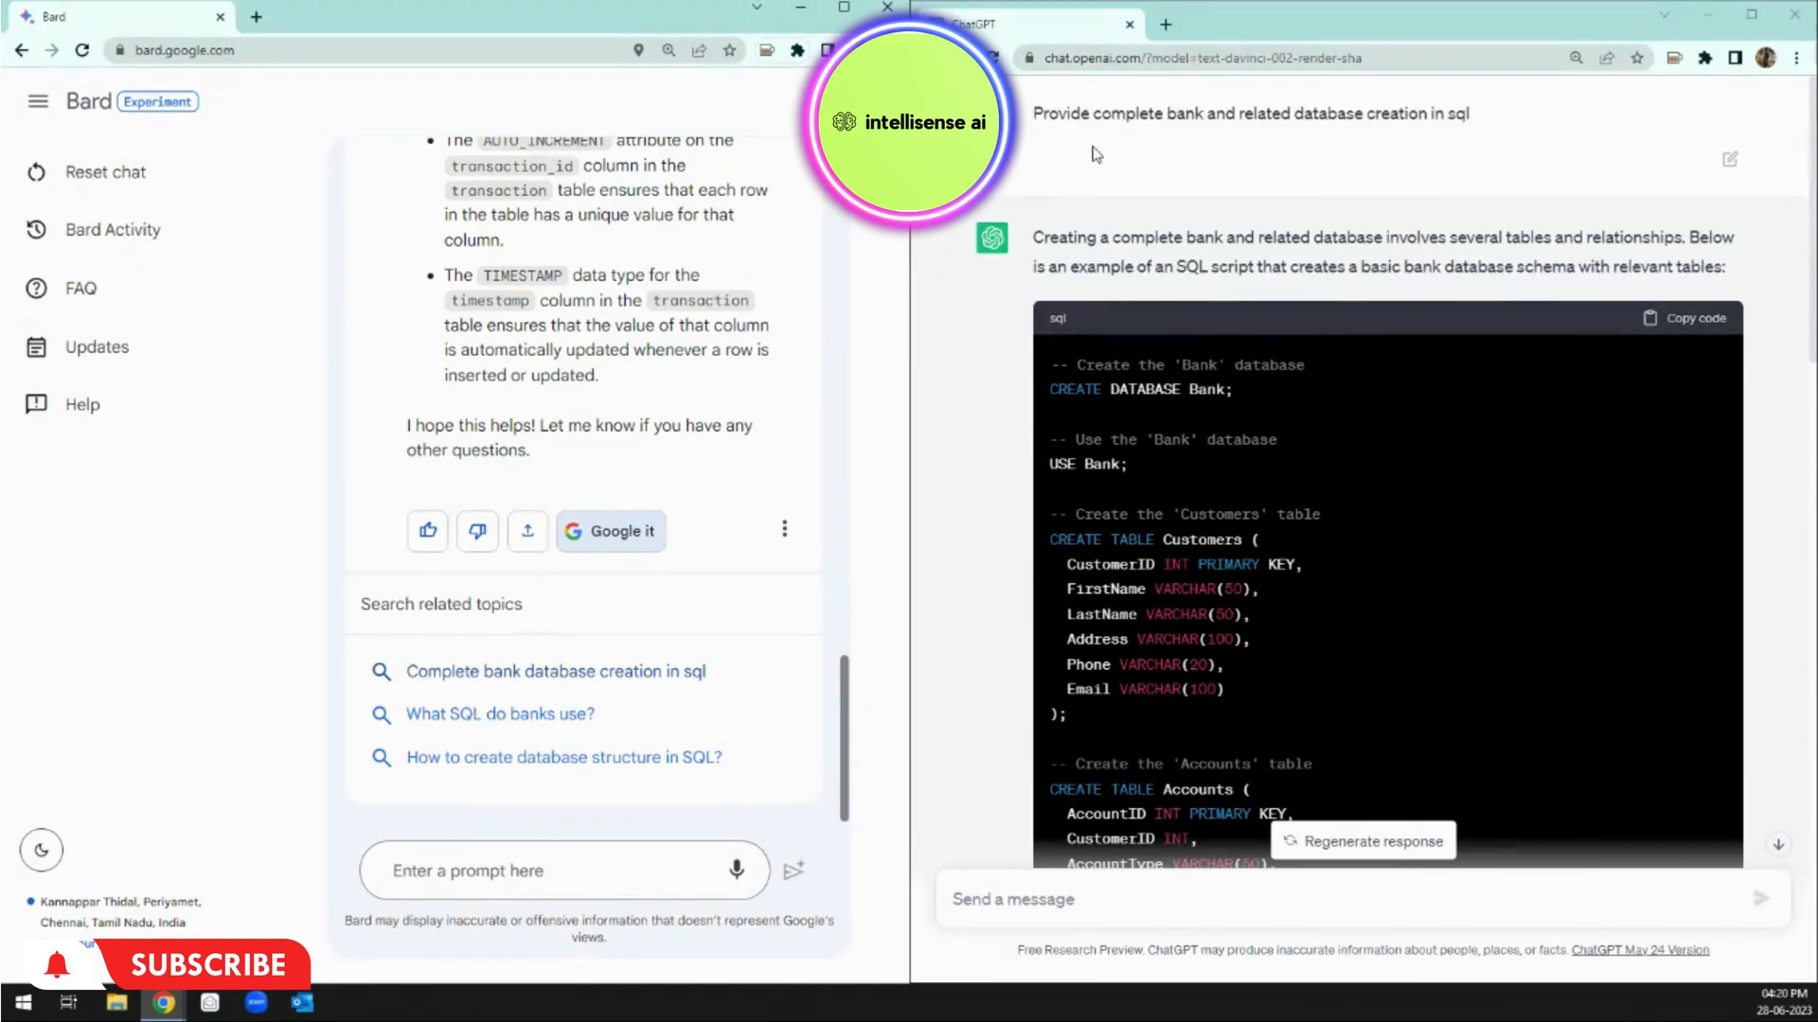
scroll(1327, 281, down, 20)
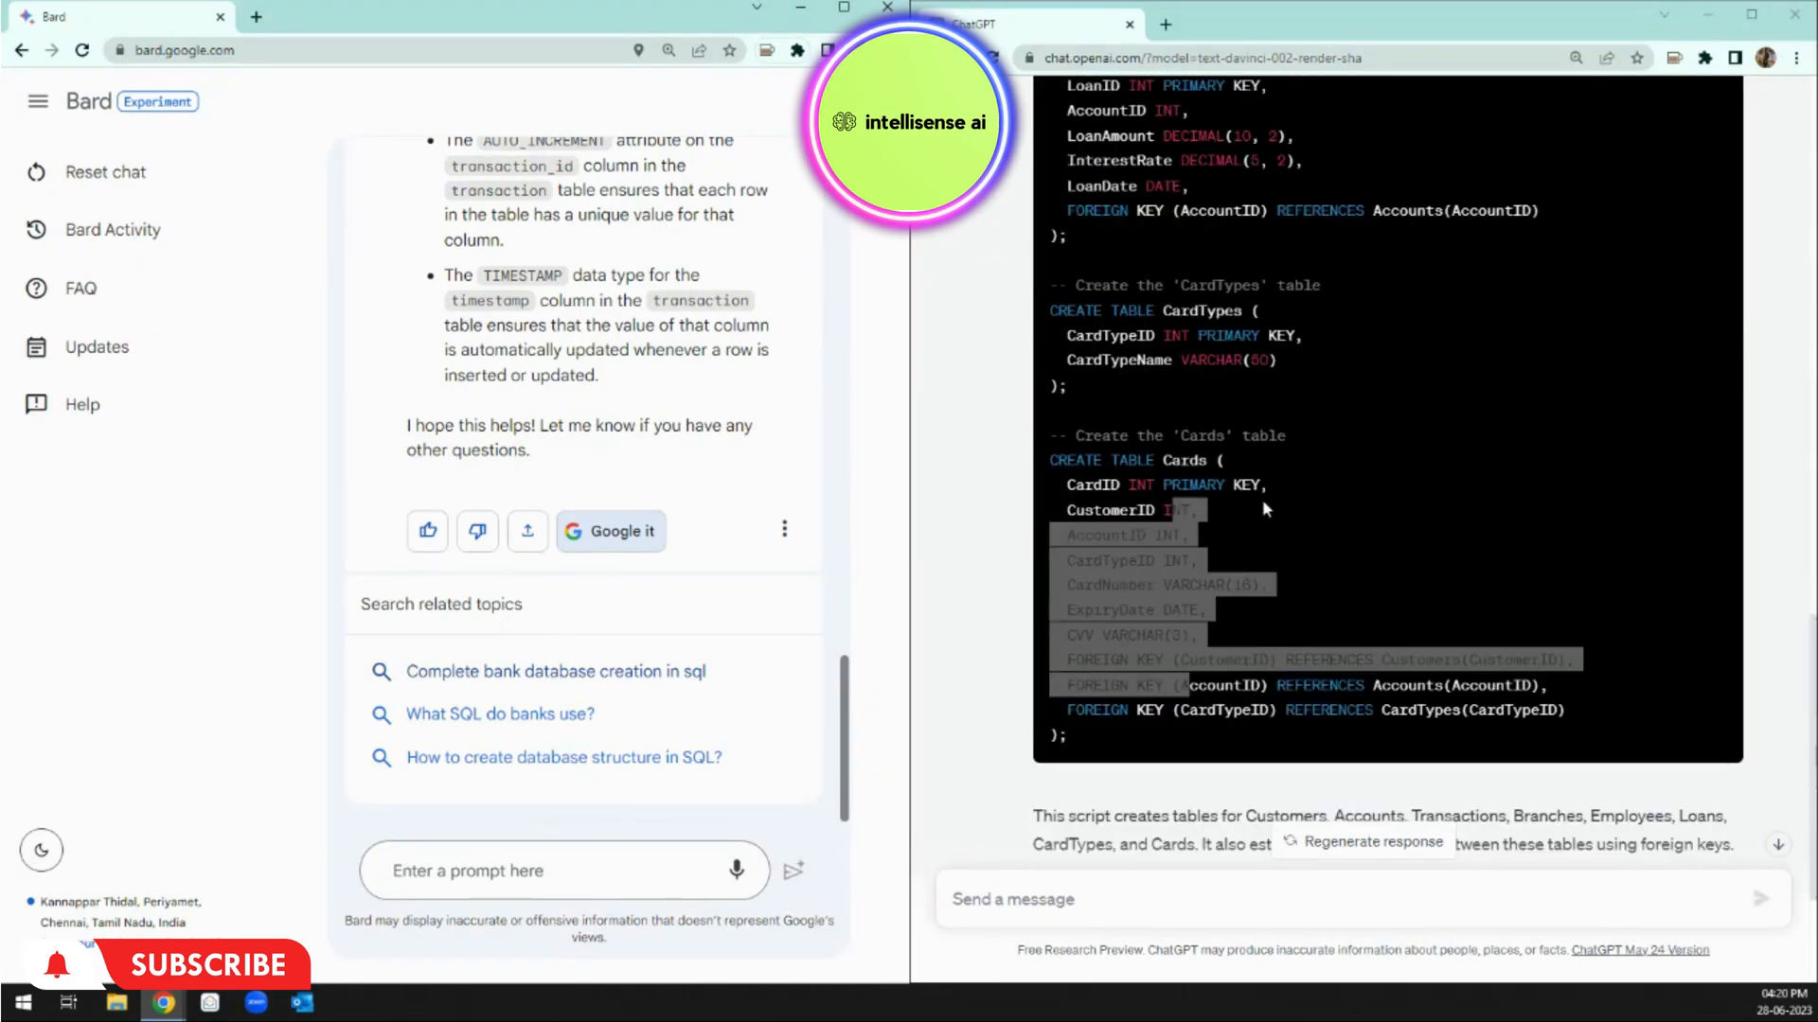